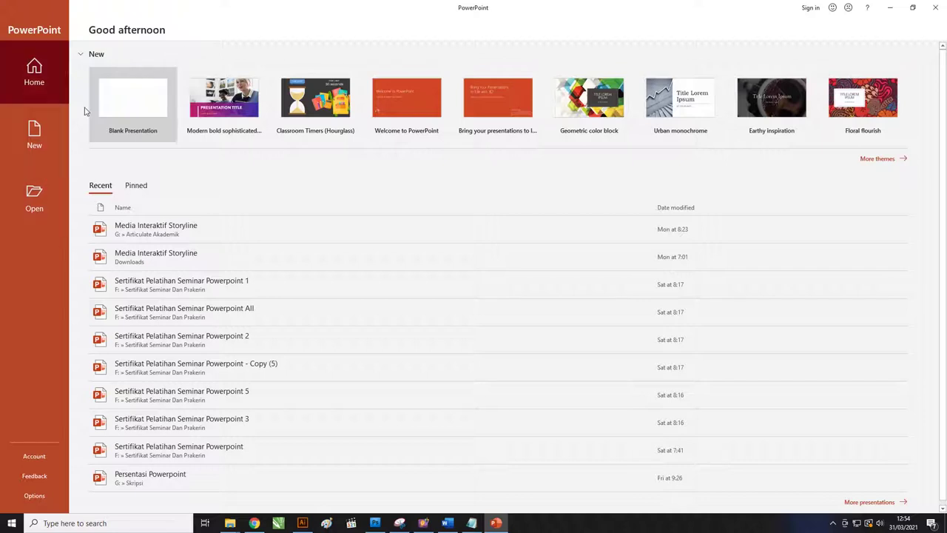
- Create a blank presentation and enter 10 cm for both custom slide width and height
{"action": "left_click", "coordinate": [134, 101]}
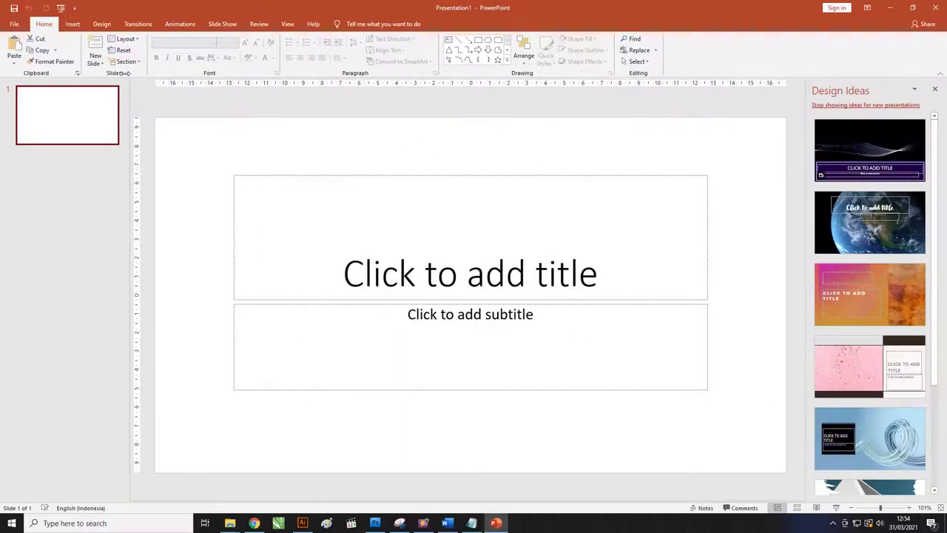
{"action": "left_click", "coordinate": [107, 25]}
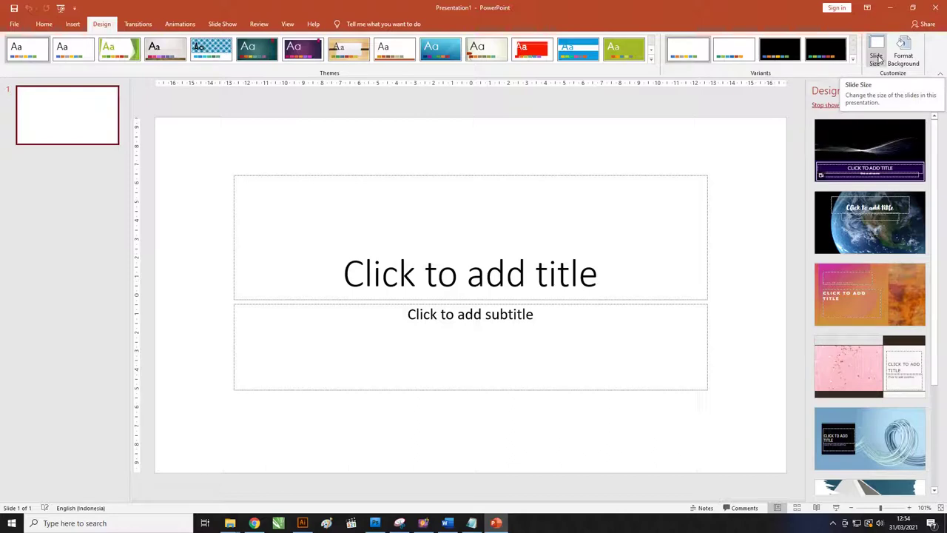
{"action": "left_click", "coordinate": [878, 57]}
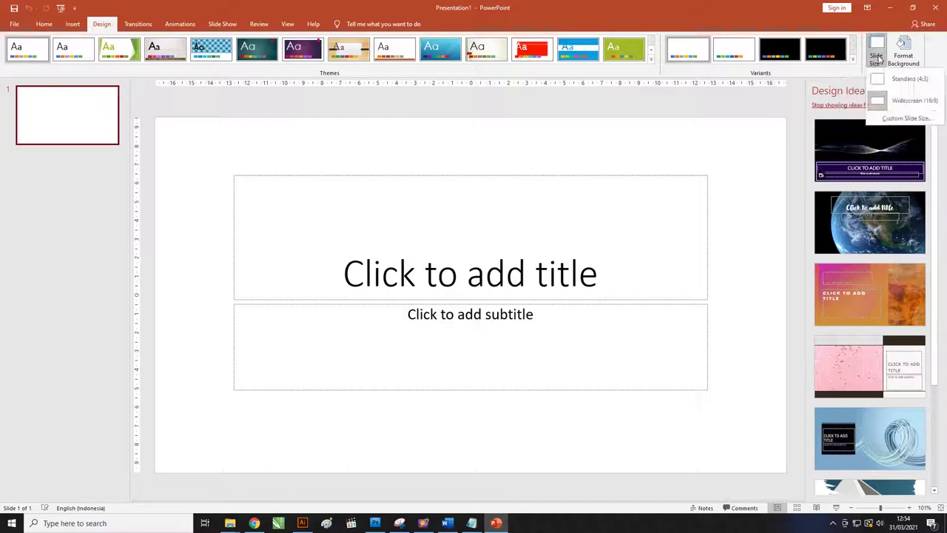
{"action": "left_click", "coordinate": [899, 120]}
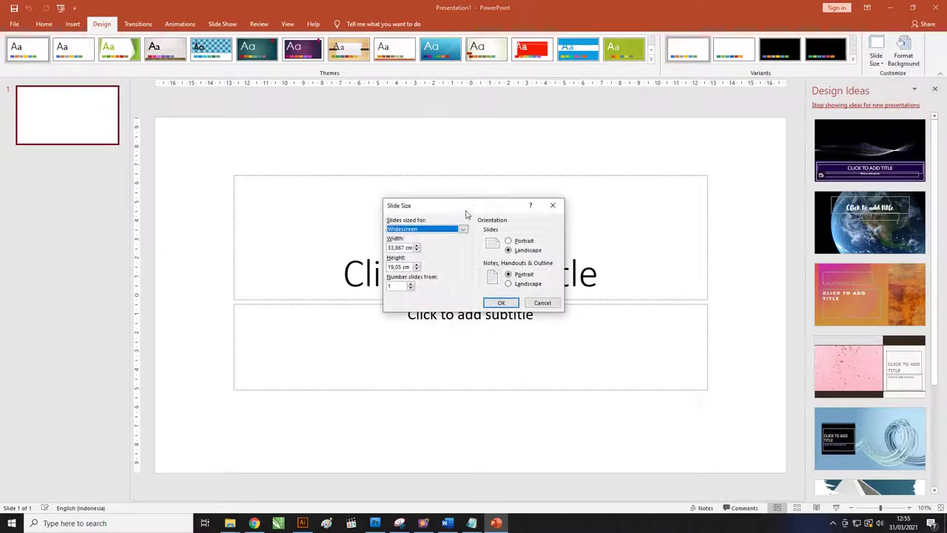
{"action": "left_click_drag", "start_coordinate": [473, 206], "coordinate": [465, 204]}
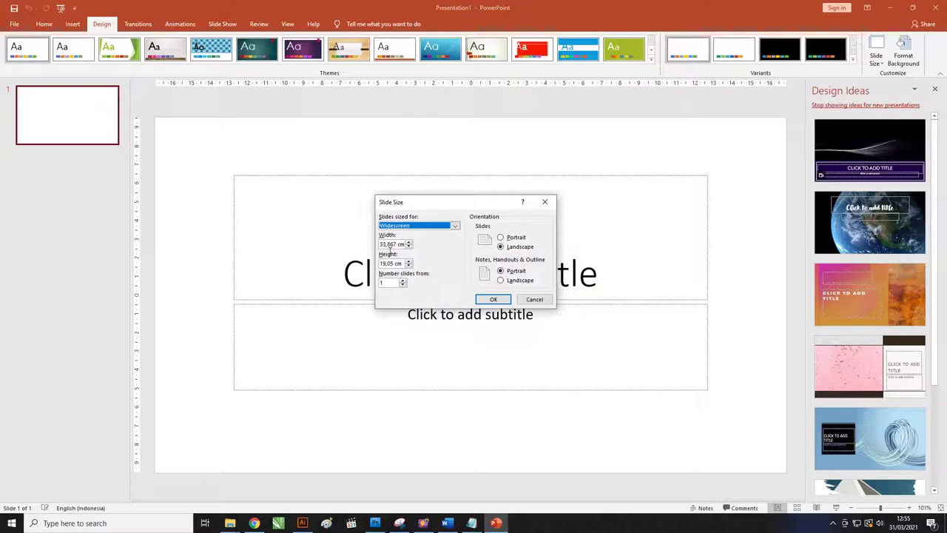
{"action": "left_click_drag", "start_coordinate": [394, 264], "coordinate": [382, 264]}
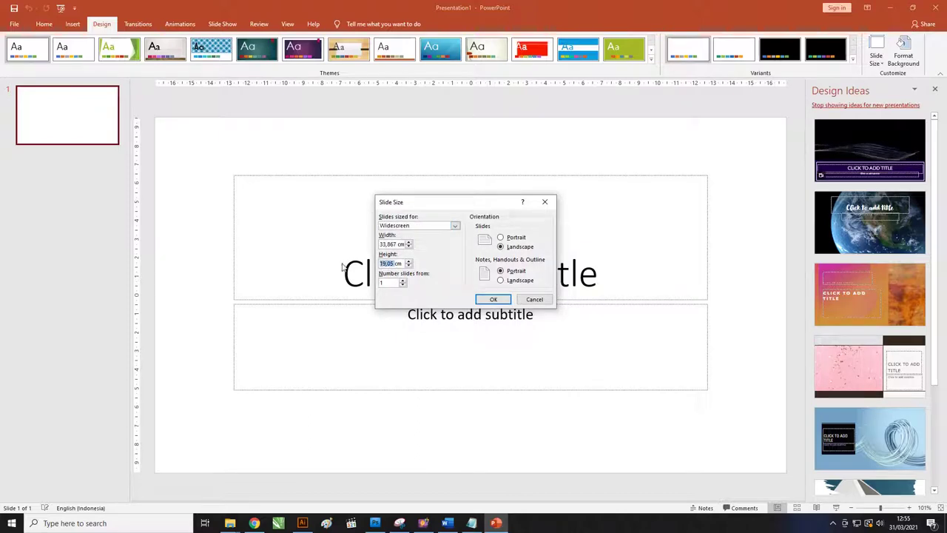
{"action": "type", "text": "10"}
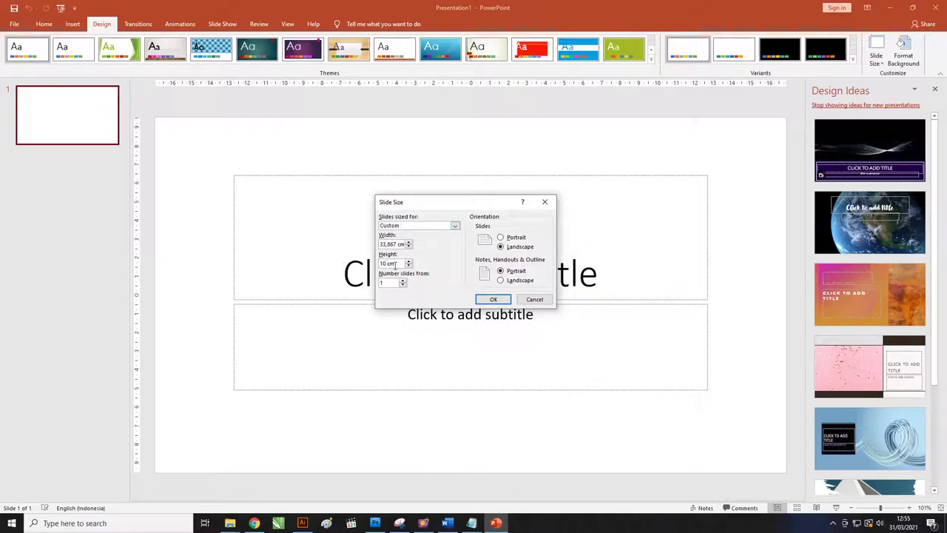
{"action": "mouse_move", "coordinate": [395, 263]}
{"action": "left_mouse_down"}
{"action": "mouse_move", "coordinate": [379, 264]}
{"action": "mouse_move", "coordinate": [380, 244]}
{"action": "left_mouse_up"}
{"action": "key", "text": "ctrl+c"}
{"action": "key", "text": "ctrl+v"}
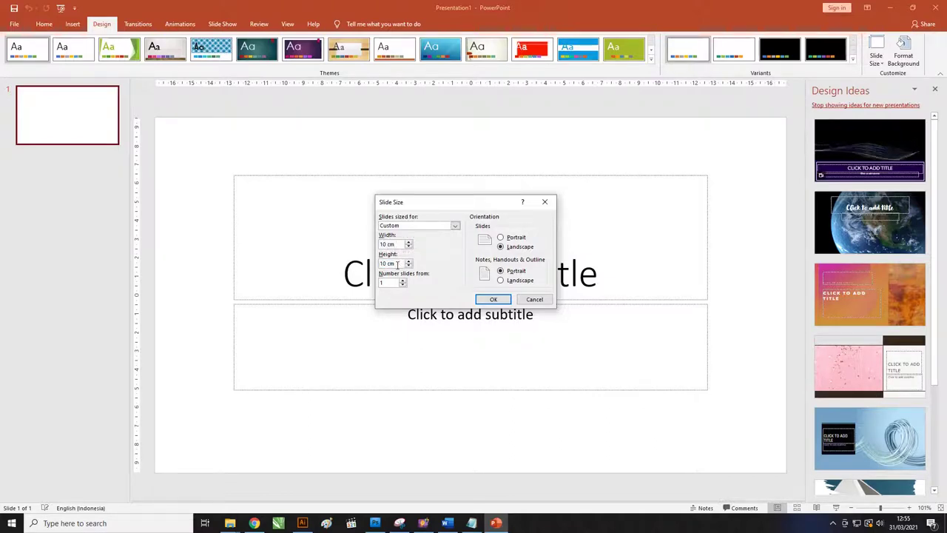
{"action": "left_click", "coordinate": [396, 264]}
- Apply the 10 cm square slide size, choosing Maximize to scale content
{"action": "left_click_drag", "start_coordinate": [442, 212], "coordinate": [421, 203]}
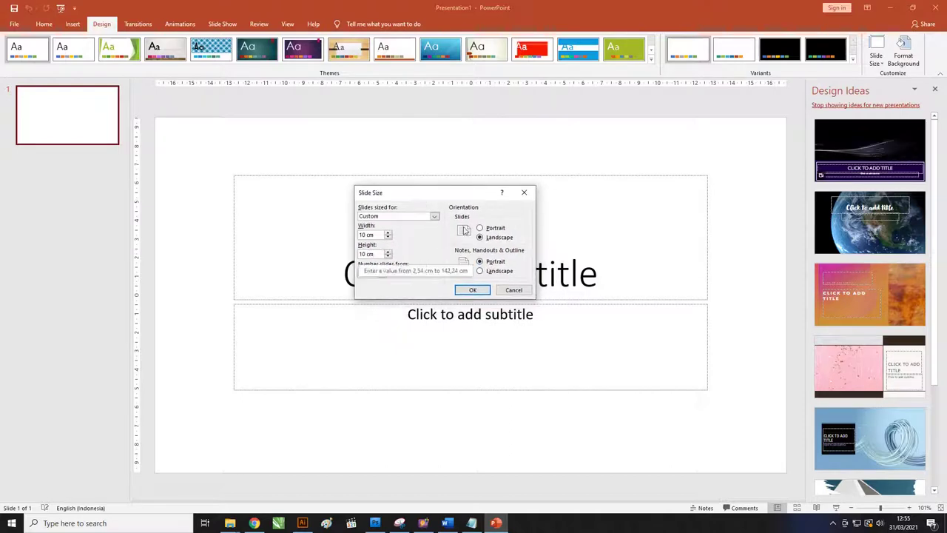
{"action": "left_click_drag", "start_coordinate": [453, 195], "coordinate": [444, 195]}
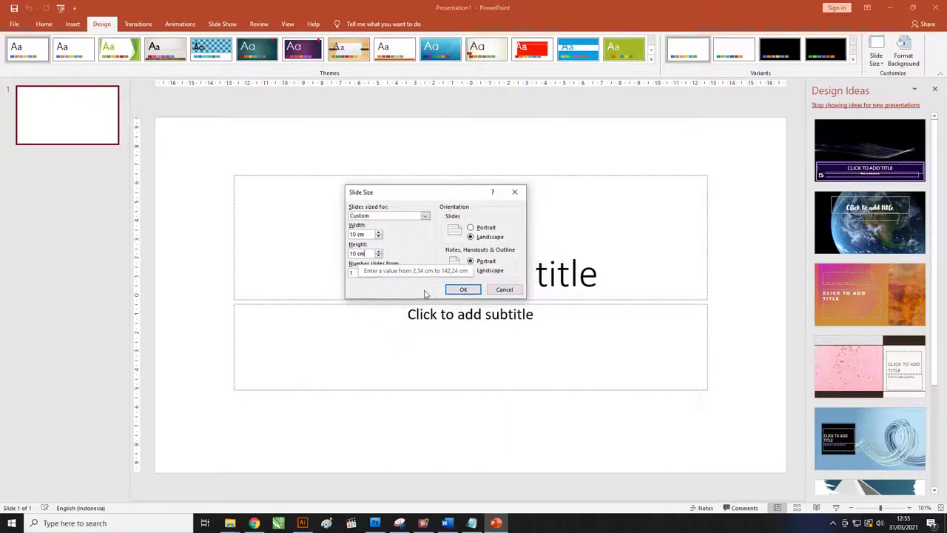
{"action": "left_click", "coordinate": [365, 235]}
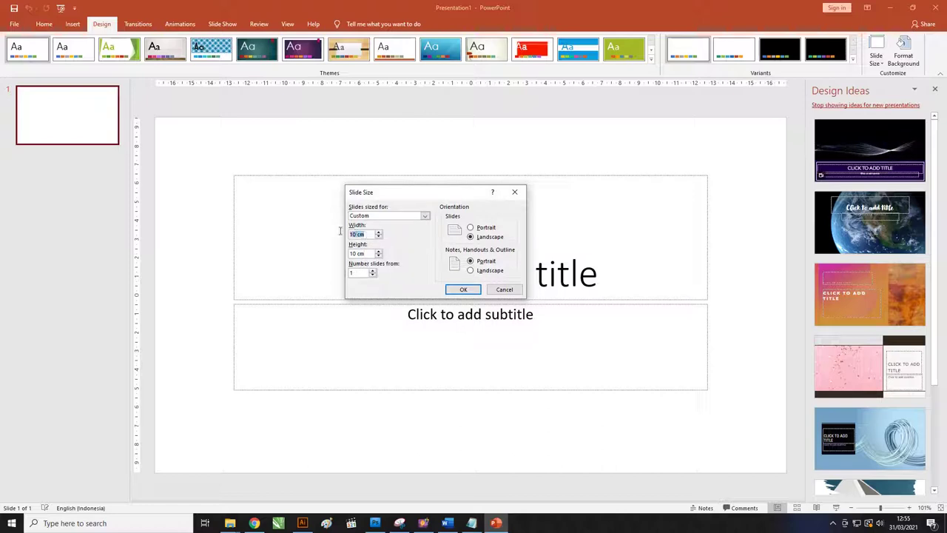
{"action": "left_click", "coordinate": [463, 289]}
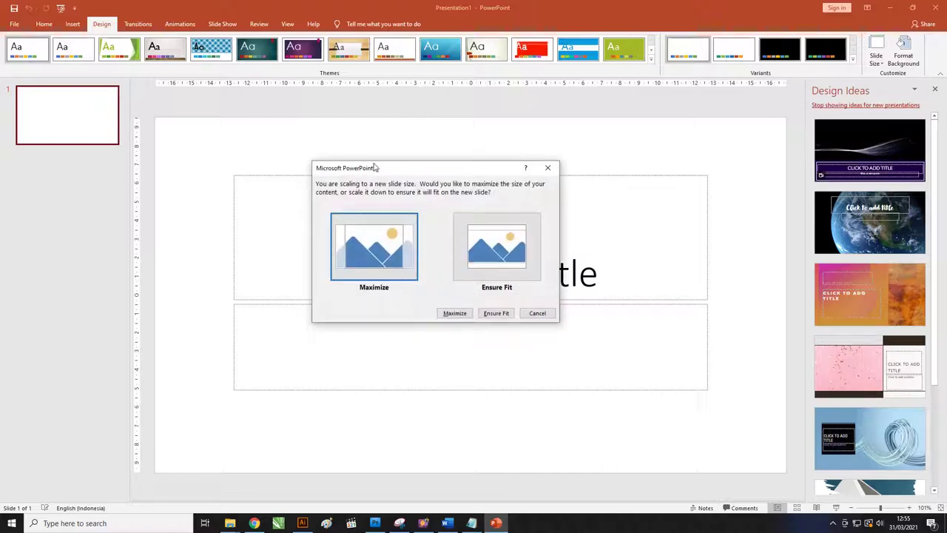
{"action": "left_click_drag", "start_coordinate": [375, 167], "coordinate": [366, 168]}
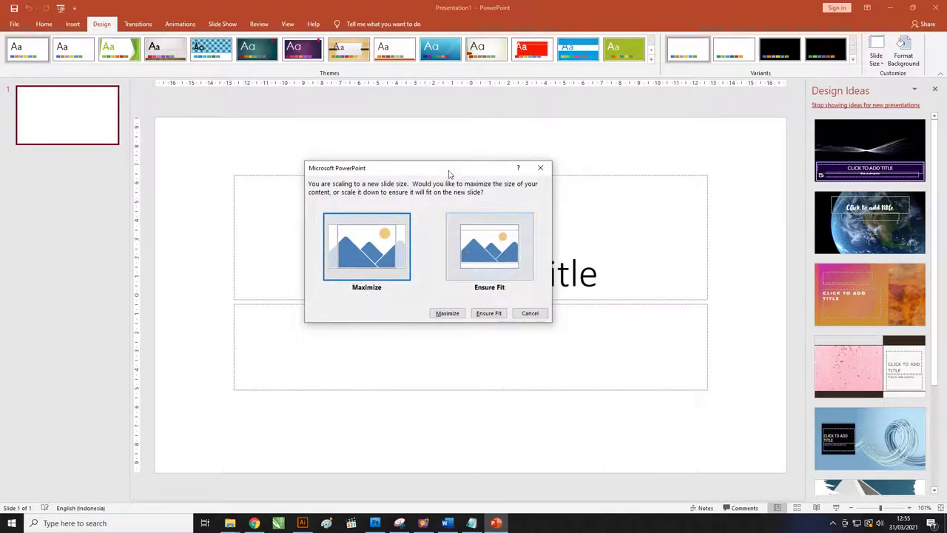
{"action": "left_click_drag", "start_coordinate": [448, 171], "coordinate": [463, 166]}
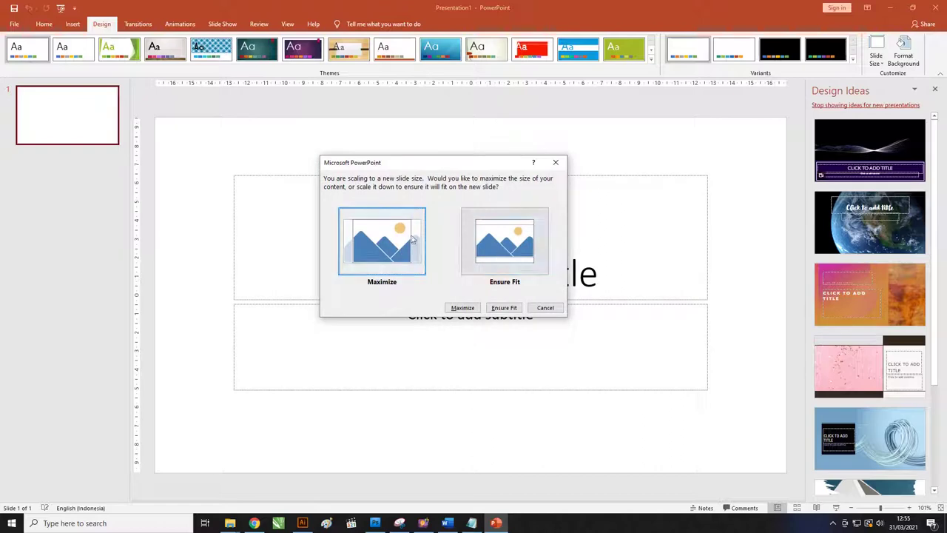
{"action": "left_click", "coordinate": [463, 307]}
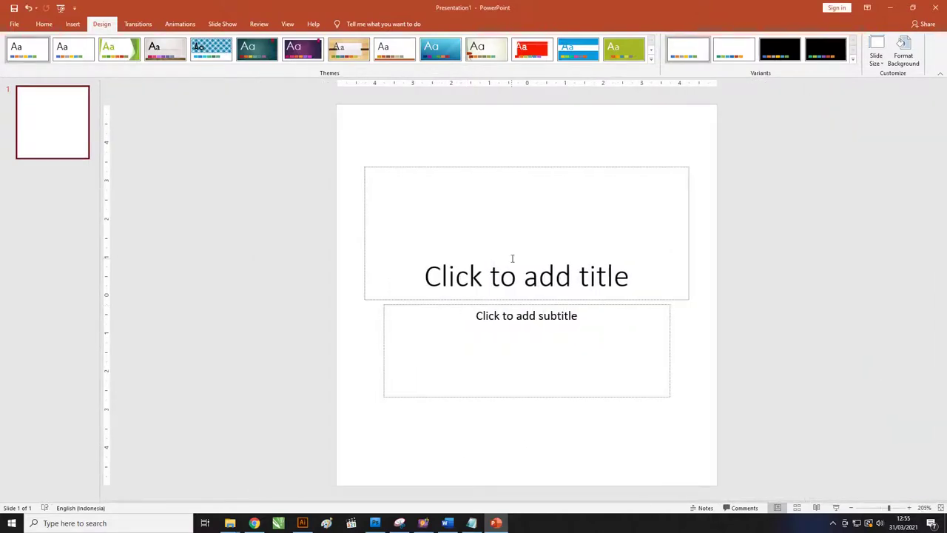
- Select the title and subtitle placeholders together and delete them
{"action": "left_click", "coordinate": [551, 217]}
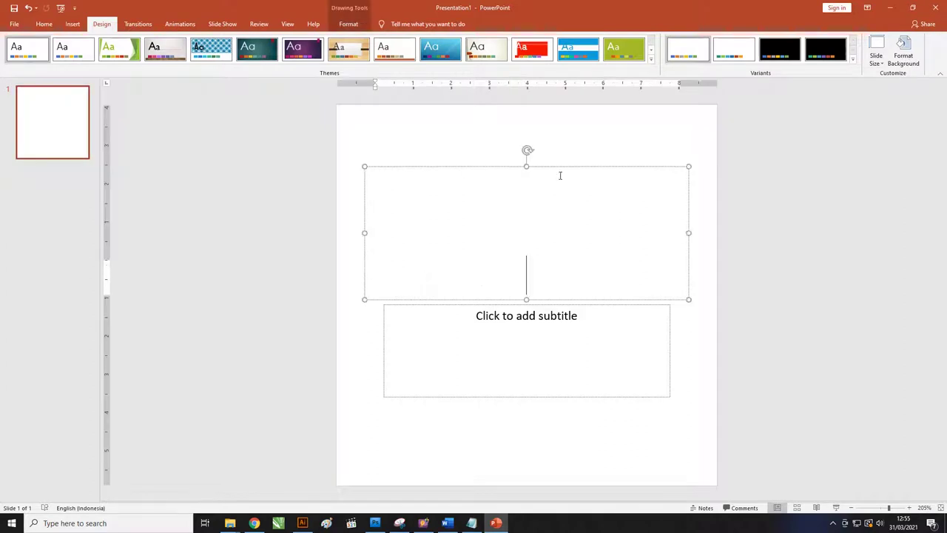
{"action": "left_click", "coordinate": [585, 306], "text": "shift"}
{"action": "left_click_drag", "start_coordinate": [589, 304], "coordinate": [567, 296]}
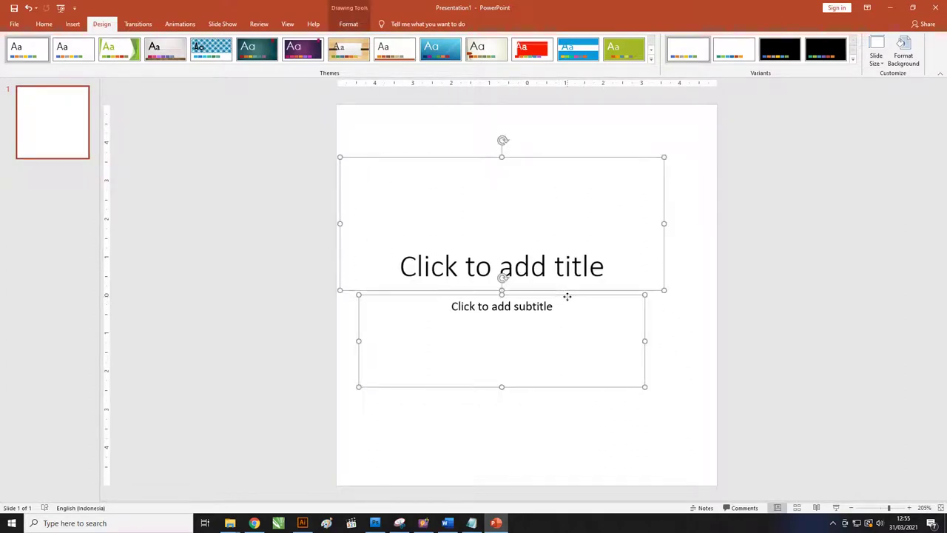
{"action": "key", "text": "Delete"}
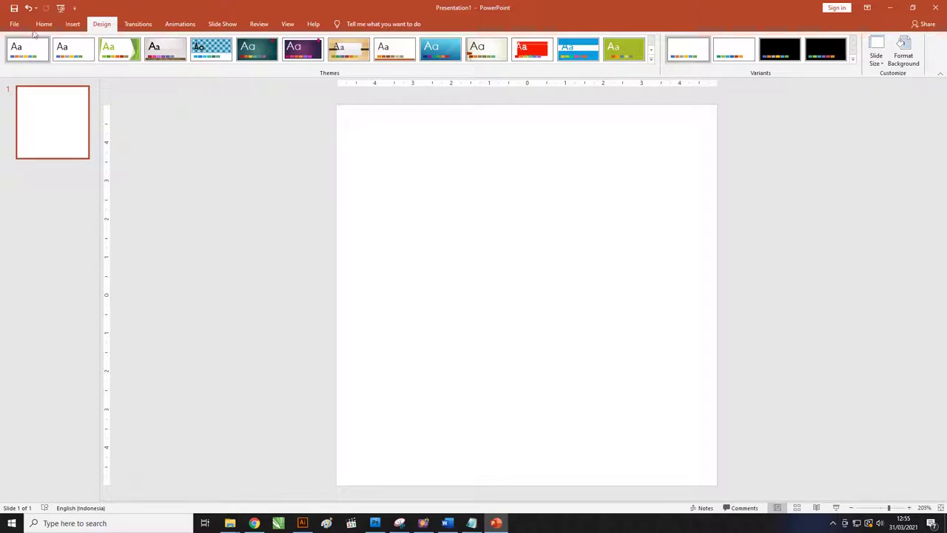
{"action": "left_click", "coordinate": [80, 26]}
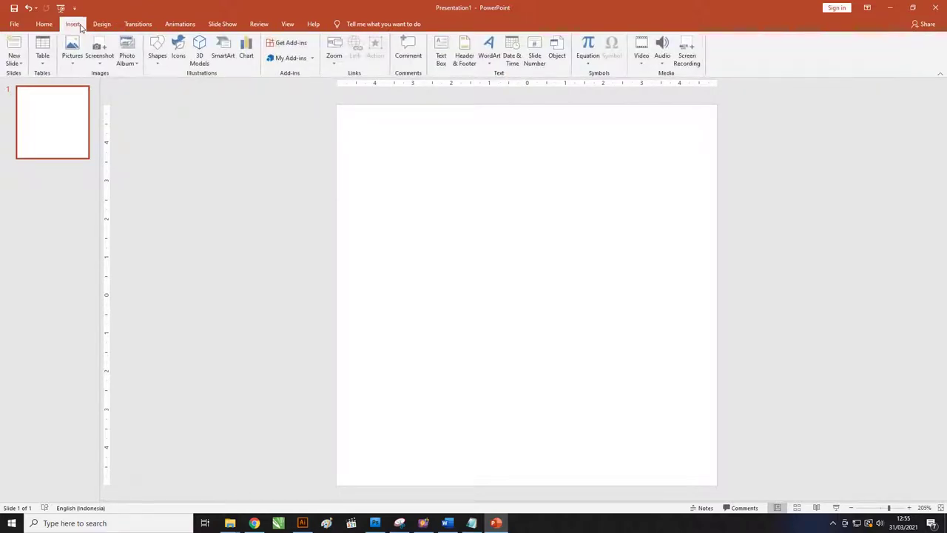
- Open the Twibbon Ramadhan 1 Powerpoint folder and show its files as large icons
{"action": "mouse_move", "coordinate": [228, 524]}
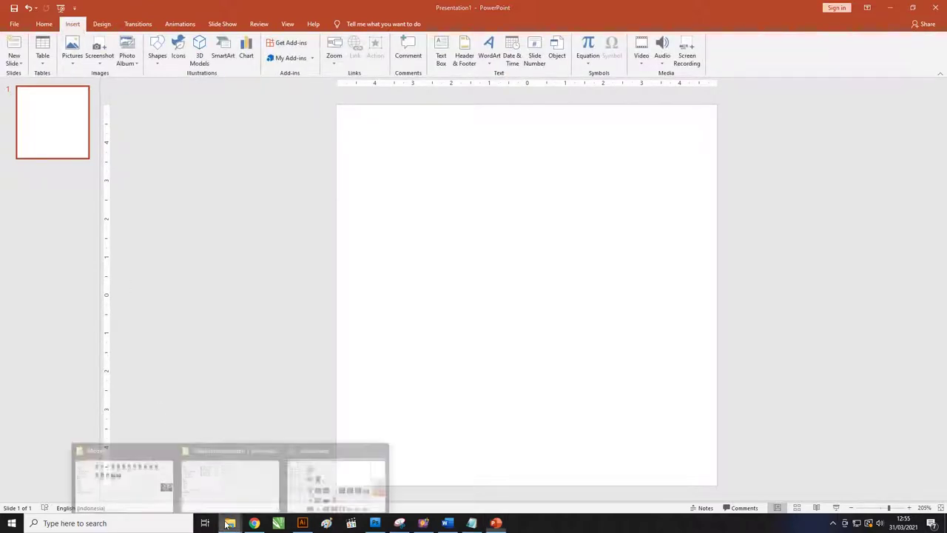
{"action": "left_click", "coordinate": [235, 468]}
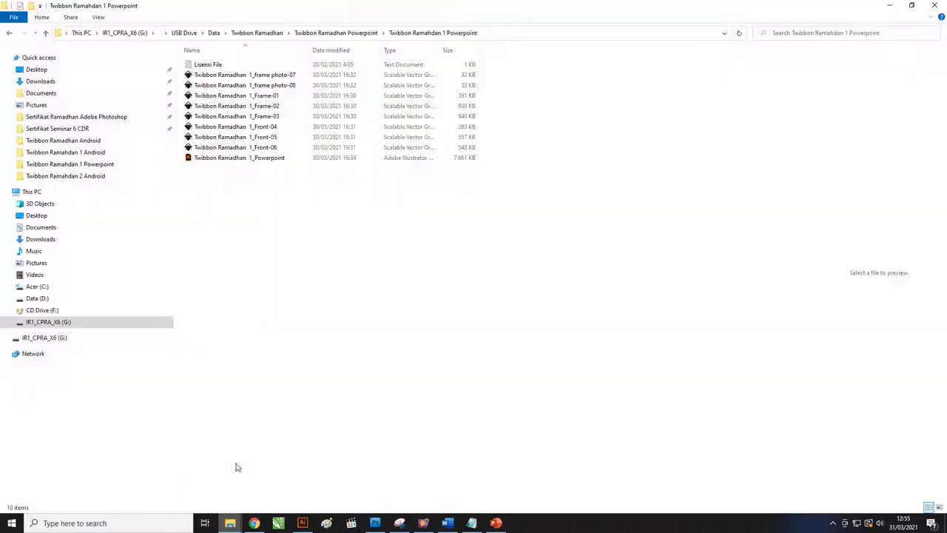
{"action": "right_click", "coordinate": [271, 185]}
{"action": "mouse_move", "coordinate": [364, 190]}
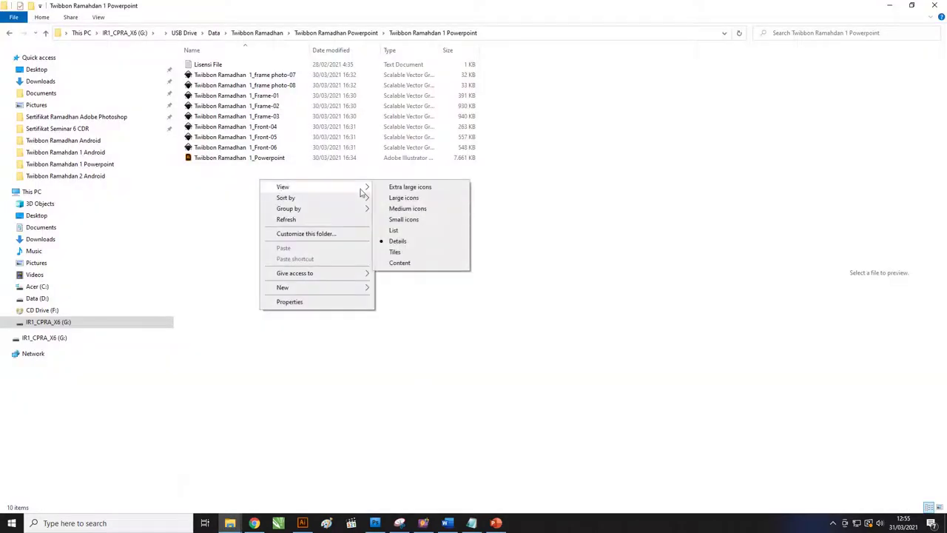
{"action": "left_click", "coordinate": [392, 196]}
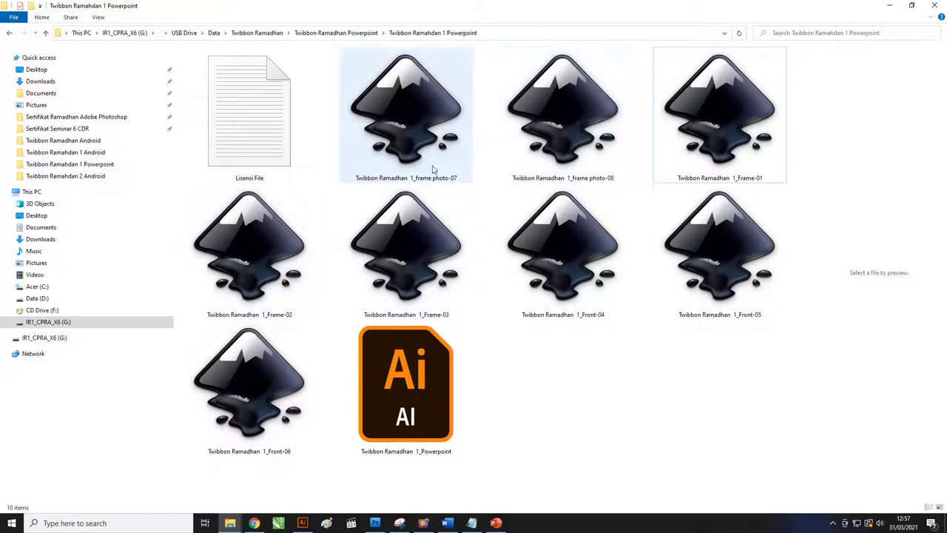
- Look over the frame photo, Frame and Front SVG files by selecting them in groups
{"action": "left_click", "coordinate": [430, 143]}
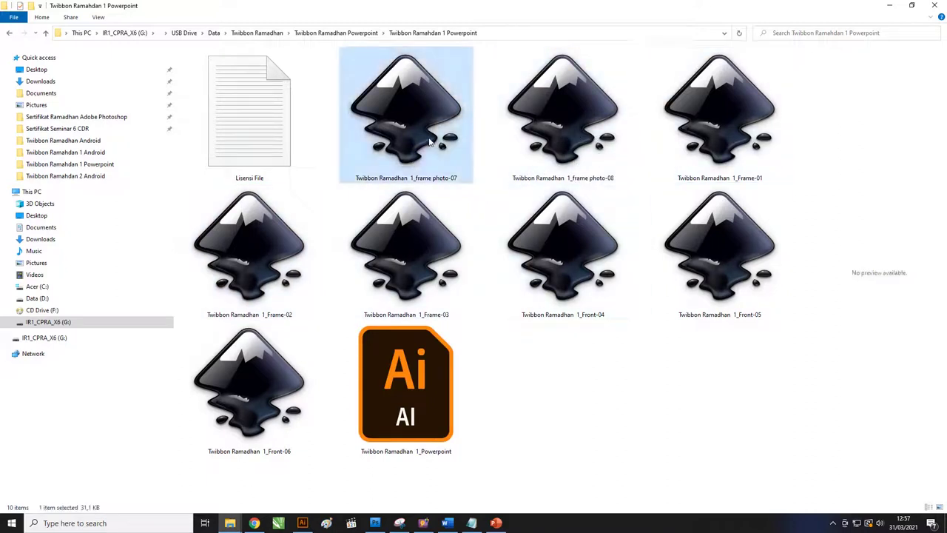
{"action": "left_click", "coordinate": [538, 141], "text": "ctrl"}
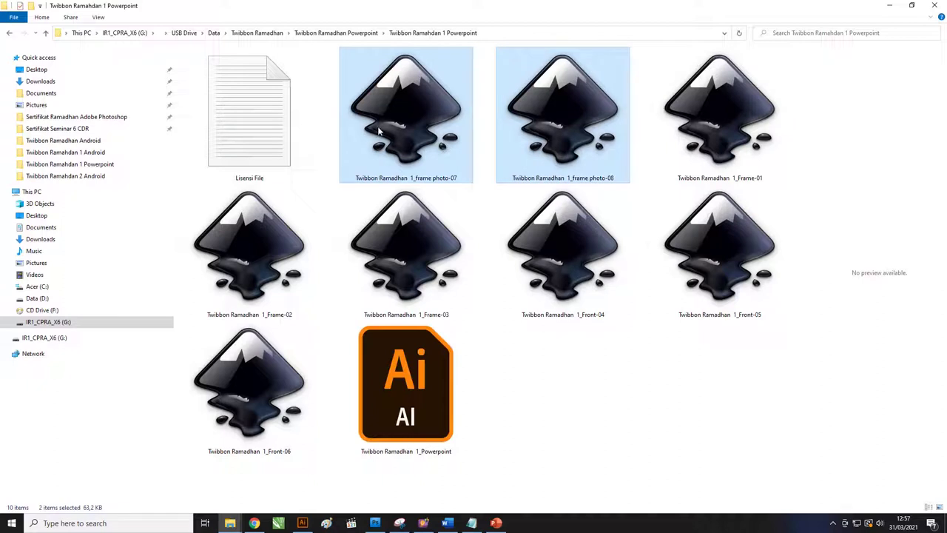
{"action": "left_click", "coordinate": [715, 146]}
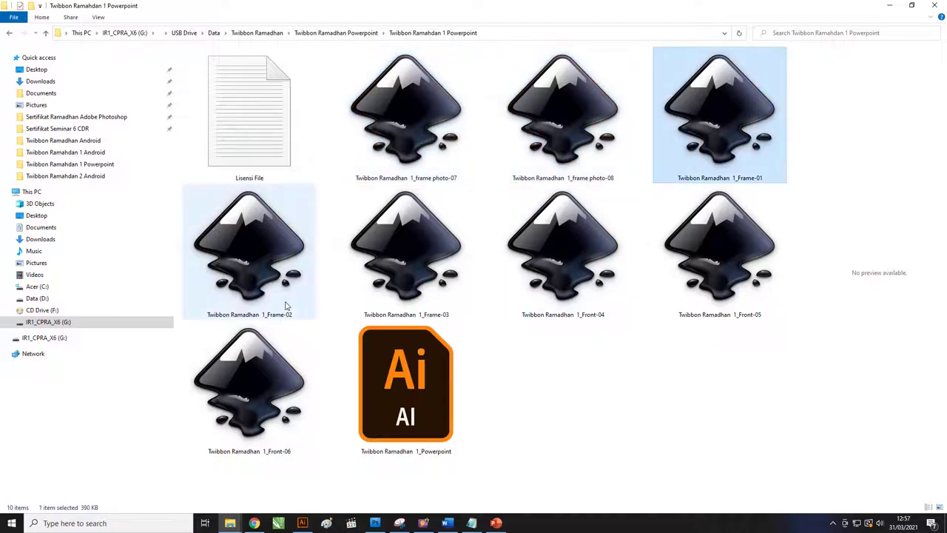
{"action": "left_click", "coordinate": [265, 257], "text": "ctrl"}
{"action": "left_click", "coordinate": [407, 248], "text": "ctrl"}
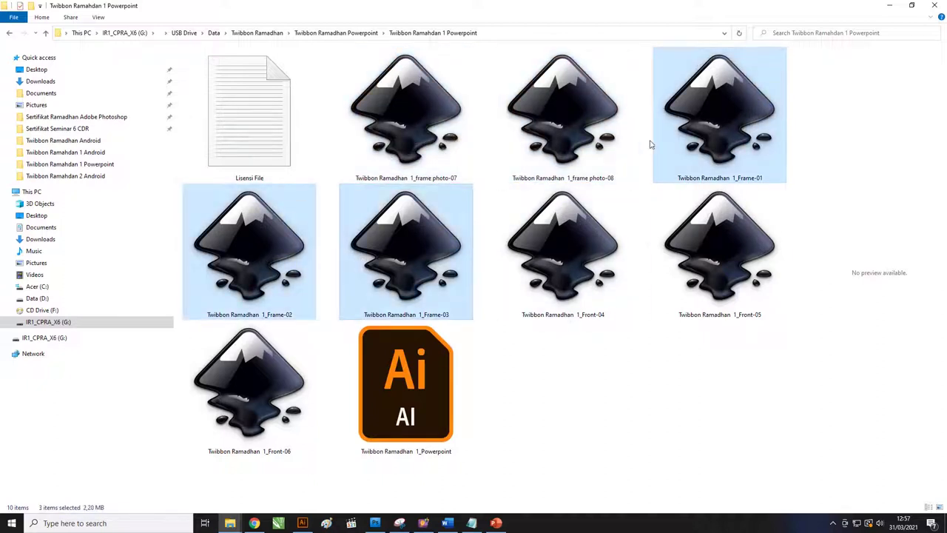
{"action": "left_click", "coordinate": [571, 235]}
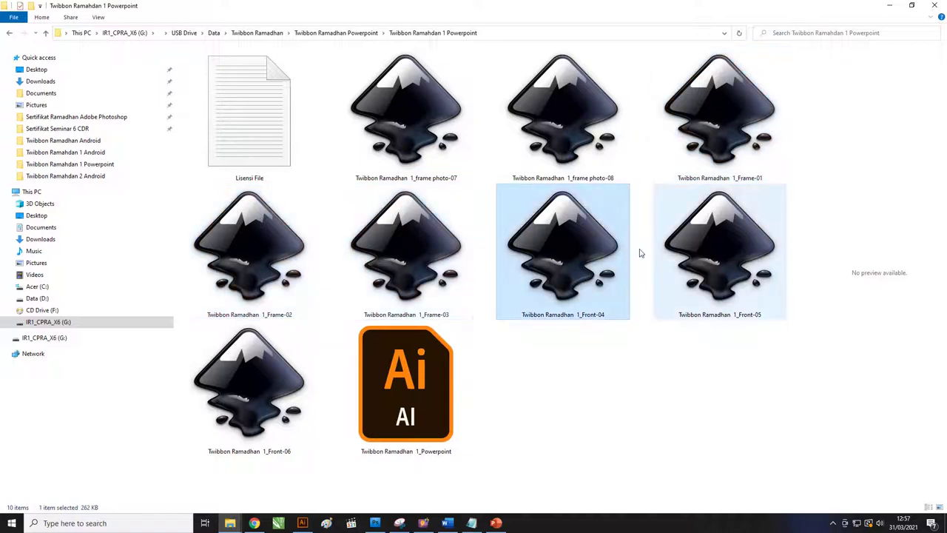
{"action": "left_click", "coordinate": [719, 252], "text": "ctrl"}
{"action": "left_click", "coordinate": [250, 385], "text": "ctrl"}
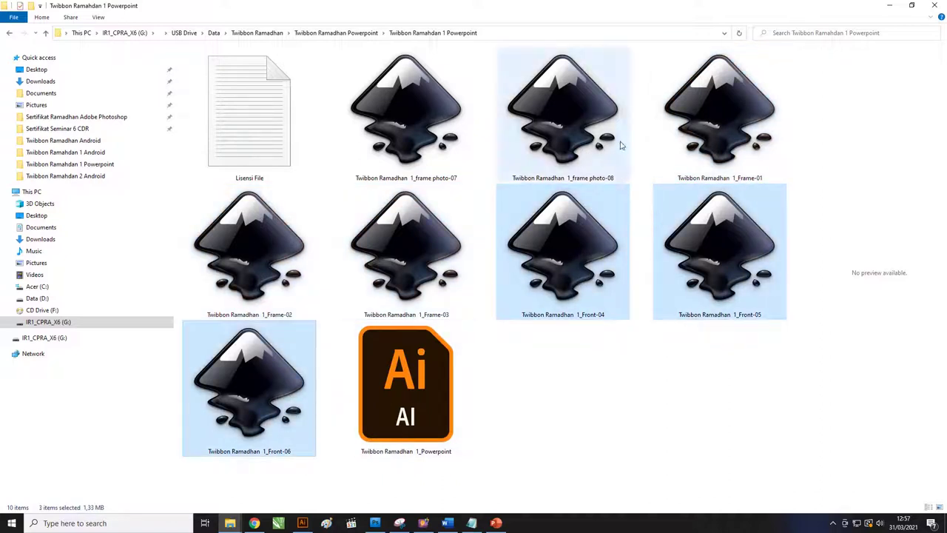
{"action": "left_click", "coordinate": [611, 406]}
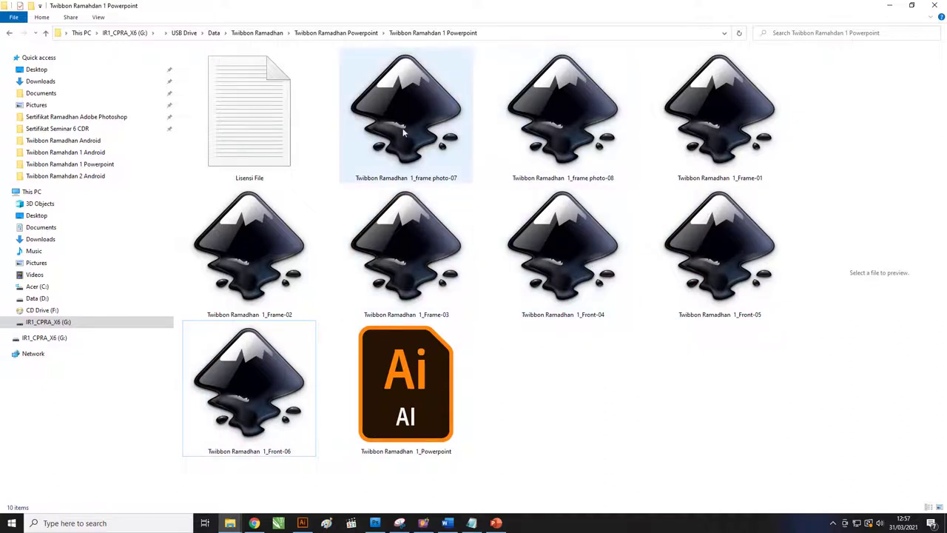
- Copy the folder path from the address bar and return to PowerPoint
{"action": "left_click", "coordinate": [495, 523]}
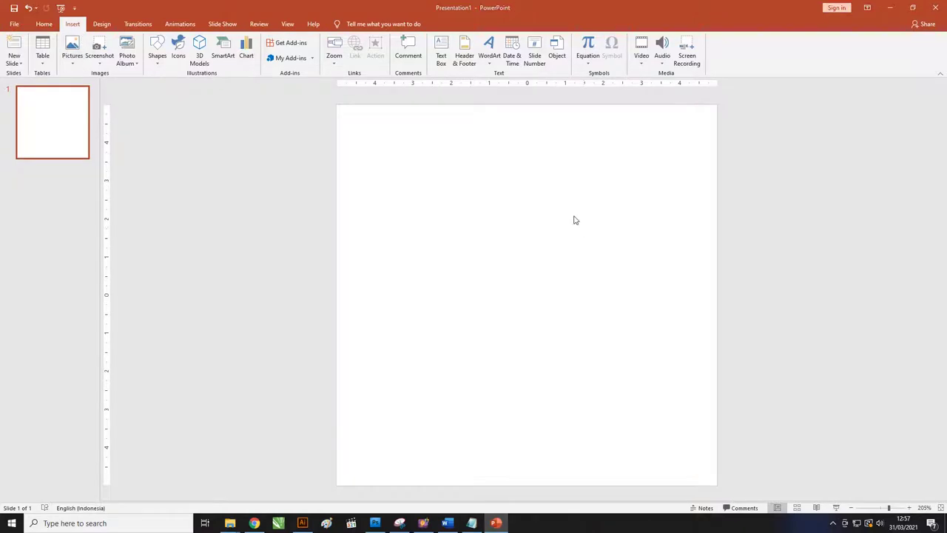
{"action": "key", "text": "alt+Tab"}
{"action": "left_click", "coordinate": [521, 32]}
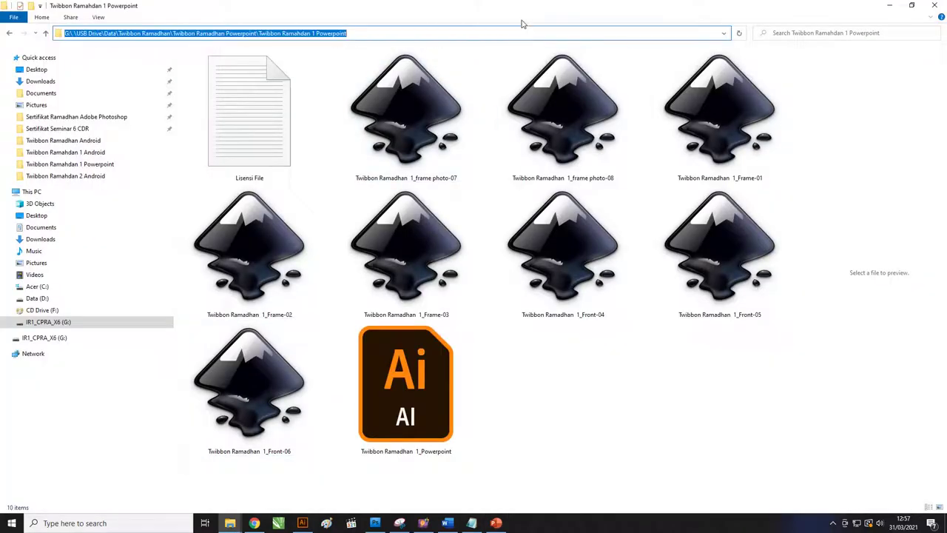
{"action": "key", "text": "alt+Tab"}
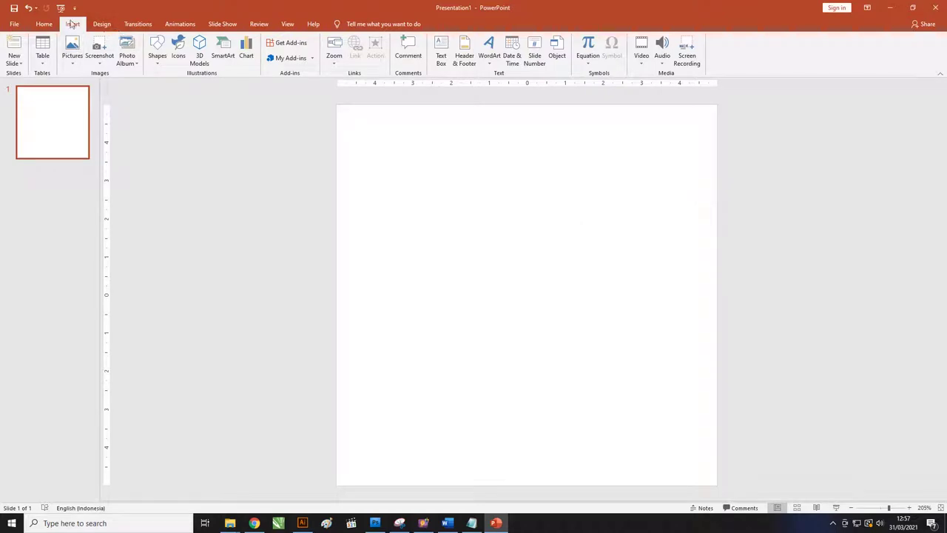
- Open Insert Pictures from this device and go to the pasted Twibbon folder path
{"action": "left_click", "coordinate": [72, 51]}
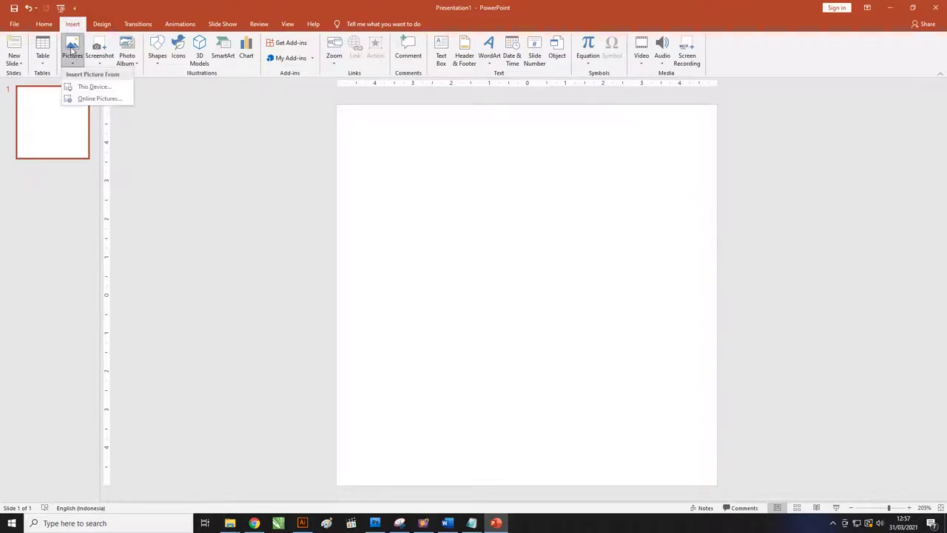
{"action": "left_click", "coordinate": [93, 86]}
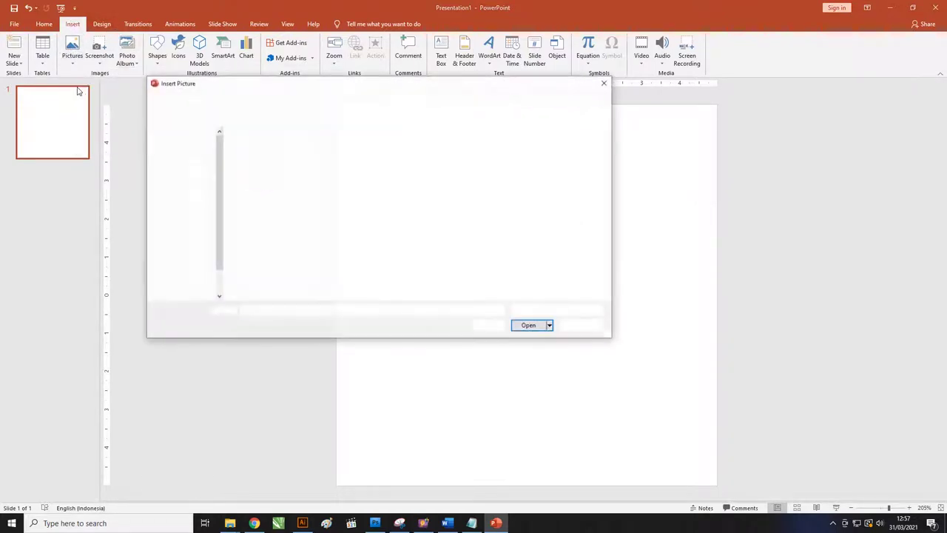
{"action": "left_click_drag", "start_coordinate": [250, 83], "coordinate": [276, 85]}
{"action": "left_click", "coordinate": [412, 102]}
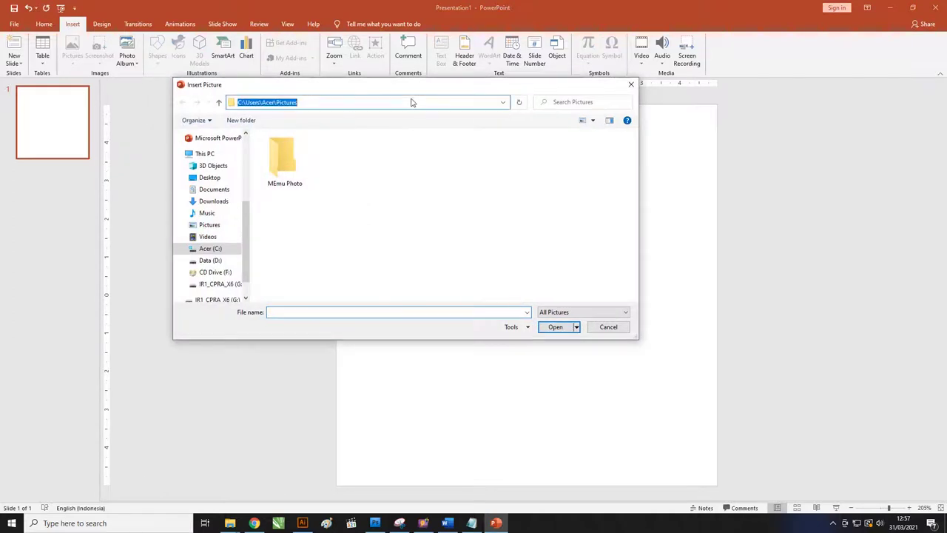
{"action": "key", "text": "ctrl+v"}
{"action": "key", "text": "Return"}
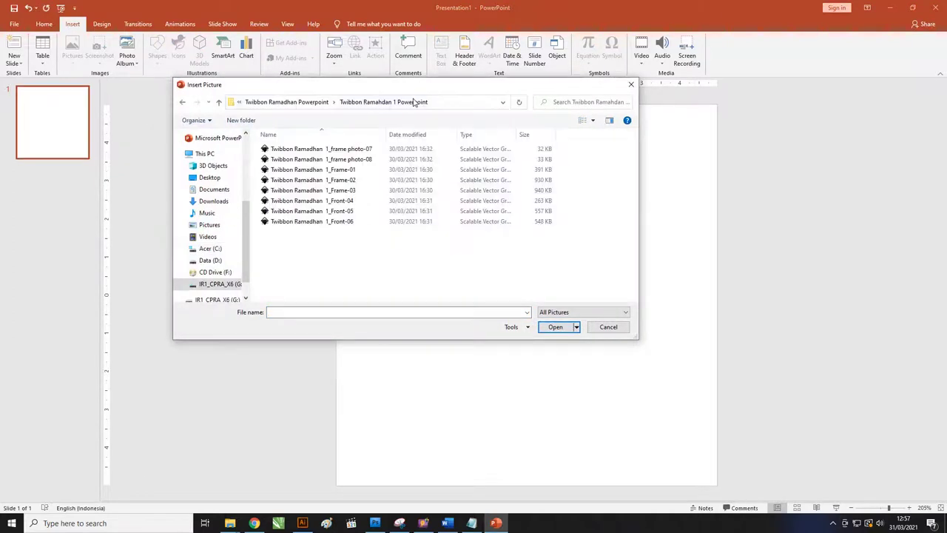
{"action": "double_click", "coordinate": [385, 134]}
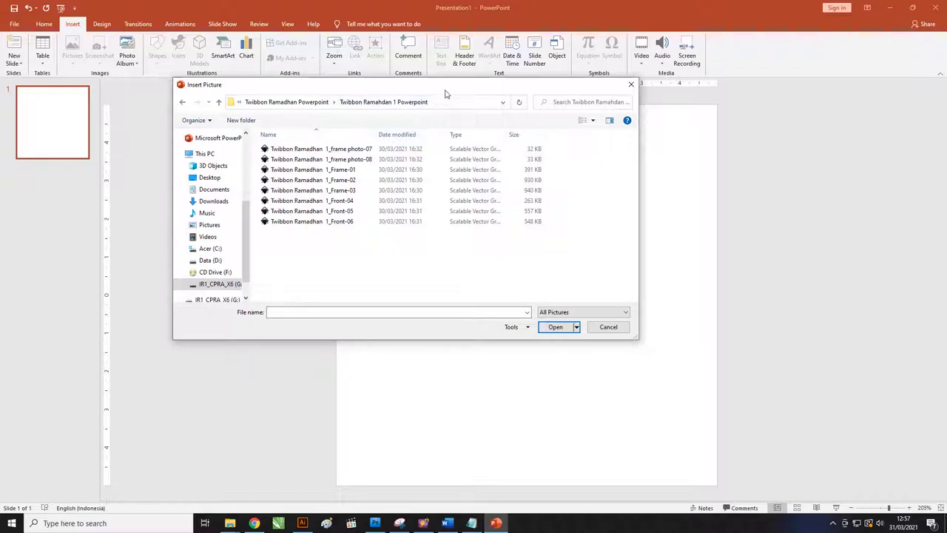
{"action": "left_click_drag", "start_coordinate": [446, 93], "coordinate": [463, 94]}
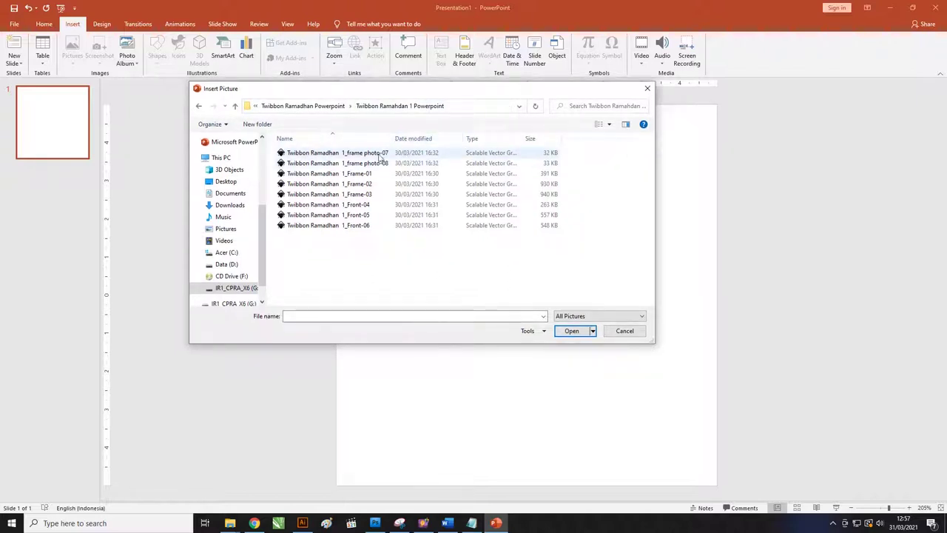
- Insert Frame-01, Front-04, frame photo-07 and frame photo-08 together onto the slide
{"action": "left_click", "coordinate": [364, 175]}
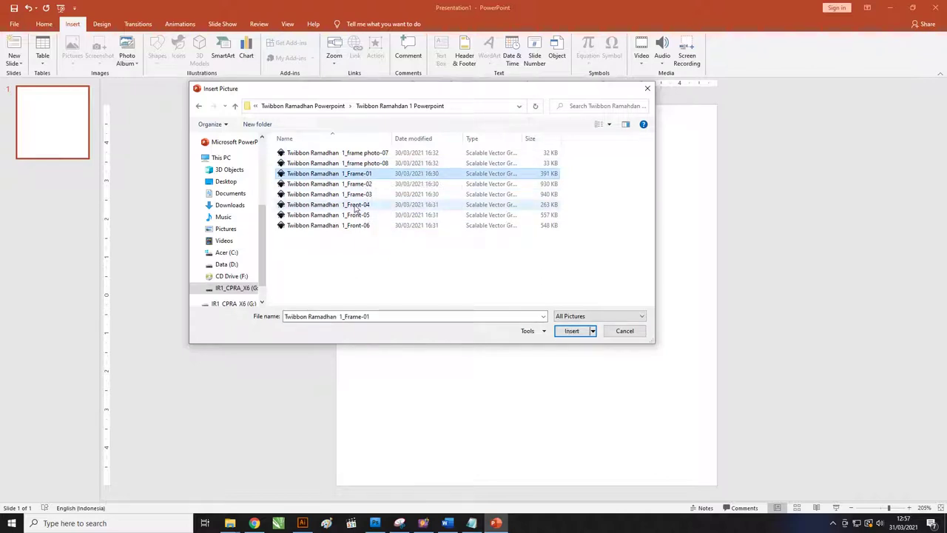
{"action": "left_click", "coordinate": [369, 207], "text": "ctrl"}
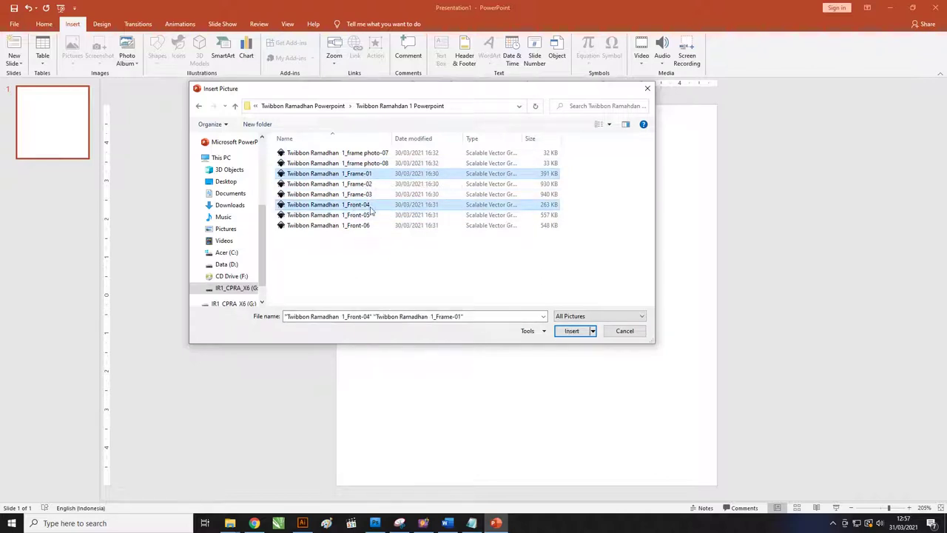
{"action": "left_click", "coordinate": [381, 153], "text": "ctrl"}
{"action": "left_click", "coordinate": [381, 163], "text": "ctrl"}
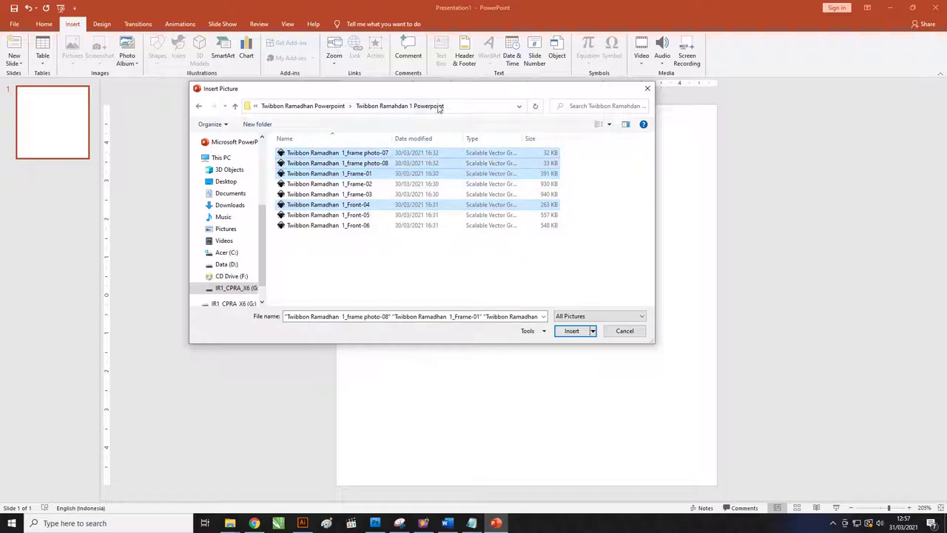
{"action": "left_click_drag", "start_coordinate": [439, 88], "coordinate": [449, 108]}
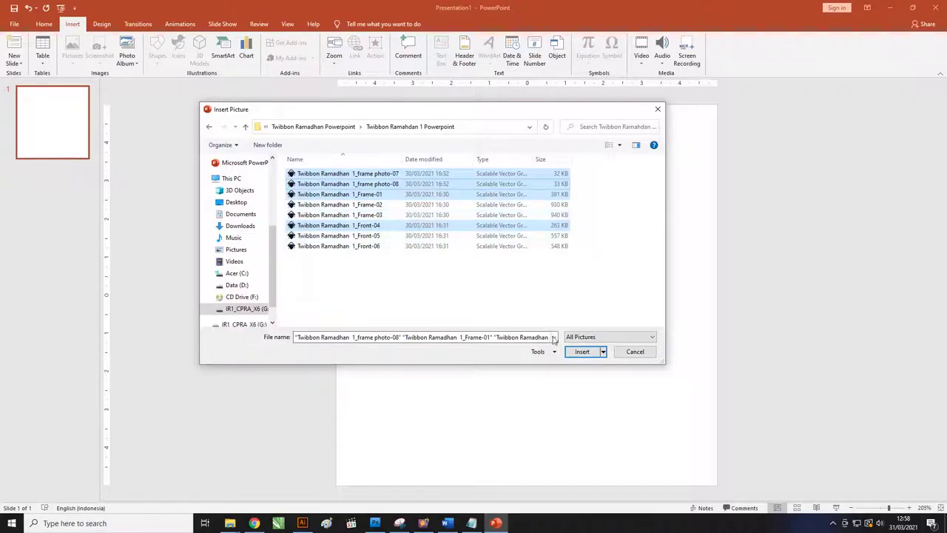
{"action": "left_click_drag", "start_coordinate": [500, 121], "coordinate": [473, 113]}
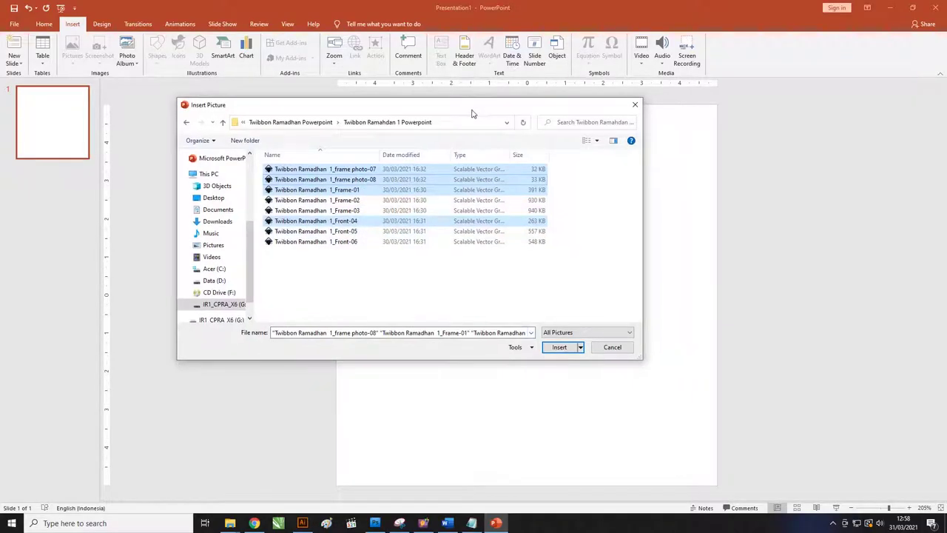
{"action": "left_click", "coordinate": [559, 347]}
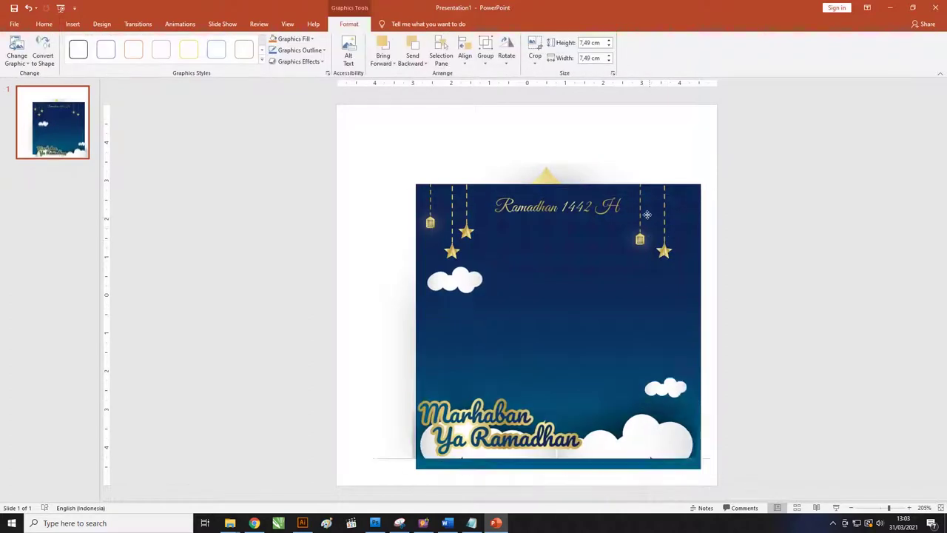
- Drag the clouds, golden arch, background and white dome graphics apart, mostly off the slide
{"action": "left_click_drag", "start_coordinate": [647, 215], "coordinate": [598, 148]}
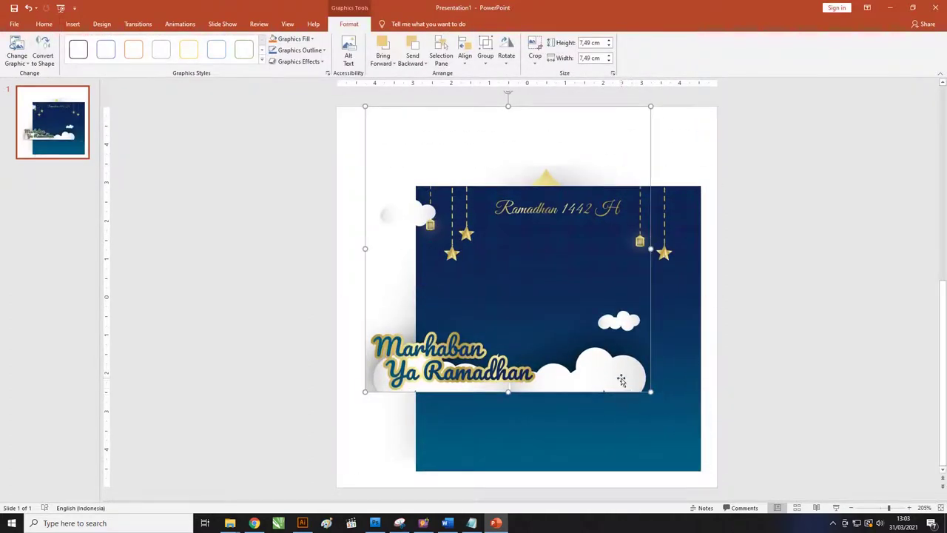
{"action": "left_click_drag", "start_coordinate": [621, 379], "coordinate": [713, 476]}
{"action": "left_click_drag", "start_coordinate": [649, 186], "coordinate": [631, 176]}
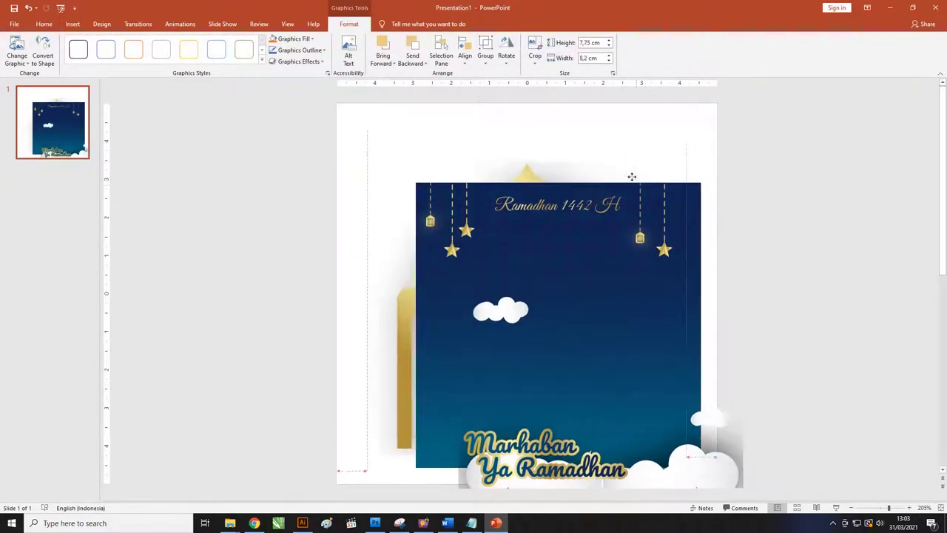
{"action": "left_click_drag", "start_coordinate": [613, 142], "coordinate": [245, 156]}
{"action": "scroll", "coordinate": [446, 175], "scroll_direction": "down", "scroll_amount": 5, "text": "ctrl"}
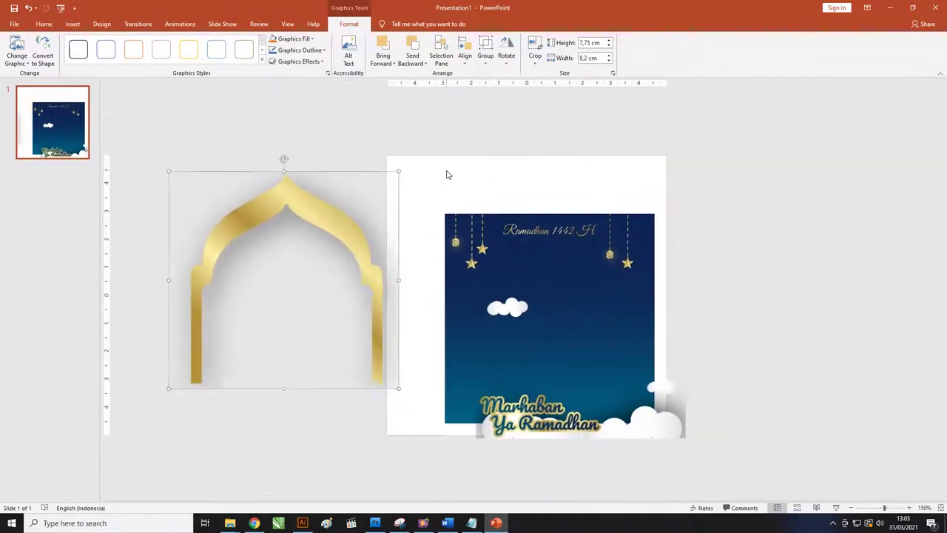
{"action": "scroll", "coordinate": [446, 174], "scroll_direction": "down", "scroll_amount": 3, "text": "ctrl"}
{"action": "left_click_drag", "start_coordinate": [361, 232], "coordinate": [343, 232]}
{"action": "left_click_drag", "start_coordinate": [548, 296], "coordinate": [725, 260]}
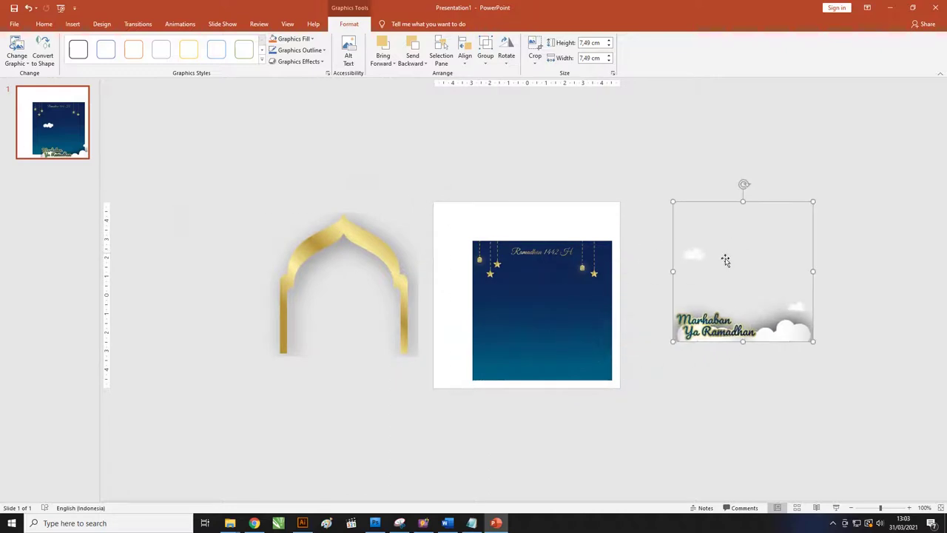
{"action": "left_click_drag", "start_coordinate": [543, 311], "coordinate": [399, 167]}
{"action": "left_click_drag", "start_coordinate": [537, 324], "coordinate": [734, 177]}
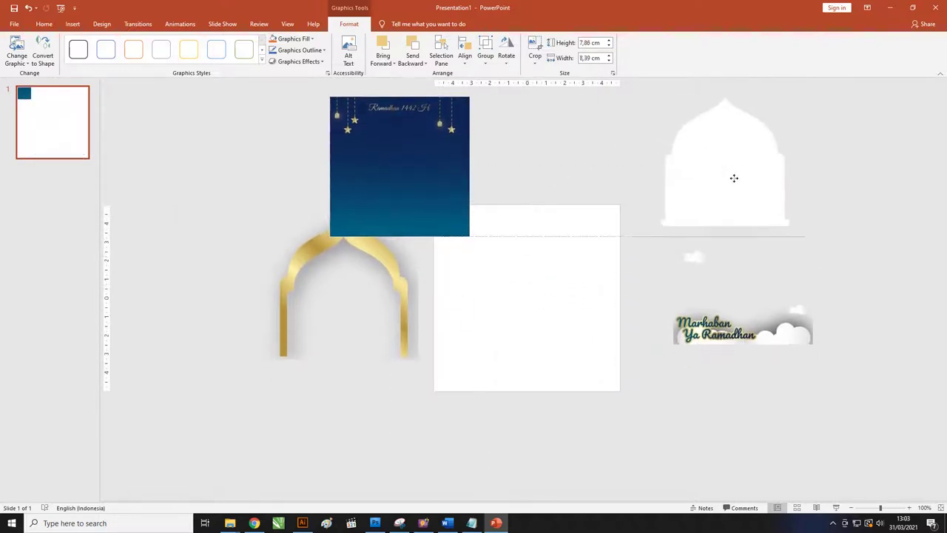
- Return the blue background, align it top-left and enlarge it to cover the slide
{"action": "mouse_move", "coordinate": [401, 178]}
{"action": "left_mouse_down"}
{"action": "mouse_move", "coordinate": [538, 232]}
{"action": "mouse_move", "coordinate": [517, 275]}
{"action": "left_mouse_up"}
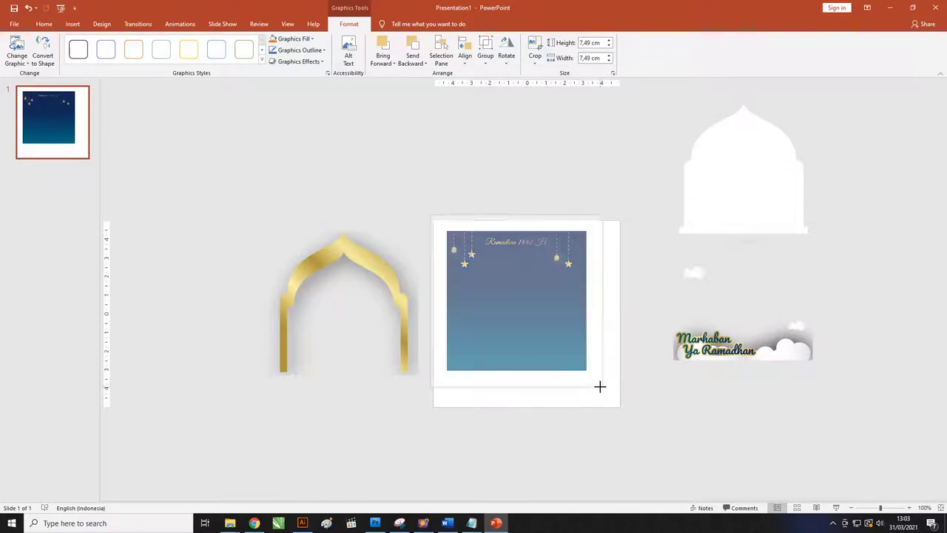
{"action": "left_click_drag", "start_coordinate": [587, 370], "coordinate": [619, 406]}
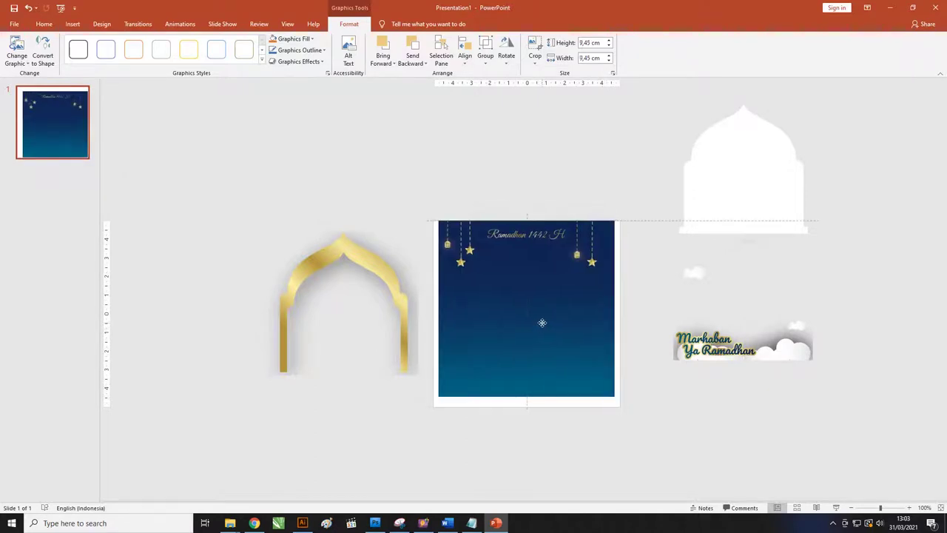
{"action": "left_click_drag", "start_coordinate": [549, 330], "coordinate": [539, 319]}
{"action": "left_click_drag", "start_coordinate": [611, 397], "coordinate": [618, 406]}
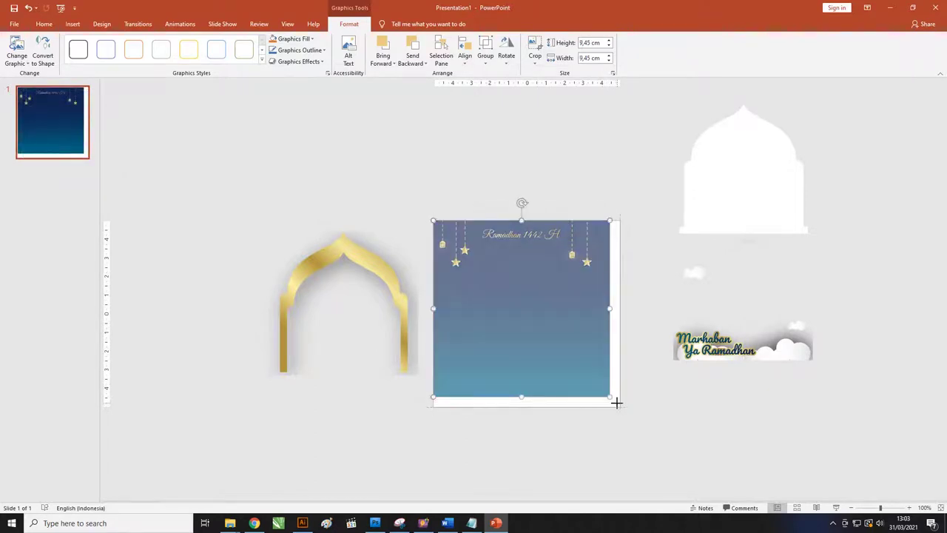
{"action": "left_click", "coordinate": [681, 375]}
{"action": "left_click", "coordinate": [737, 194]}
{"action": "left_click_drag", "start_coordinate": [737, 194], "coordinate": [699, 207]}
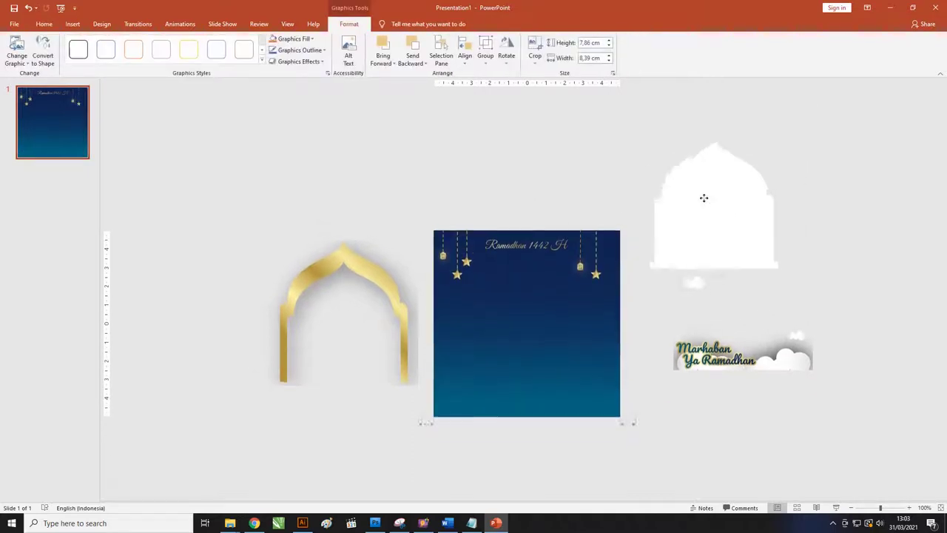
- Bring the white dome shape to front and drag it onto the centre of the navy background
{"action": "left_click", "coordinate": [699, 203]}
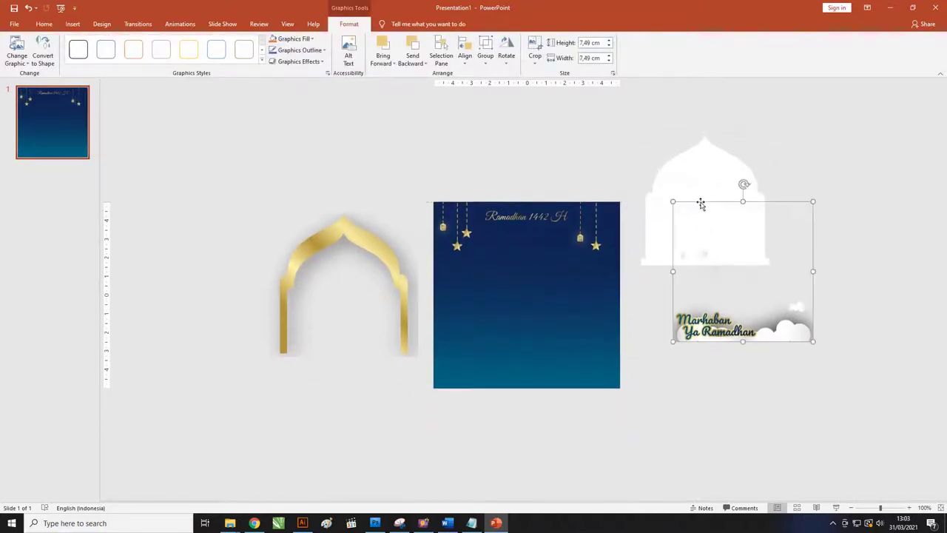
{"action": "right_click", "coordinate": [701, 202]}
{"action": "mouse_move", "coordinate": [743, 284]}
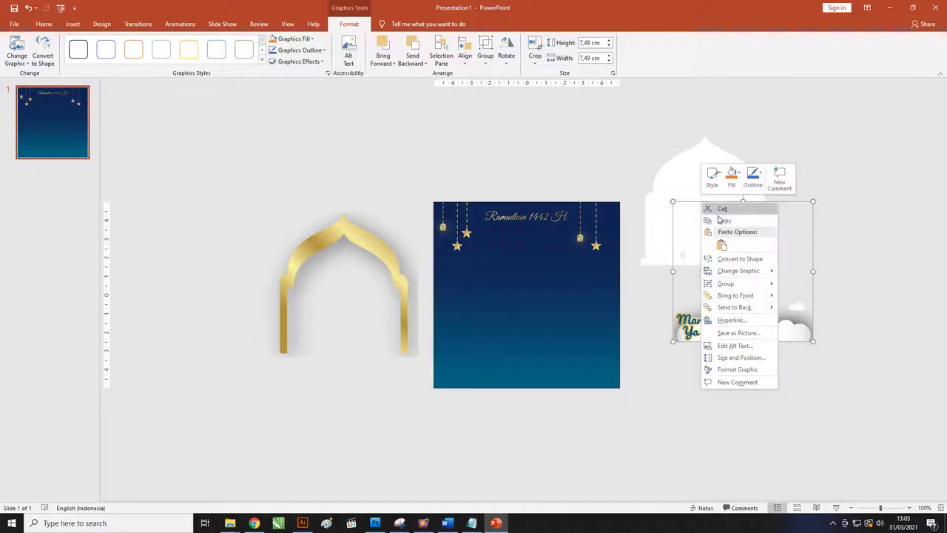
{"action": "left_click", "coordinate": [693, 147]}
{"action": "left_click", "coordinate": [692, 147]}
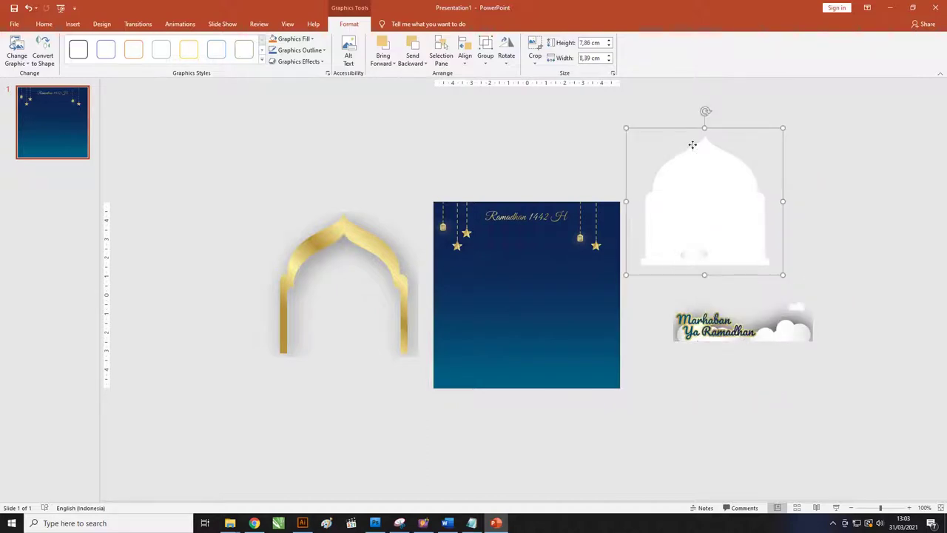
{"action": "right_click", "coordinate": [693, 145]}
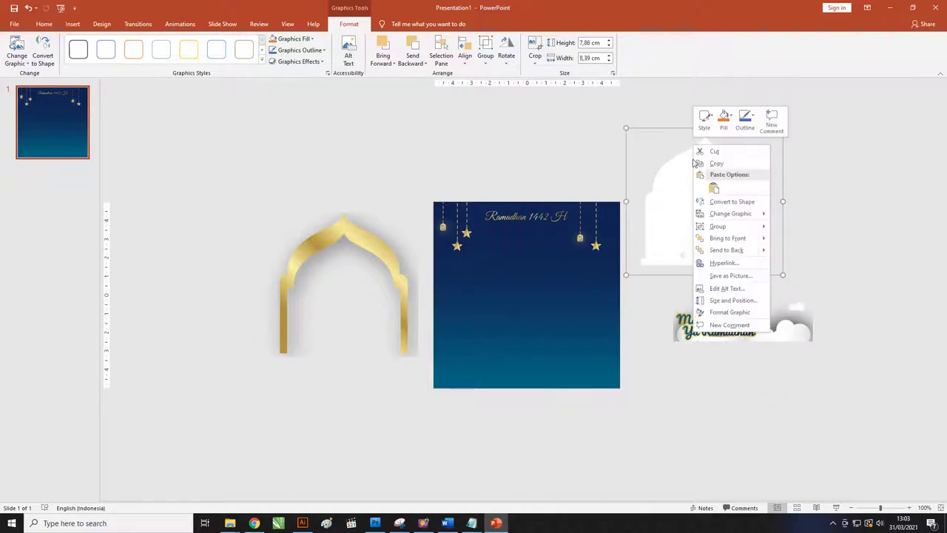
{"action": "left_click", "coordinate": [722, 240]}
{"action": "left_click_drag", "start_coordinate": [721, 184], "coordinate": [541, 279]}
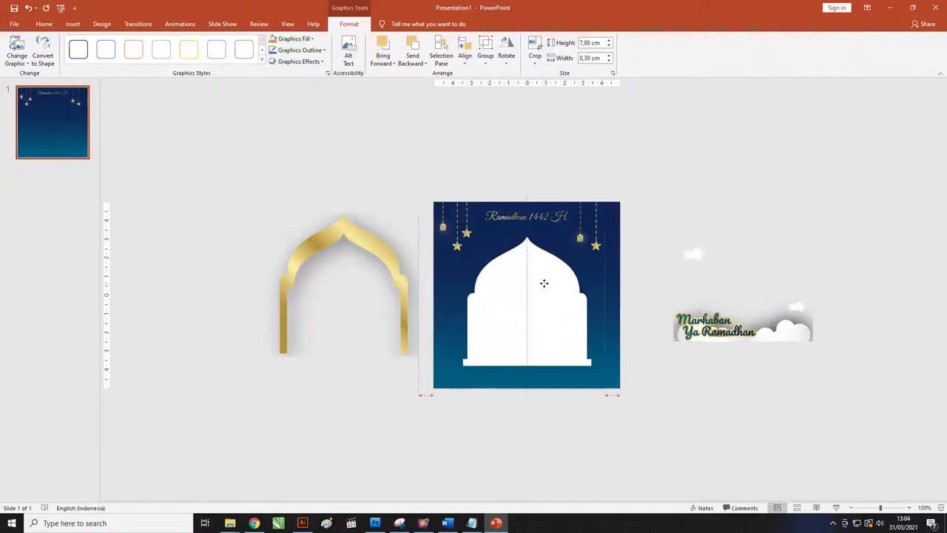
{"action": "scroll", "coordinate": [554, 296], "scroll_direction": "up", "scroll_amount": 5}
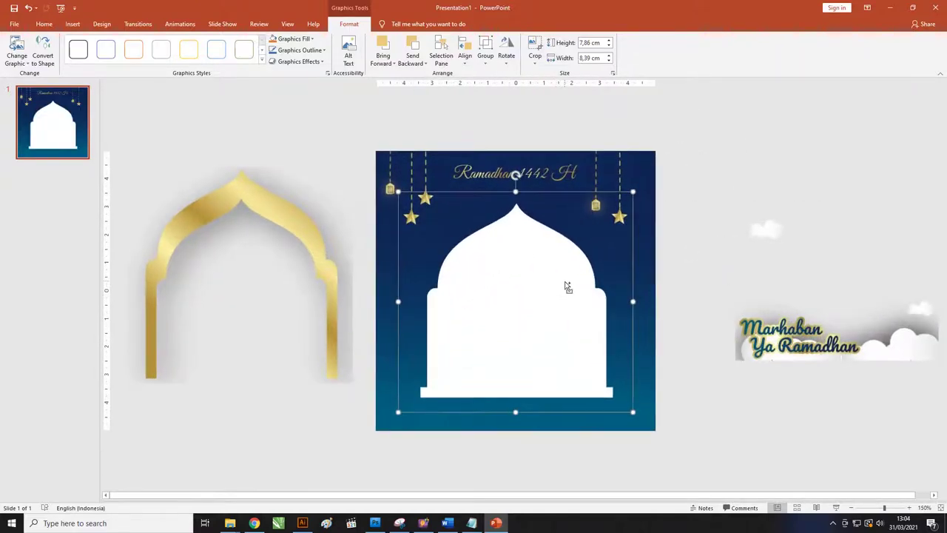
{"action": "scroll", "coordinate": [569, 285], "scroll_direction": "up", "scroll_amount": 3}
{"action": "scroll", "coordinate": [556, 271], "scroll_direction": "down", "scroll_amount": 5}
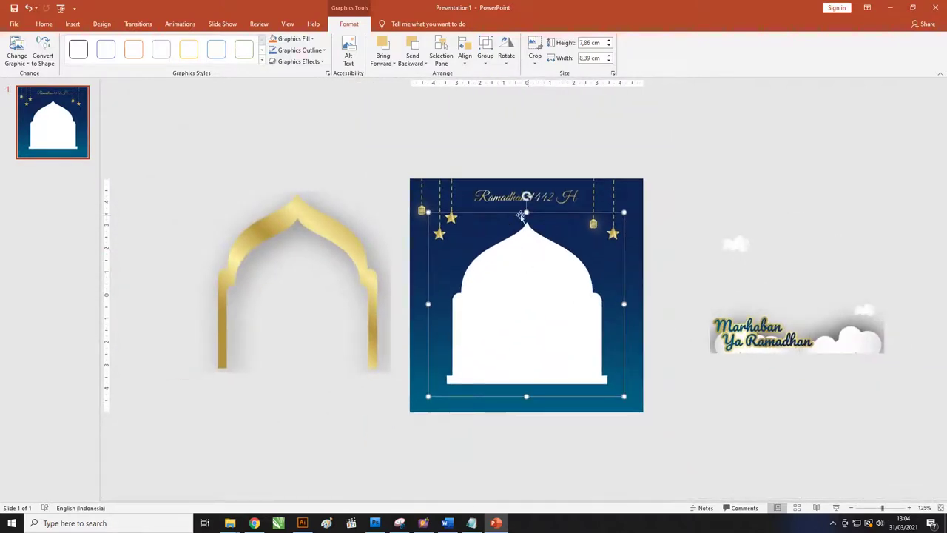
{"action": "right_click", "coordinate": [506, 275]}
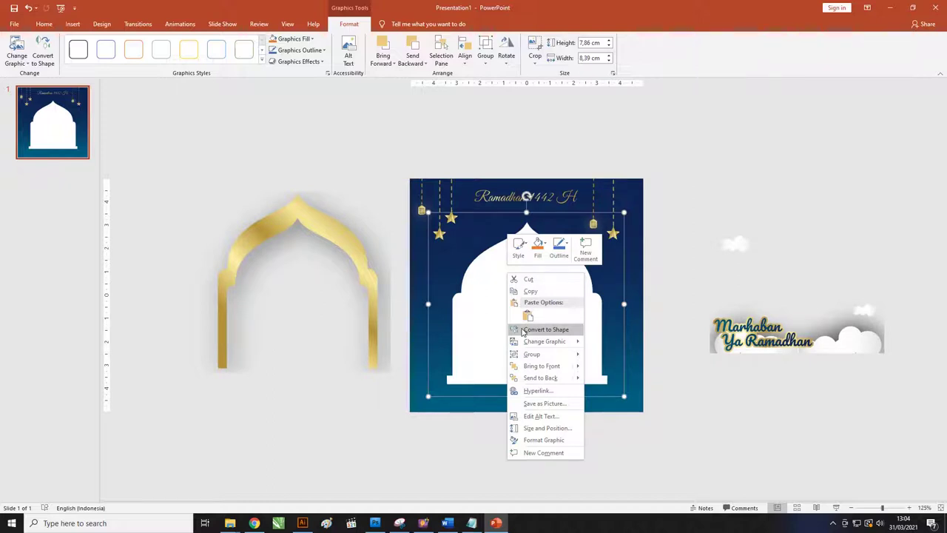
- Convert the dome graphic into an editable shape
{"action": "left_click", "coordinate": [523, 330]}
{"action": "left_click", "coordinate": [698, 398]}
{"action": "scroll", "coordinate": [520, 345], "scroll_direction": "down", "scroll_amount": 3}
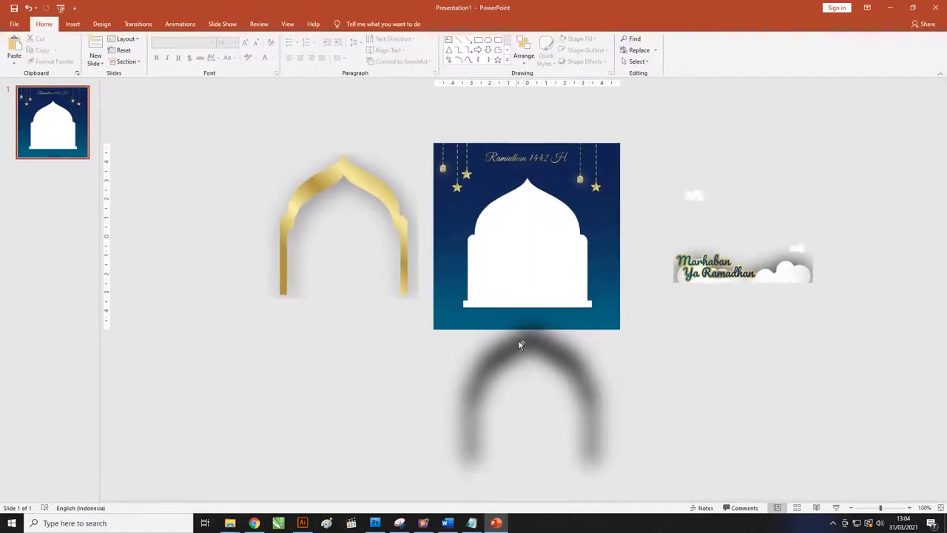
- Ungroup the dome and blurred arch shadow, moving the shadow off the slide's left
{"action": "left_click_drag", "start_coordinate": [520, 345], "coordinate": [536, 339]}
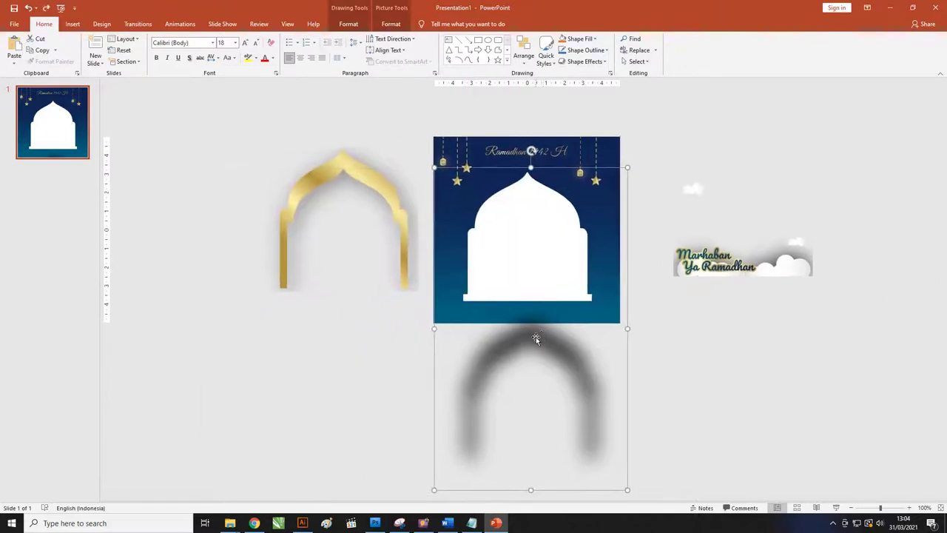
{"action": "right_click", "coordinate": [525, 272]}
{"action": "mouse_move", "coordinate": [571, 331]}
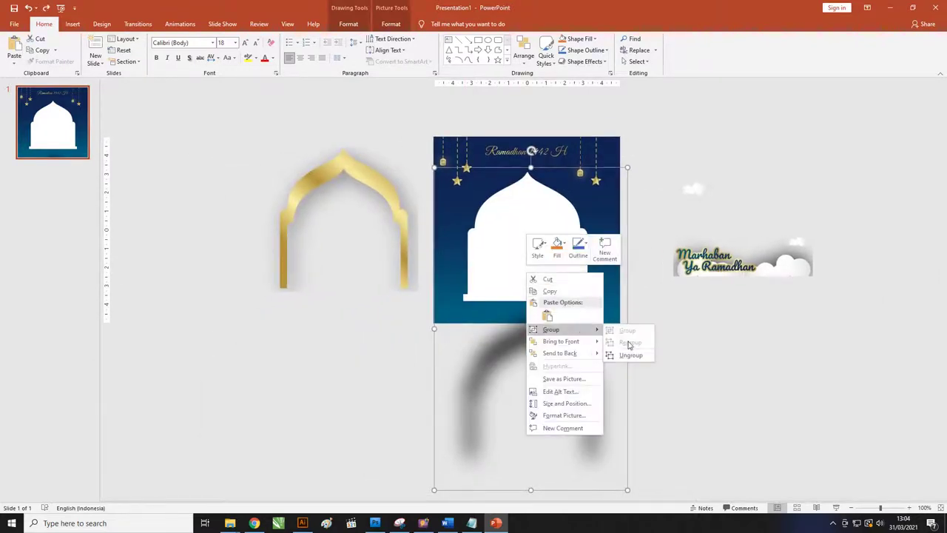
{"action": "left_click", "coordinate": [628, 359]}
{"action": "left_click_drag", "start_coordinate": [555, 370], "coordinate": [215, 271]}
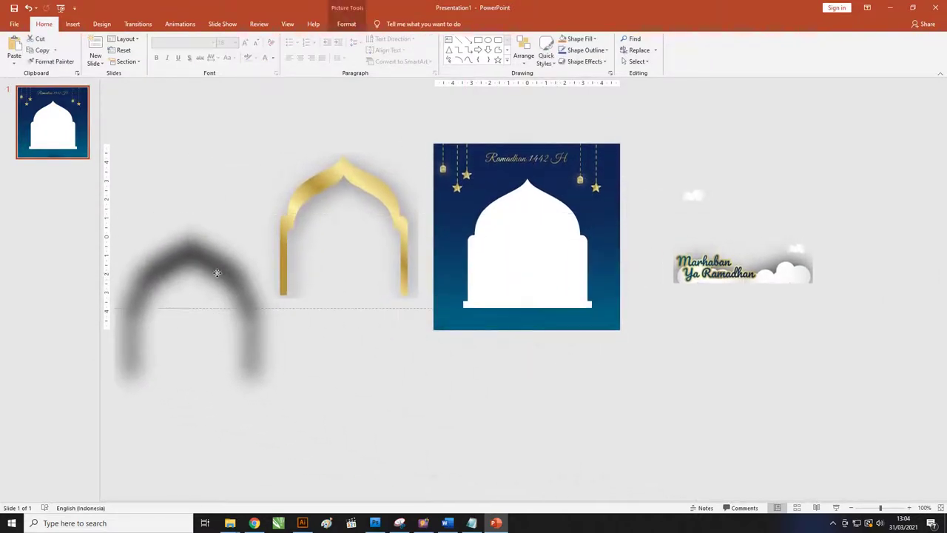
{"action": "left_click", "coordinate": [546, 326]}
{"action": "scroll", "coordinate": [567, 338], "scroll_direction": "up", "scroll_amount": 2, "text": "ctrl"}
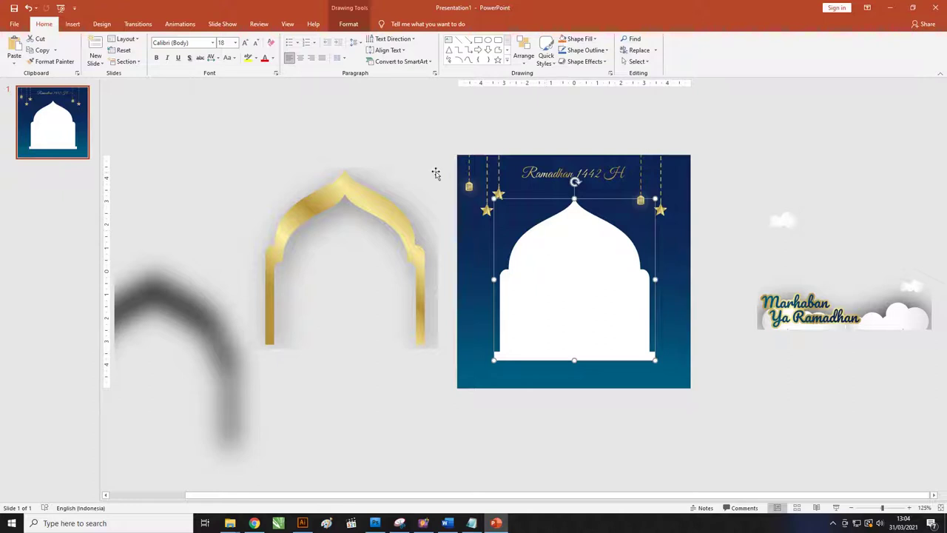
- Fill the white dome with the IMG-20210330-WA0015 photo from the Pictures folder
{"action": "left_click", "coordinate": [349, 24]}
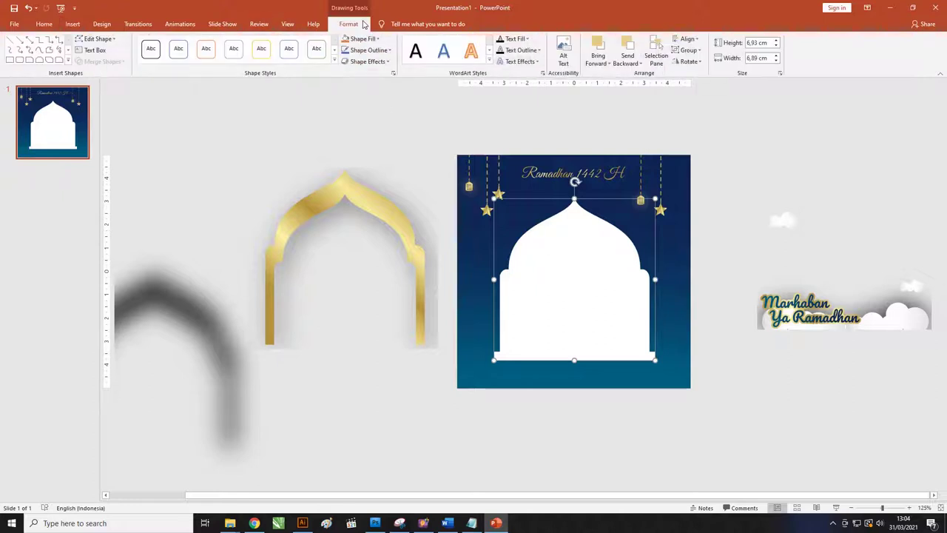
{"action": "left_click", "coordinate": [363, 40]}
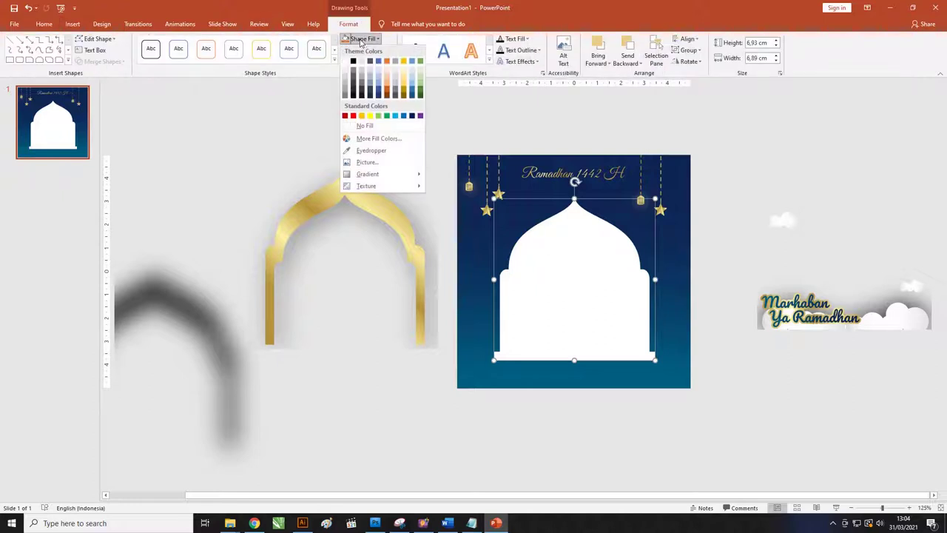
{"action": "left_click", "coordinate": [373, 162]}
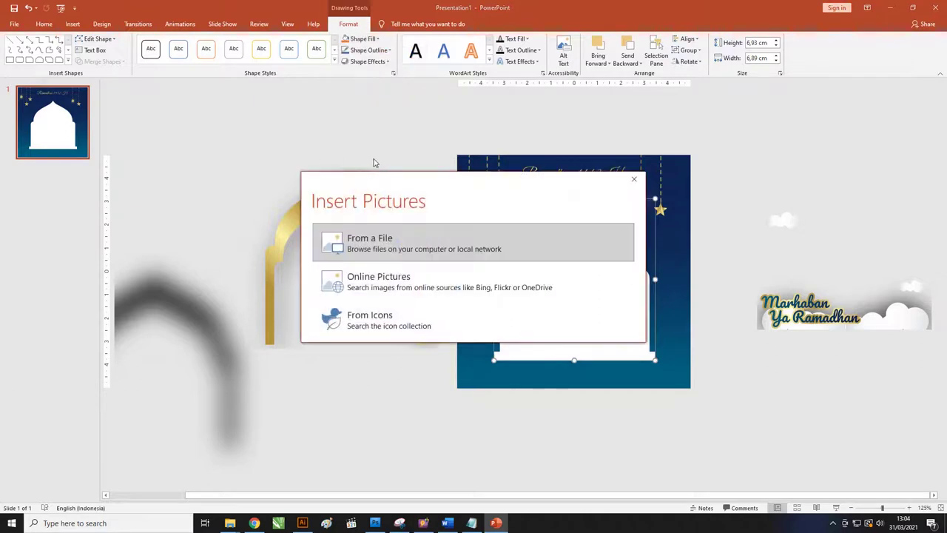
{"action": "left_click", "coordinate": [372, 239]}
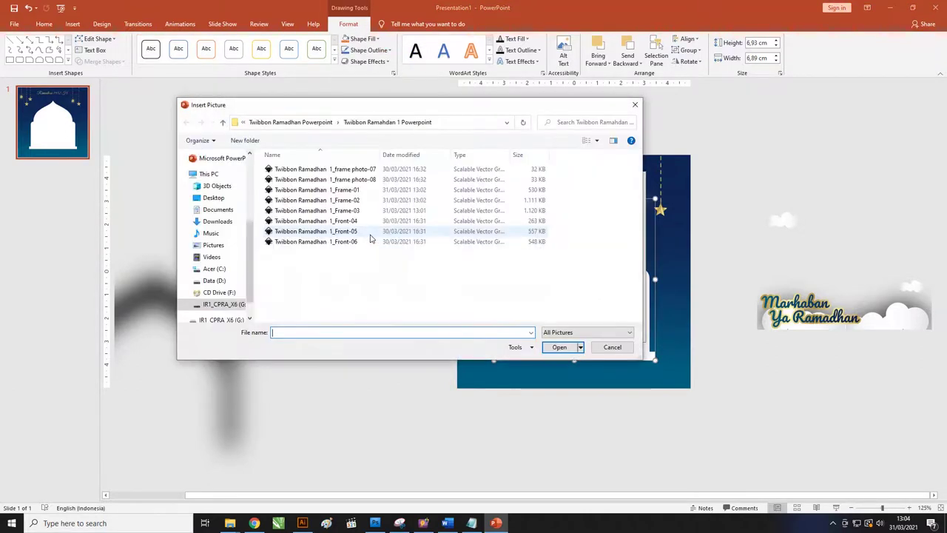
{"action": "left_click", "coordinate": [213, 245]}
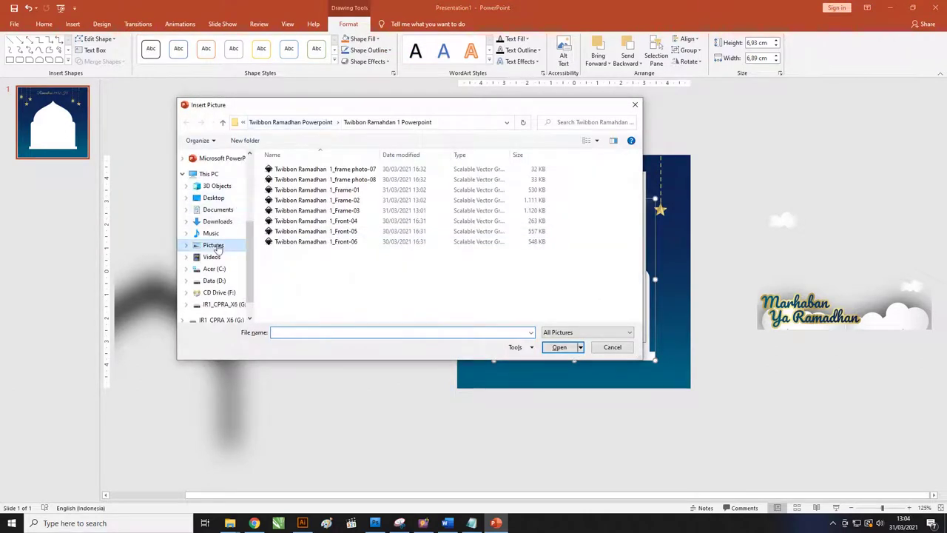
{"action": "left_click", "coordinate": [290, 189]}
{"action": "left_click_drag", "start_coordinate": [363, 112], "coordinate": [339, 99]}
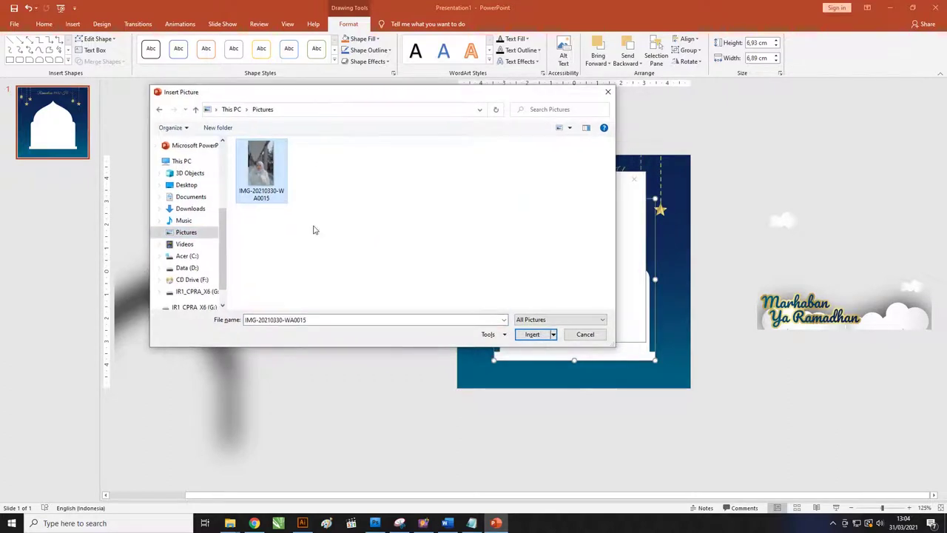
{"action": "left_click", "coordinate": [536, 333]}
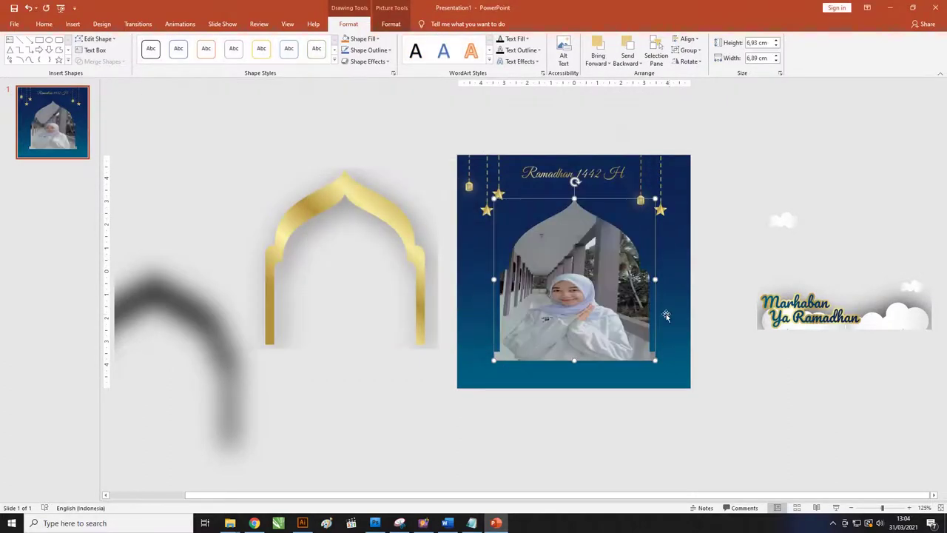
{"action": "scroll", "coordinate": [560, 303], "scroll_direction": "down", "scroll_amount": 5, "text": "ctrl"}
{"action": "scroll", "coordinate": [564, 316], "scroll_direction": "up", "scroll_amount": 5, "text": "ctrl"}
- Start cropping the dome photo and move the picture upward within the arch
{"action": "left_click", "coordinate": [391, 24]}
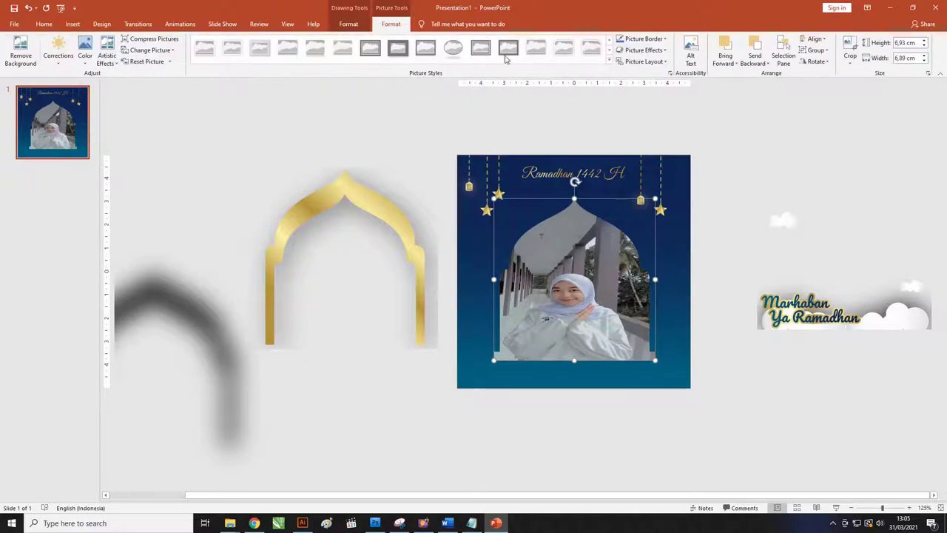
{"action": "left_click", "coordinate": [850, 61]}
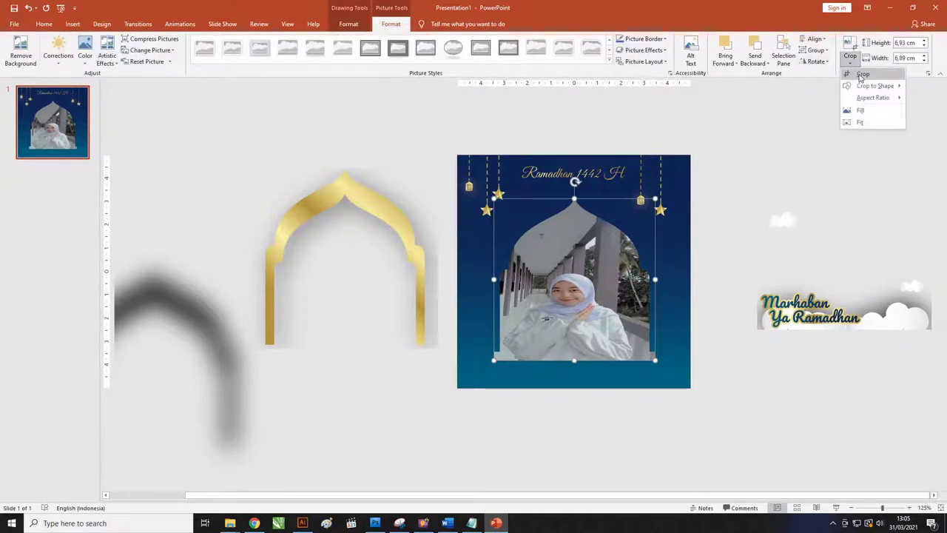
{"action": "left_click", "coordinate": [862, 75]}
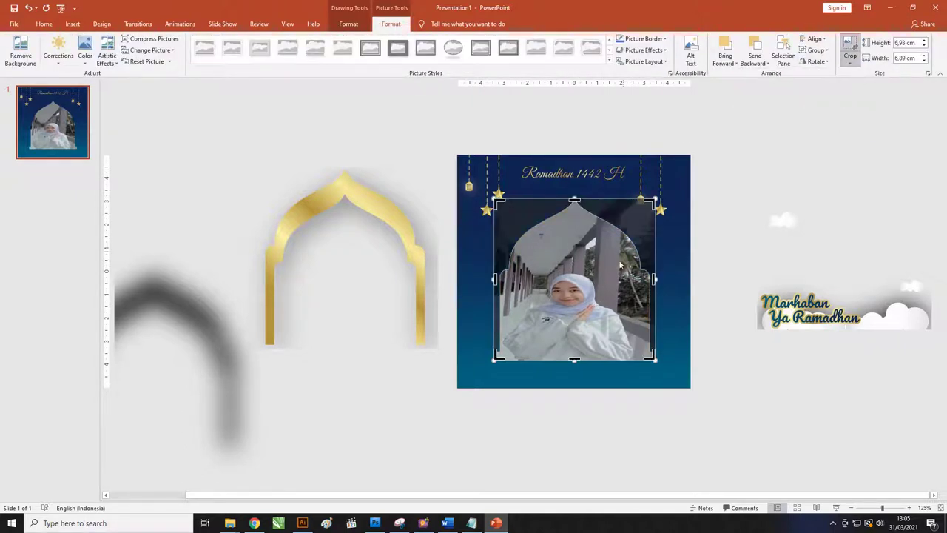
{"action": "scroll", "coordinate": [574, 204], "scroll_direction": "up", "scroll_amount": 6}
{"action": "scroll", "coordinate": [530, 161], "scroll_direction": "down", "scroll_amount": 3}
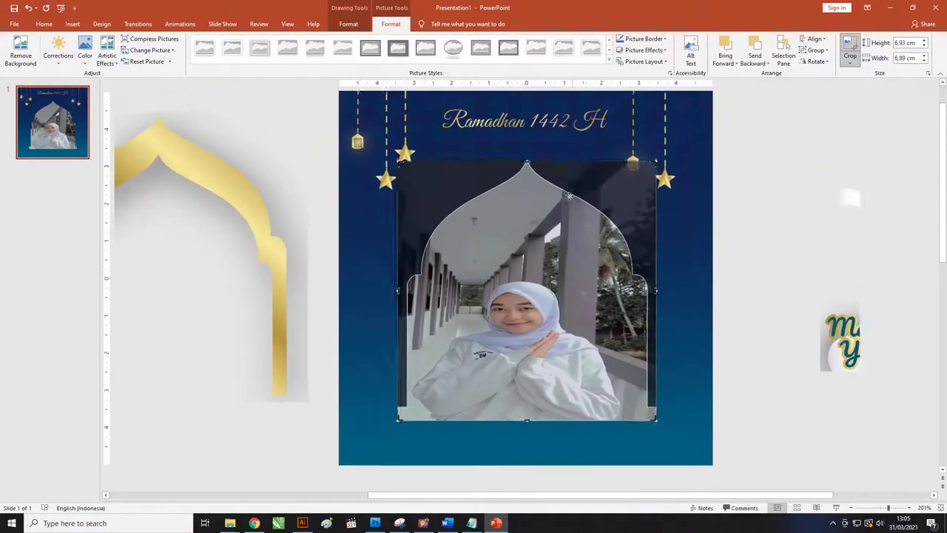
{"action": "left_click_drag", "start_coordinate": [526, 159], "coordinate": [527, 81]}
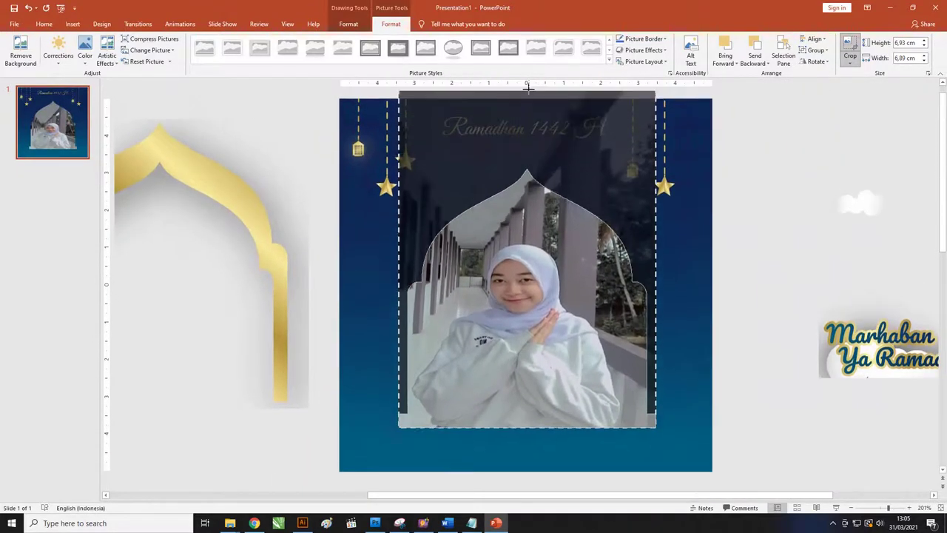
- Adjust the picture's bottom, corner and right edge to frame face and shoulders, then finish cropping
{"action": "scroll", "coordinate": [548, 202], "scroll_direction": "down", "scroll_amount": 4}
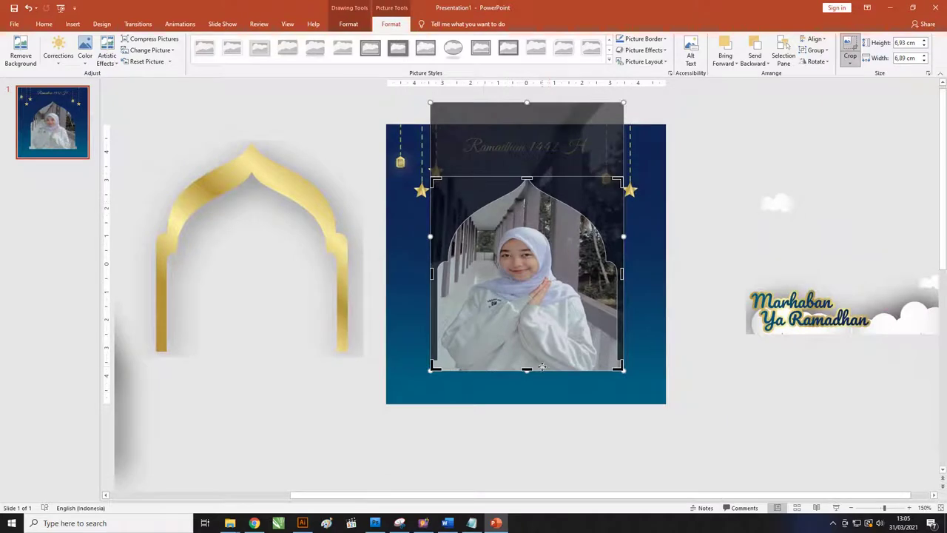
{"action": "left_click_drag", "start_coordinate": [529, 373], "coordinate": [526, 428]}
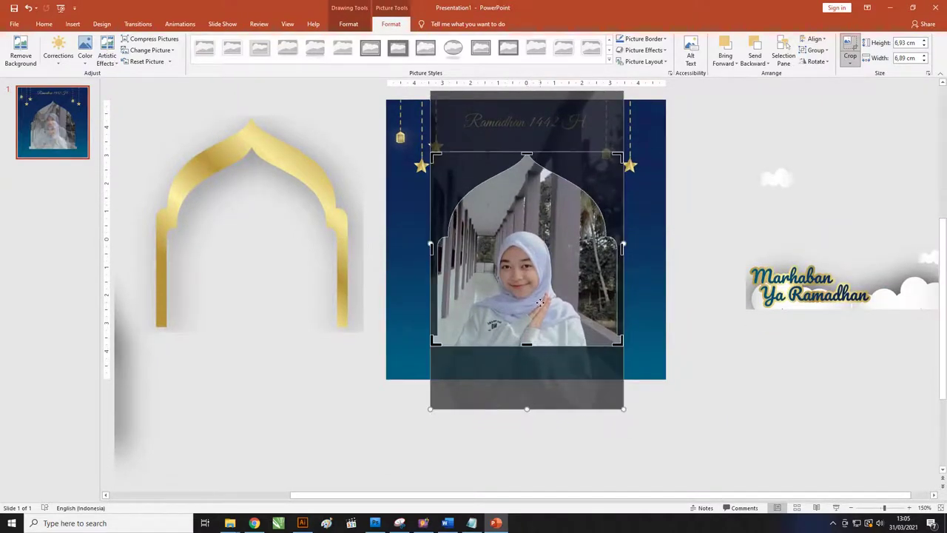
{"action": "left_click_drag", "start_coordinate": [526, 428], "coordinate": [527, 375]}
{"action": "left_click_drag", "start_coordinate": [544, 269], "coordinate": [542, 242]}
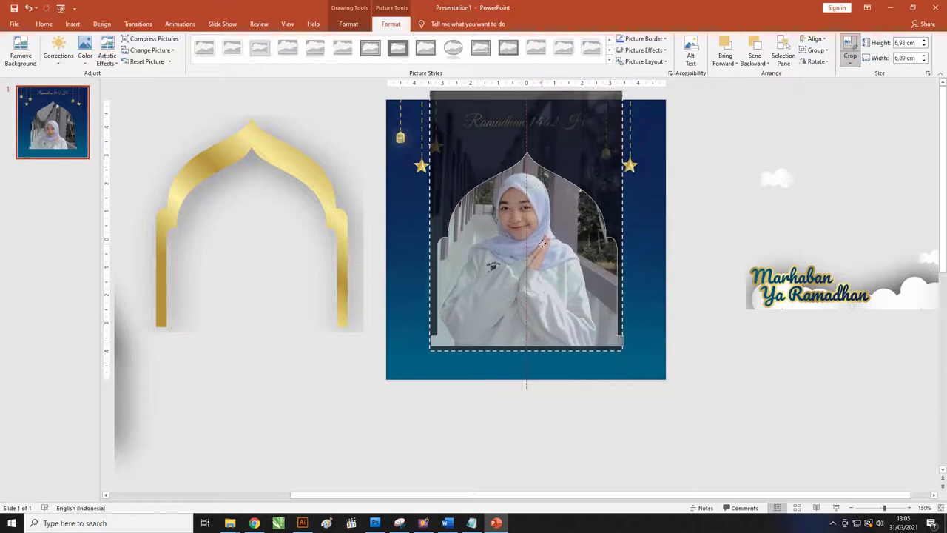
{"action": "left_click_drag", "start_coordinate": [623, 345], "coordinate": [626, 353]}
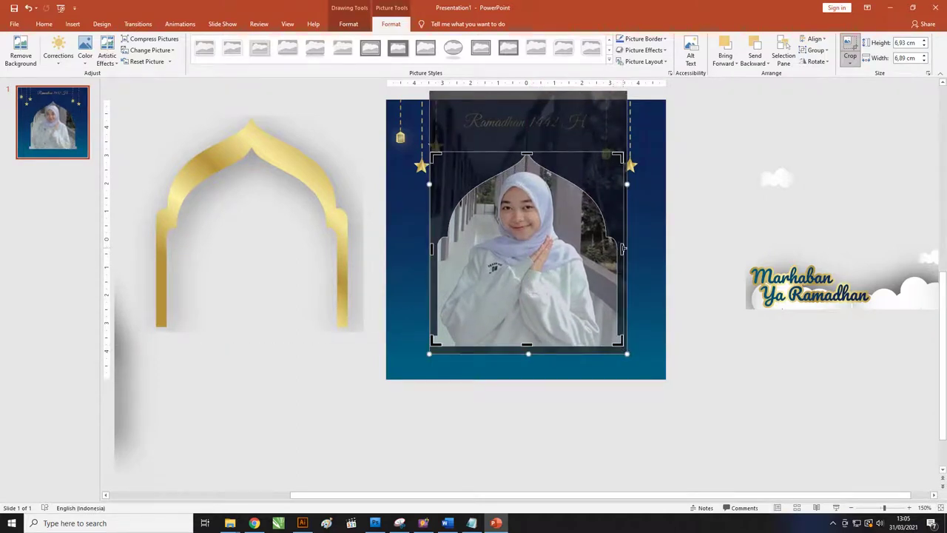
{"action": "left_click_drag", "start_coordinate": [627, 184], "coordinate": [623, 184]}
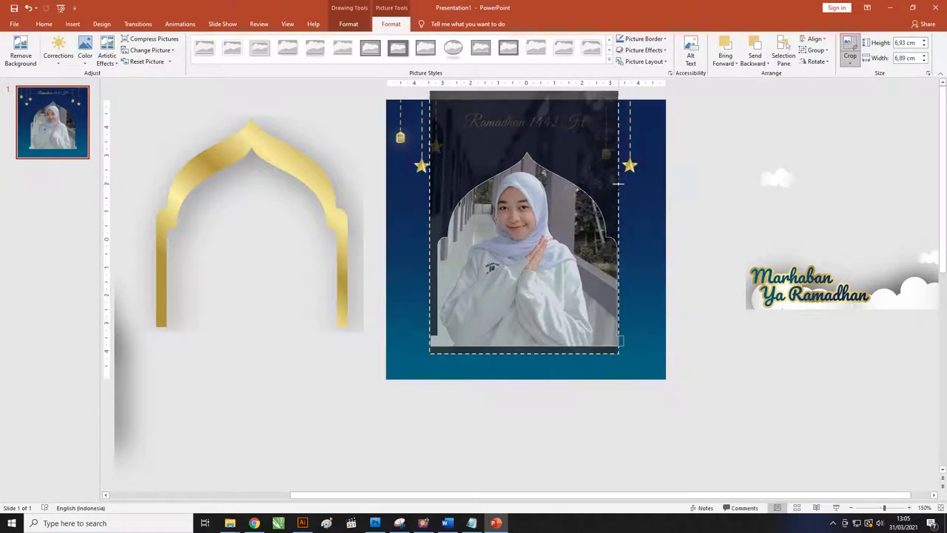
{"action": "left_click", "coordinate": [706, 216]}
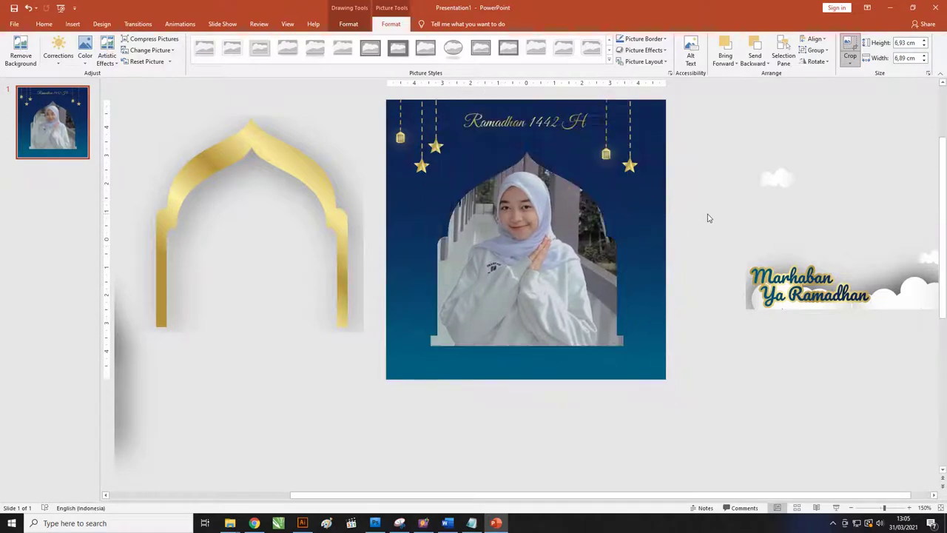
{"action": "left_click", "coordinate": [505, 236]}
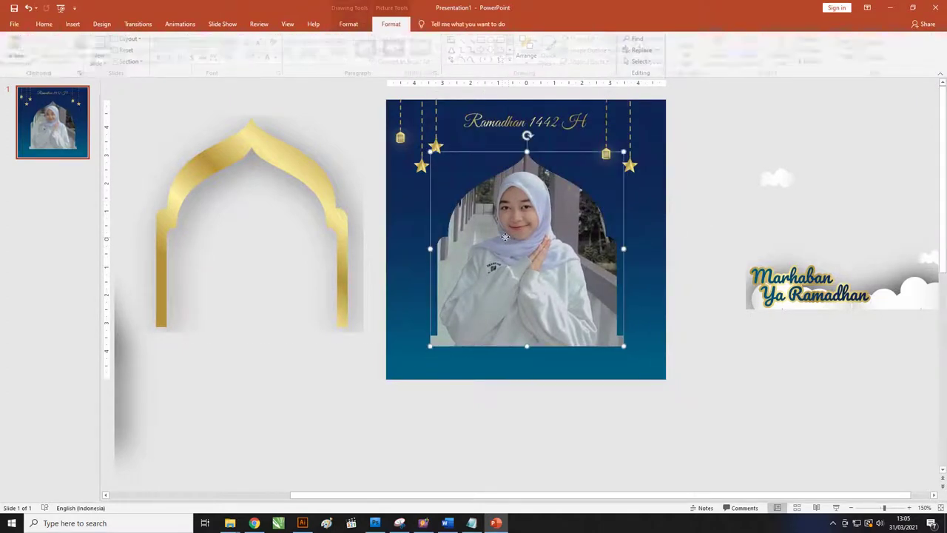
- Re-crop the photo, narrowing its right side, enlarging it and shifting it to centre the woman
{"action": "right_click", "coordinate": [543, 219]}
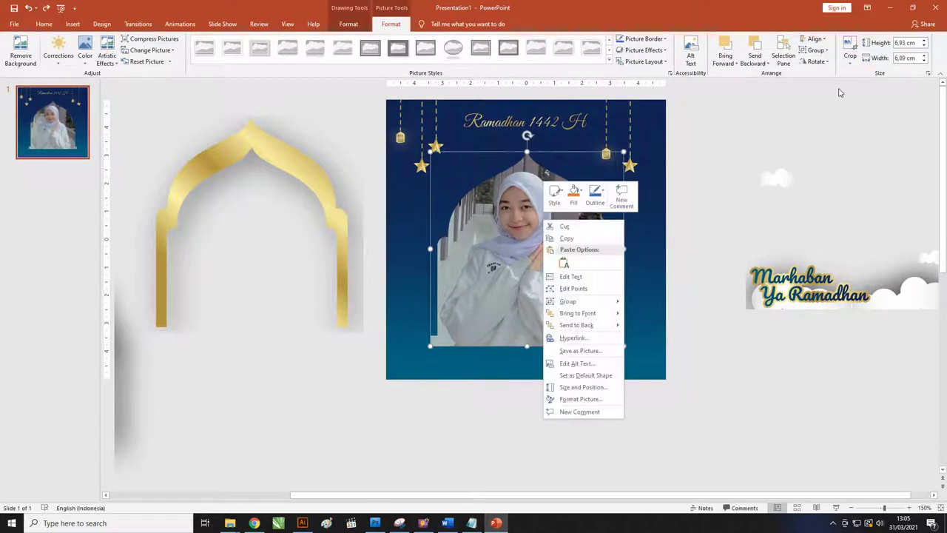
{"action": "left_click", "coordinate": [850, 49]}
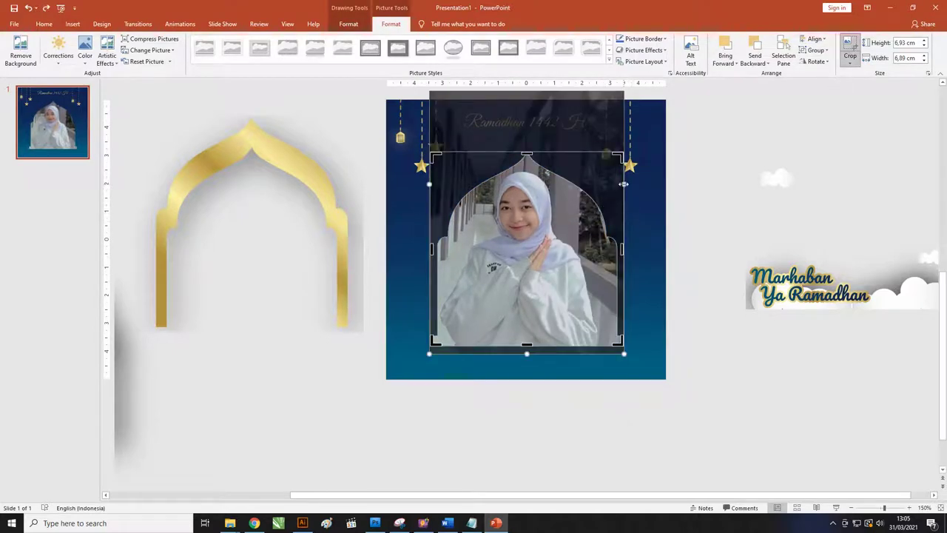
{"action": "left_click_drag", "start_coordinate": [624, 183], "coordinate": [610, 184]}
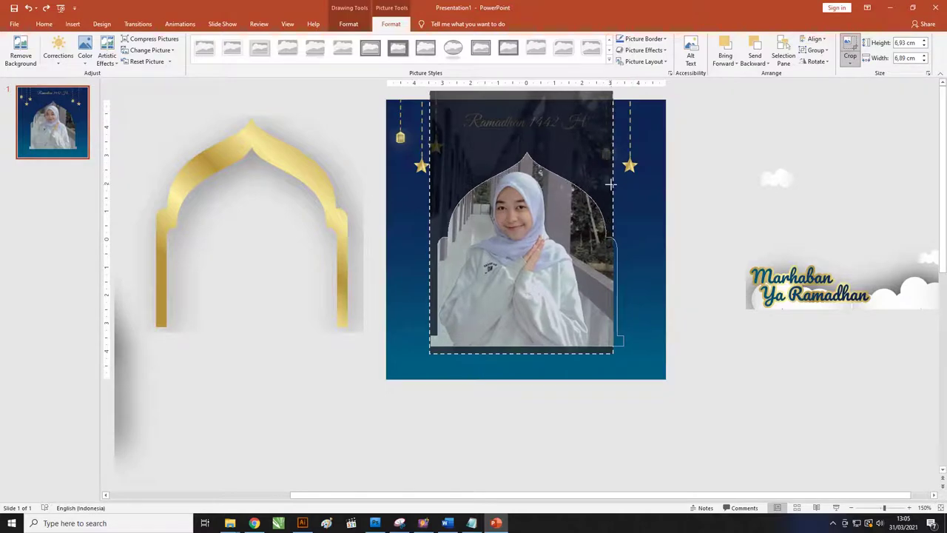
{"action": "left_click_drag", "start_coordinate": [612, 358], "coordinate": [623, 372]}
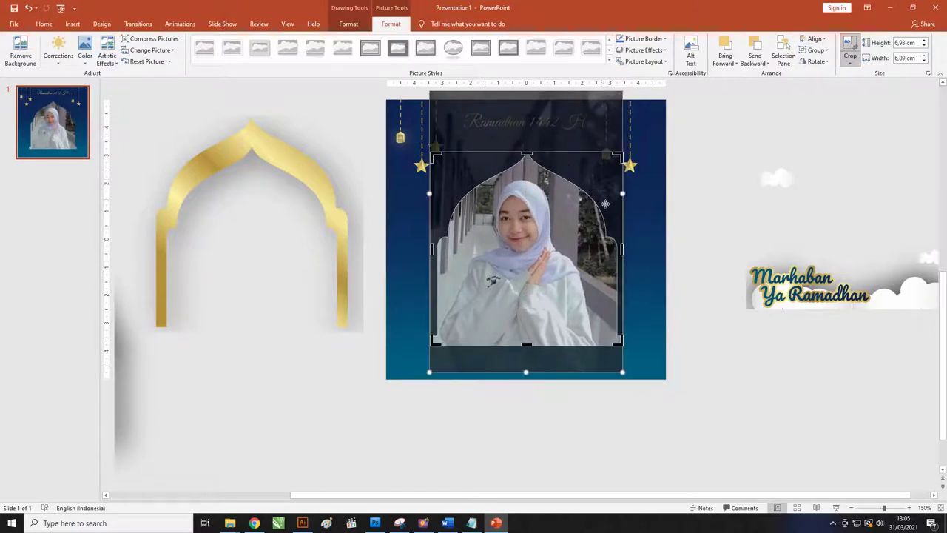
{"action": "left_click_drag", "start_coordinate": [537, 282], "coordinate": [533, 280]}
{"action": "scroll", "coordinate": [533, 280], "scroll_direction": "down", "scroll_amount": 2, "text": "ctrl"}
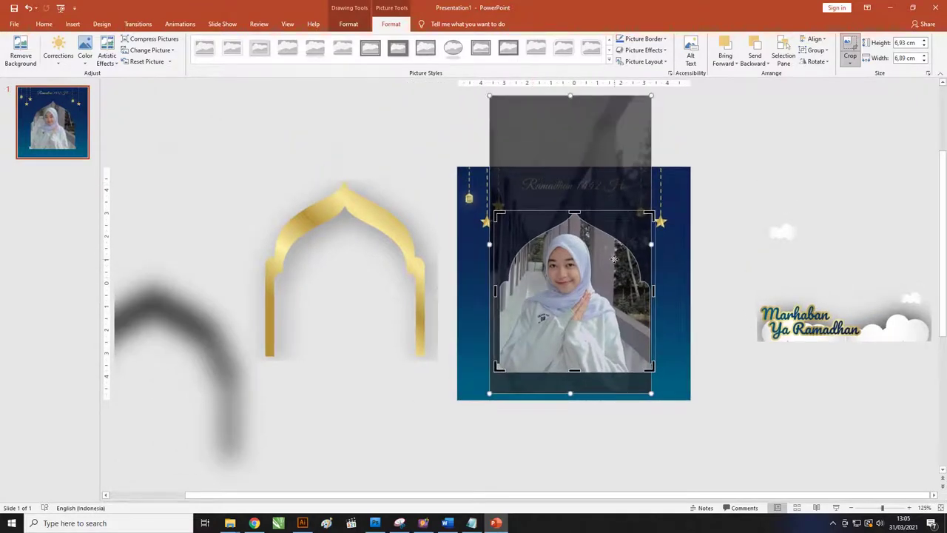
{"action": "left_click_drag", "start_coordinate": [573, 224], "coordinate": [599, 264]}
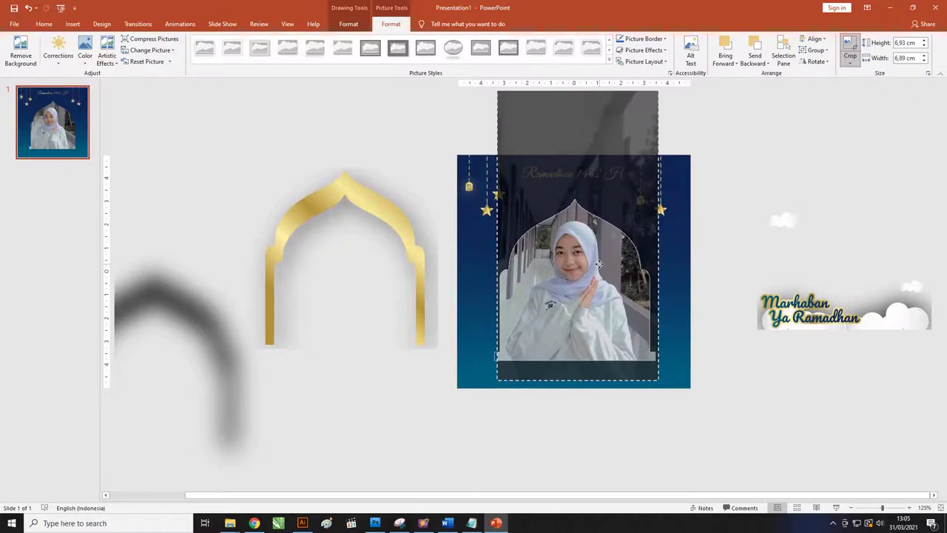
{"action": "left_click", "coordinate": [736, 233]}
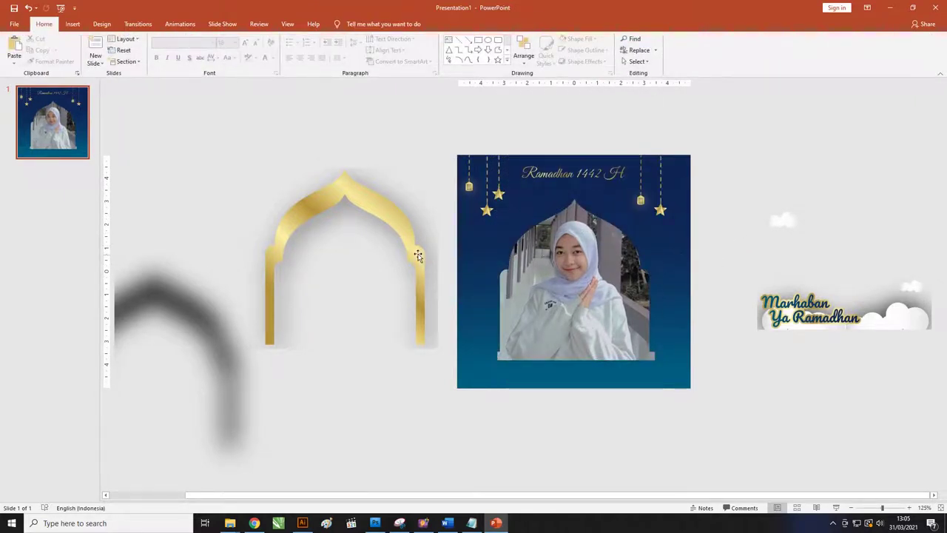
{"action": "left_click_drag", "start_coordinate": [417, 254], "coordinate": [400, 243]}
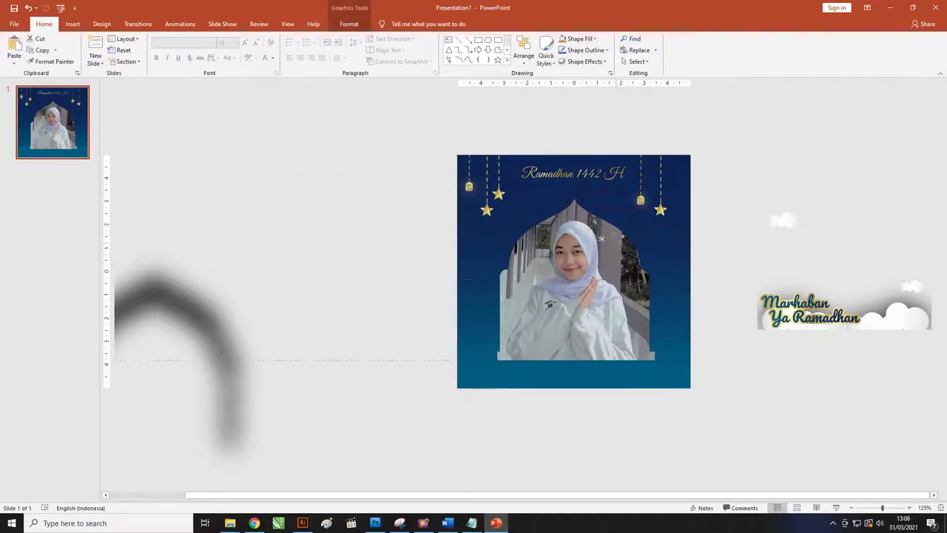
- Bring the gold arch to the front and drag it over the photo to frame the portrait
{"action": "right_click", "coordinate": [384, 222]}
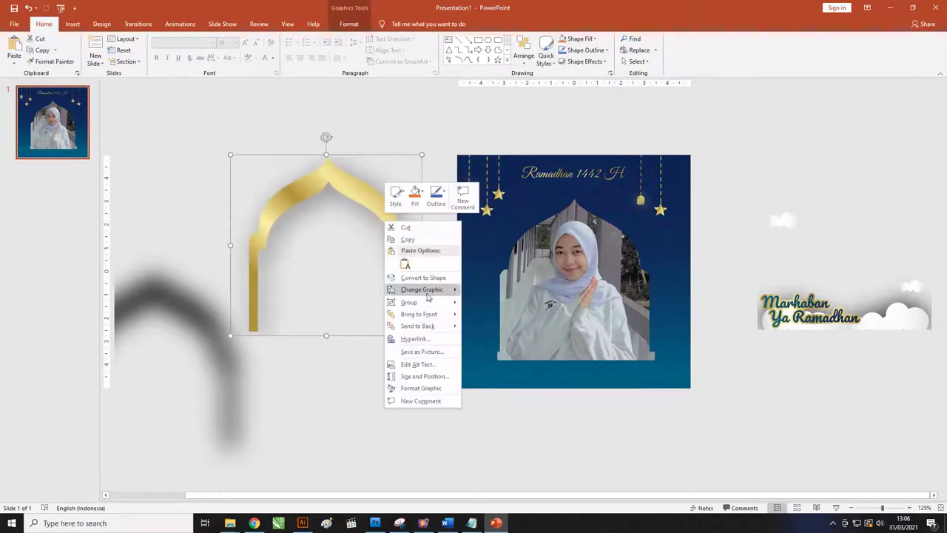
{"action": "left_click", "coordinate": [424, 318]}
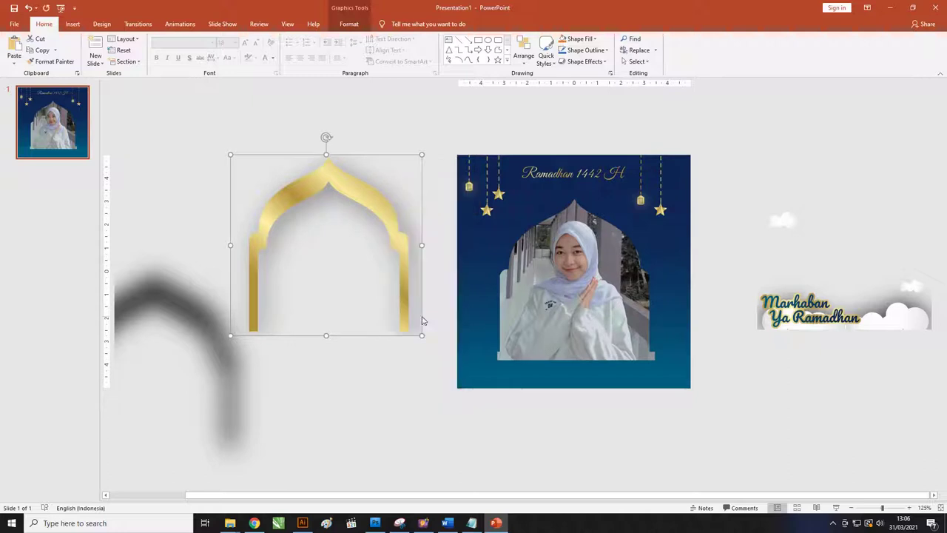
{"action": "left_click_drag", "start_coordinate": [384, 214], "coordinate": [627, 240]}
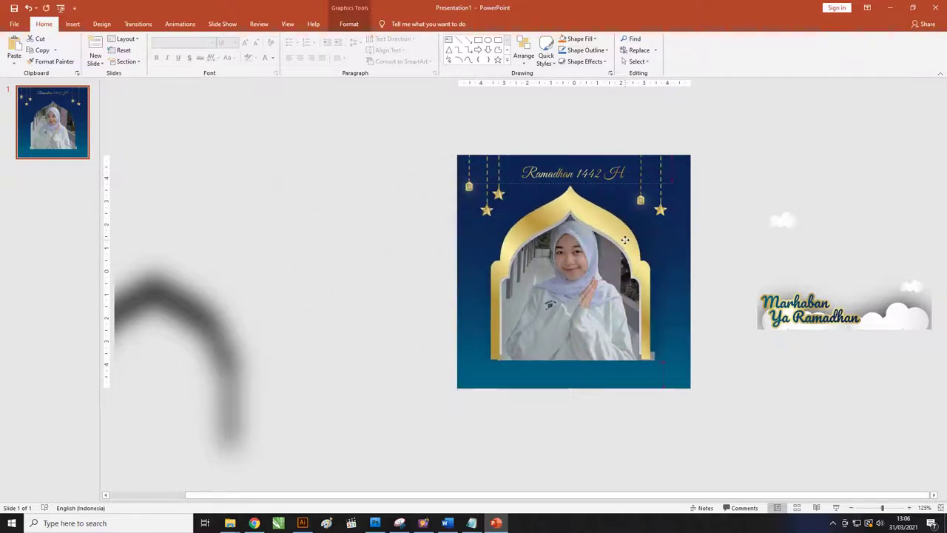
{"action": "left_click", "coordinate": [714, 353]}
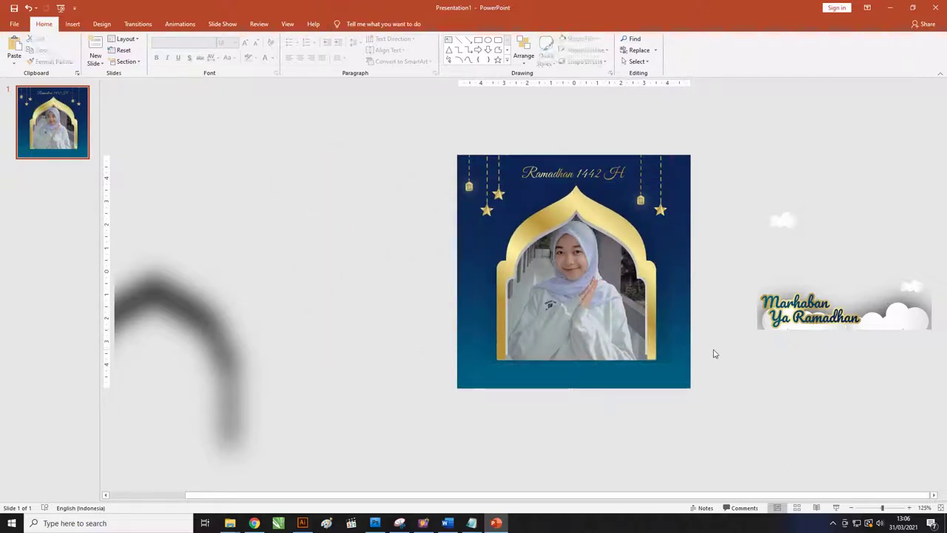
- Nudge the gold arch slightly downward over the photo
{"action": "left_click", "coordinate": [628, 248]}
{"action": "left_click_drag", "start_coordinate": [628, 248], "coordinate": [627, 250]}
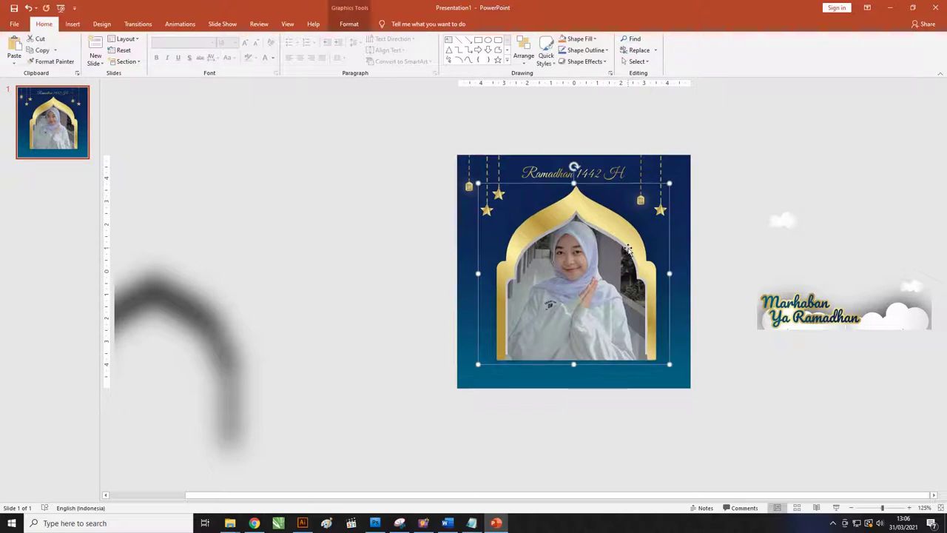
{"action": "left_click", "coordinate": [763, 347]}
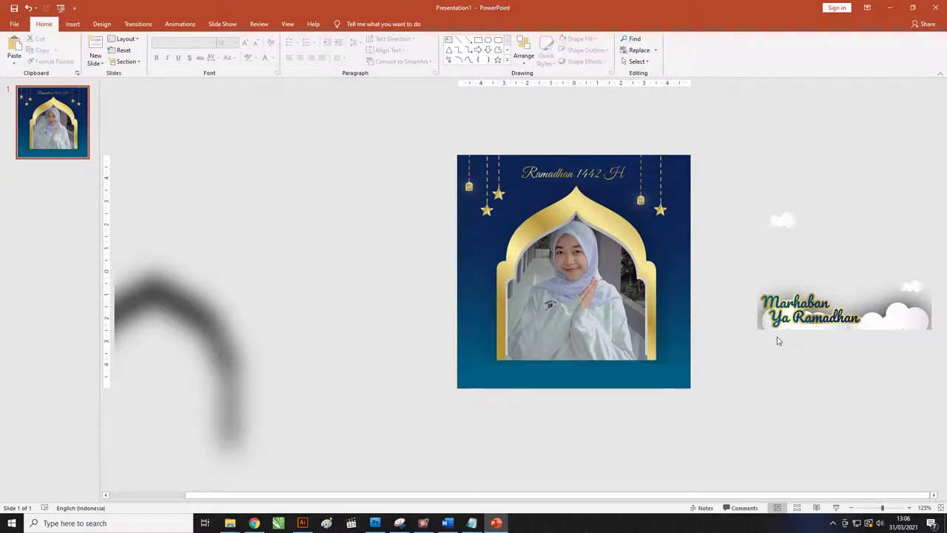
- Move the Marhaban Ya Ramadhan graphic onto the slide and bring it to the front
{"action": "left_click_drag", "start_coordinate": [780, 318], "coordinate": [527, 342]}
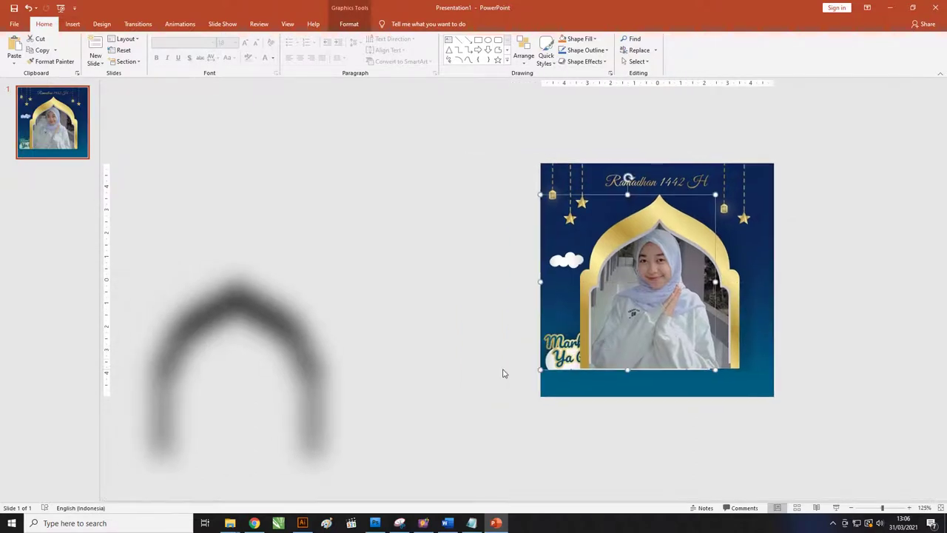
{"action": "right_click", "coordinate": [564, 353]}
{"action": "left_click", "coordinate": [551, 348]}
{"action": "right_click", "coordinate": [549, 346]}
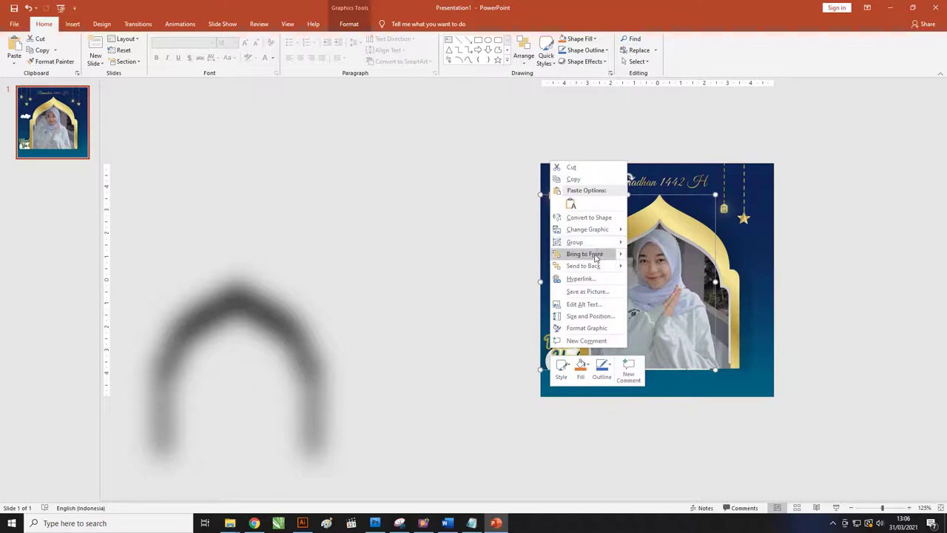
{"action": "left_click", "coordinate": [598, 256]}
- Enlarge the Marhaban overlay to span the slide, then move it off to the left
{"action": "left_click_drag", "start_coordinate": [716, 371], "coordinate": [744, 383]}
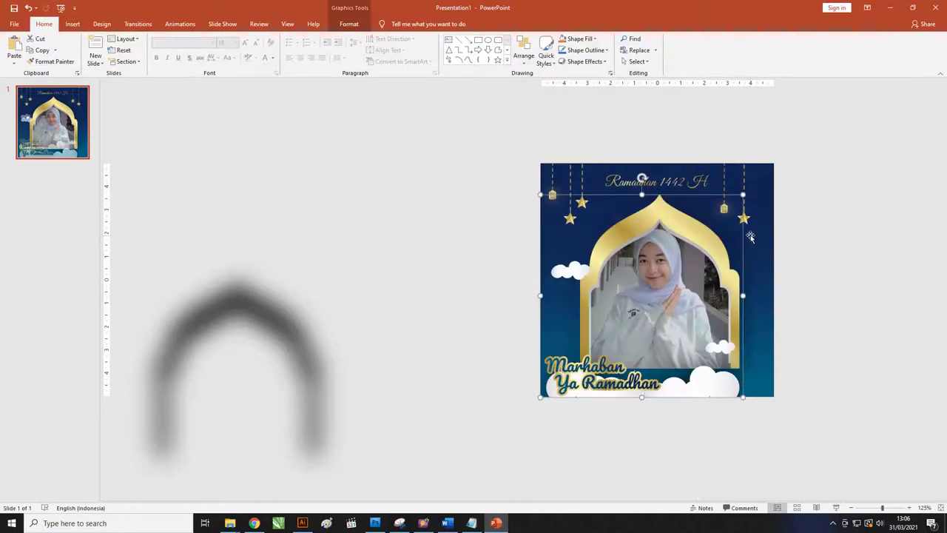
{"action": "left_click_drag", "start_coordinate": [743, 194], "coordinate": [770, 161]}
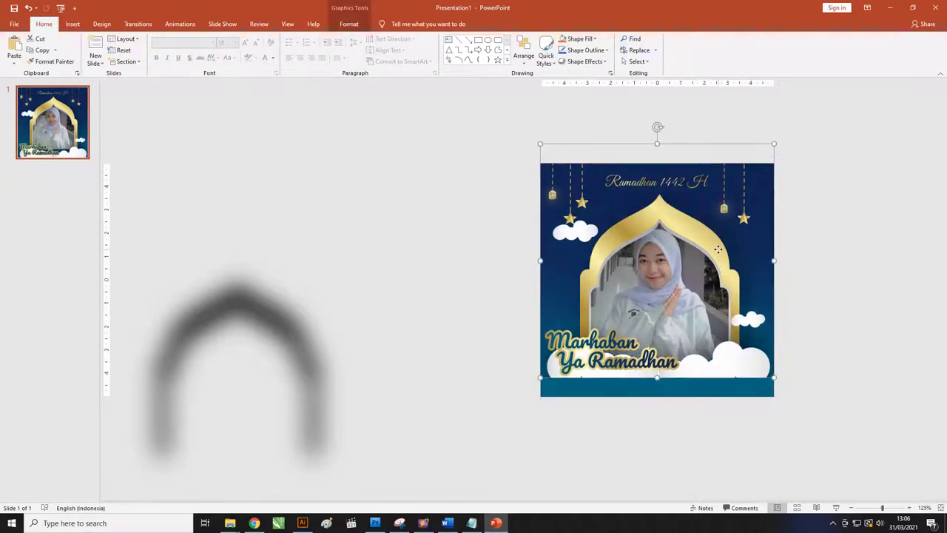
{"action": "left_click", "coordinate": [812, 278]}
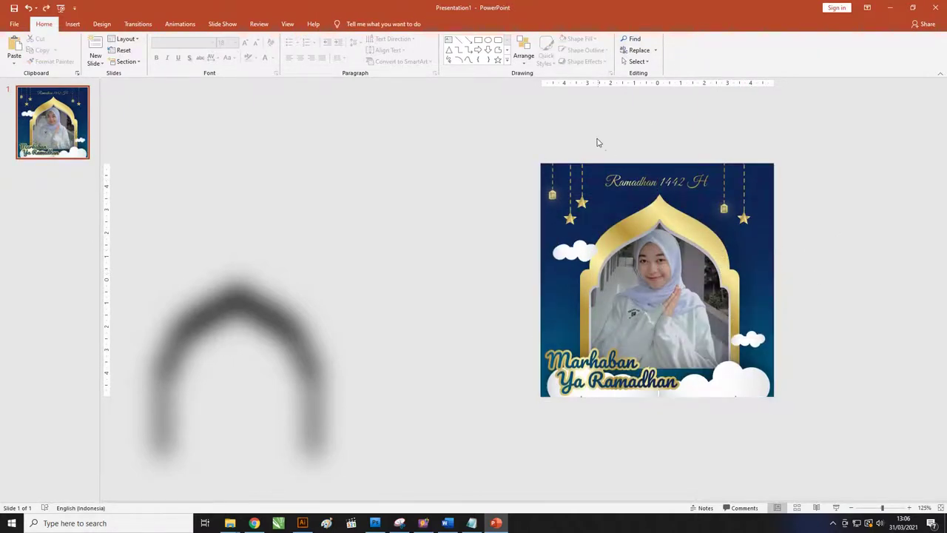
{"action": "left_click", "coordinate": [721, 264]}
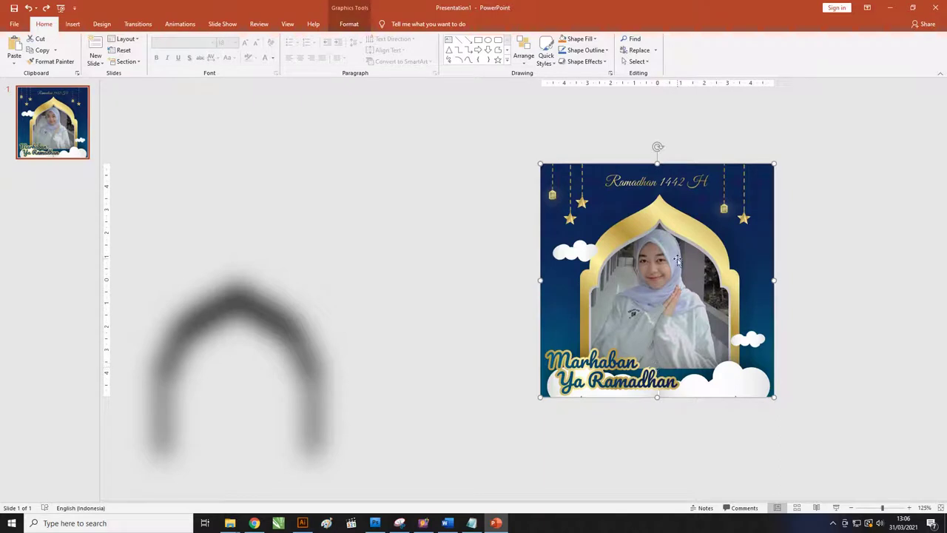
{"action": "left_click_drag", "start_coordinate": [746, 387], "coordinate": [517, 388]}
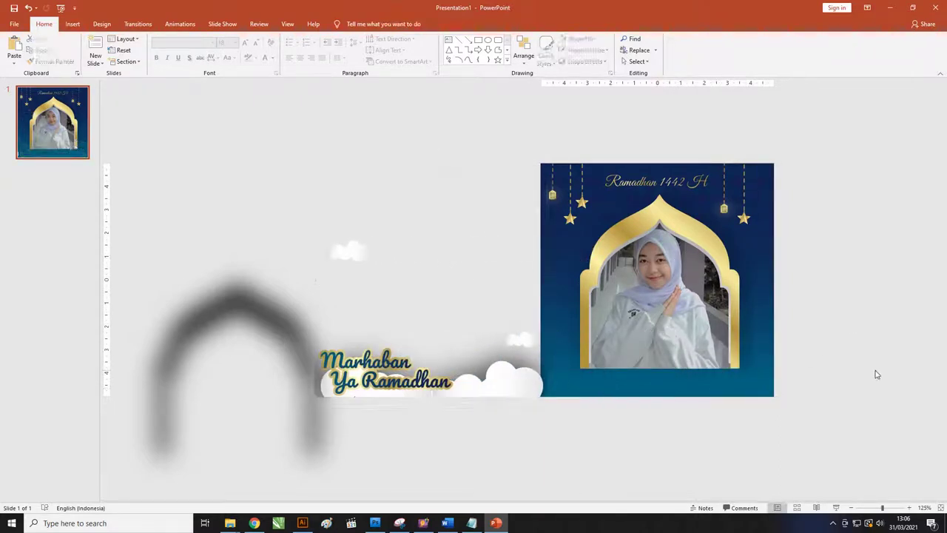
- Select the arch and photo together, enlarge them, and align their centres
{"action": "left_click_drag", "start_coordinate": [851, 413], "coordinate": [556, 188]}
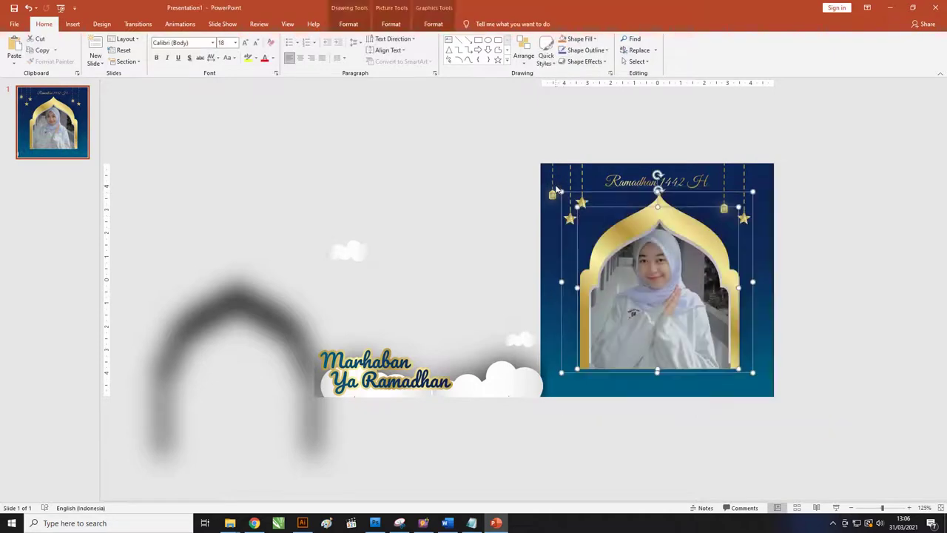
{"action": "left_click_drag", "start_coordinate": [562, 373], "coordinate": [540, 392]}
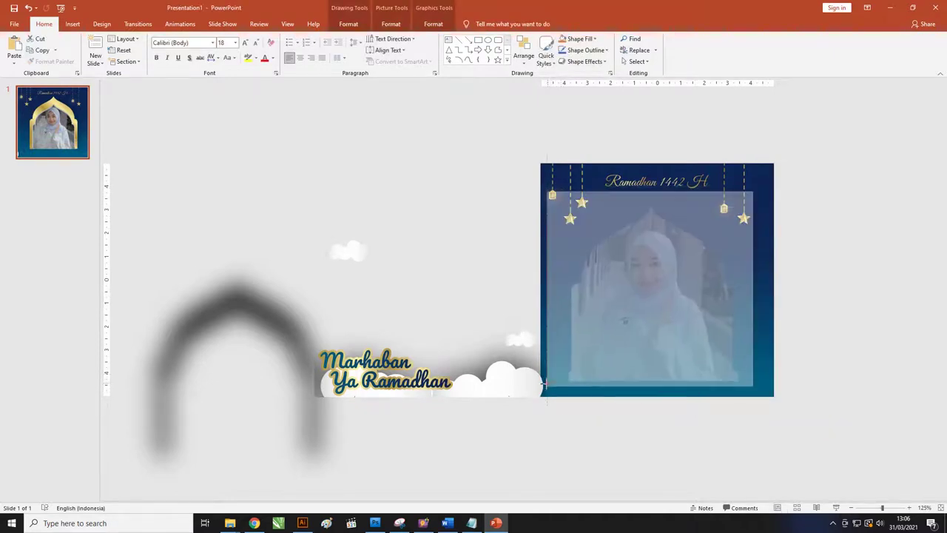
{"action": "left_click_drag", "start_coordinate": [748, 397], "coordinate": [758, 390]}
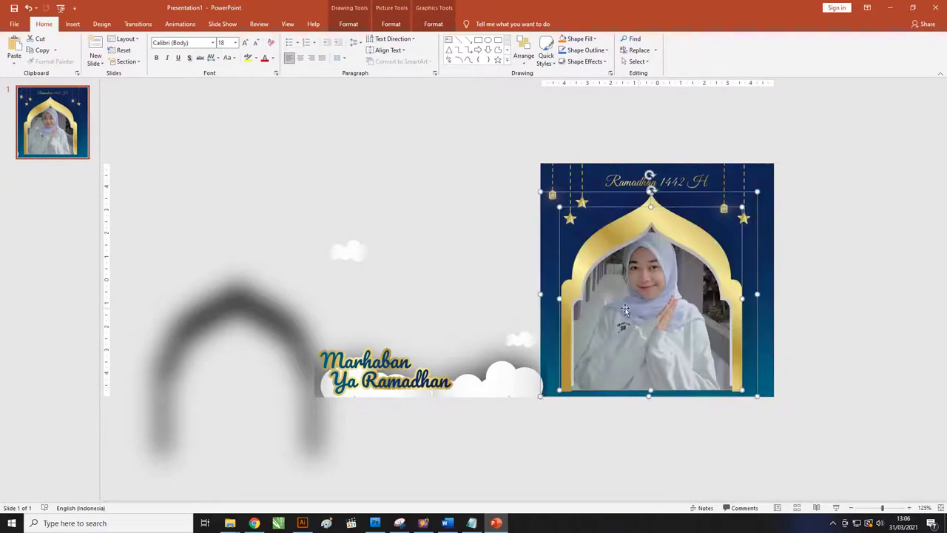
{"action": "left_click", "coordinate": [424, 24]}
{"action": "left_click", "coordinate": [464, 56]}
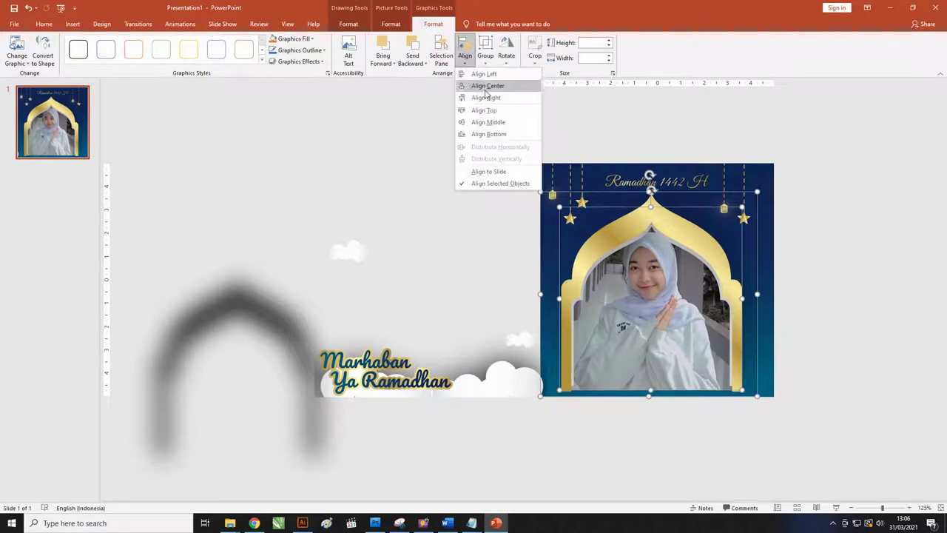
{"action": "left_click", "coordinate": [486, 87]}
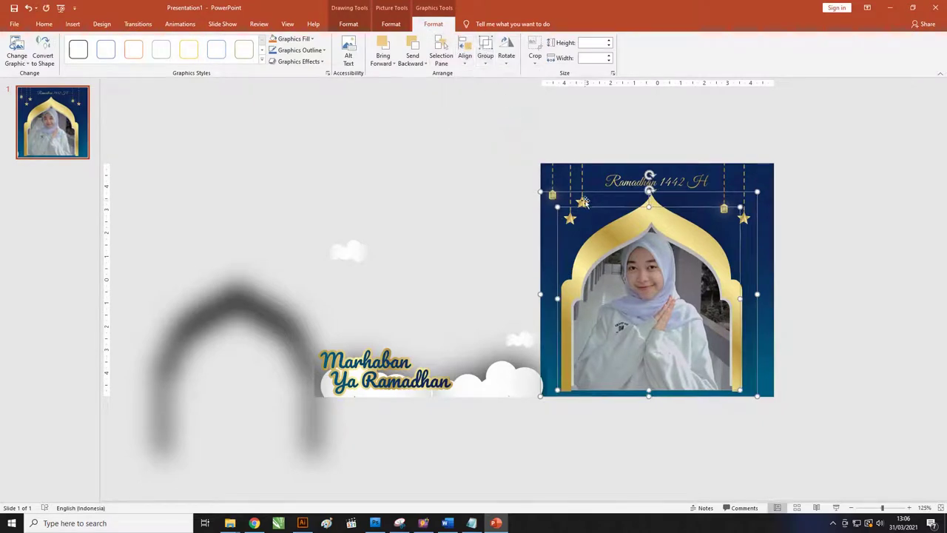
- Group the arch and photo, then centre the group vertically and horizontally on the slide
{"action": "right_click", "coordinate": [652, 238]}
{"action": "mouse_move", "coordinate": [696, 294]}
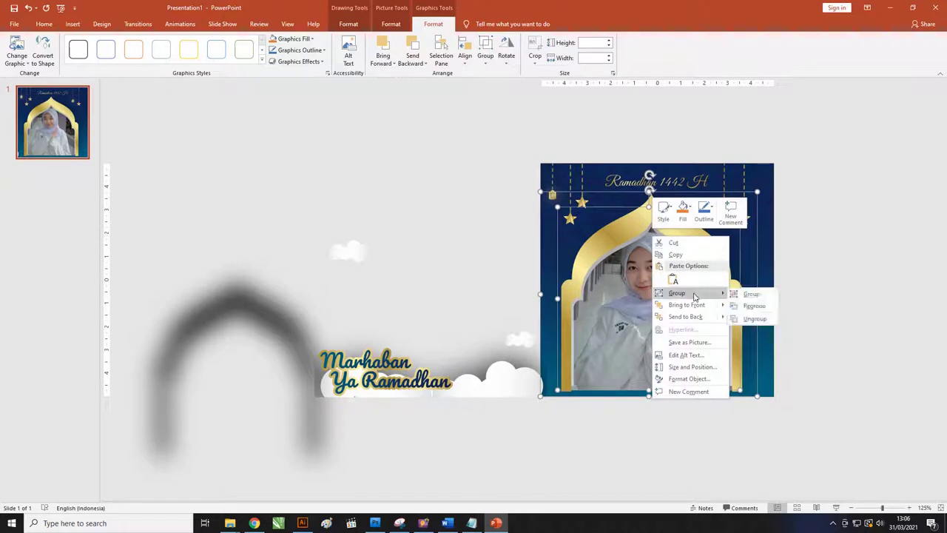
{"action": "left_click", "coordinate": [750, 318]}
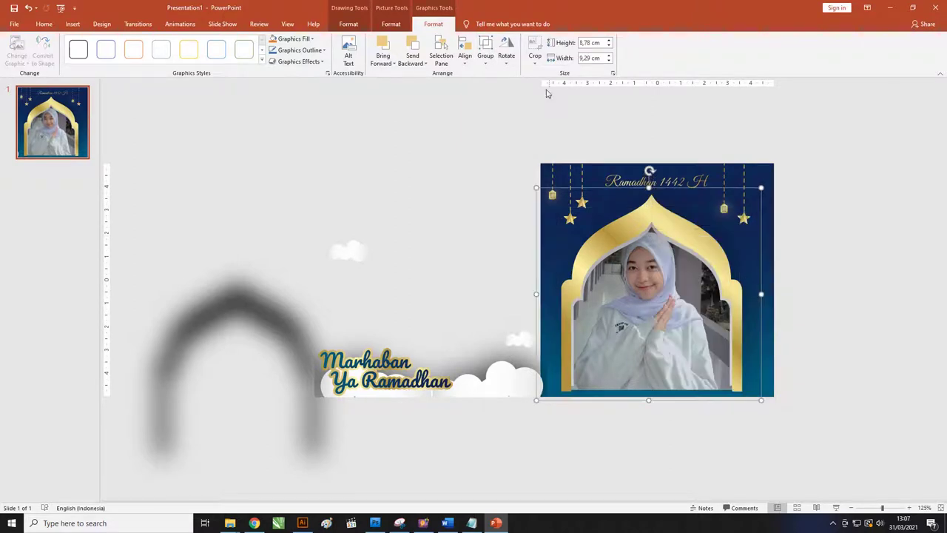
{"action": "left_click", "coordinate": [465, 57]}
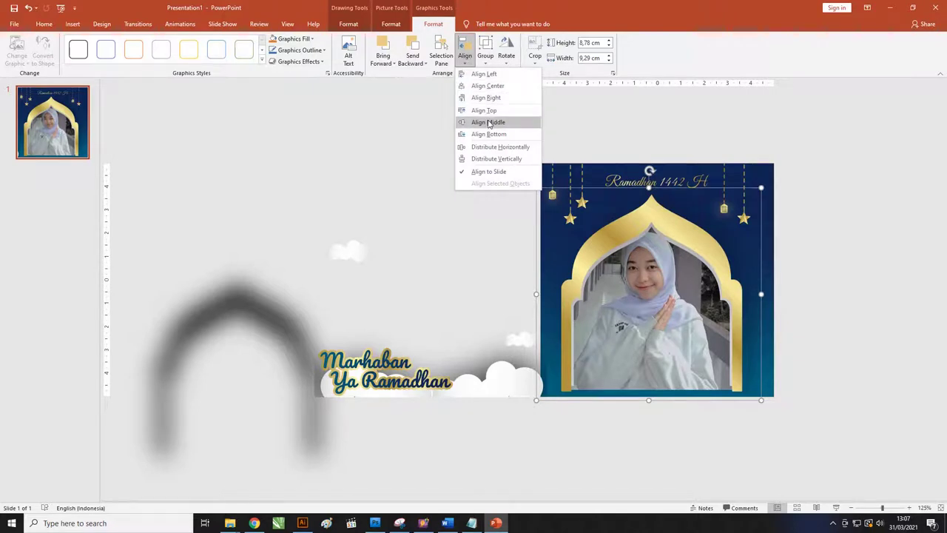
{"action": "left_click", "coordinate": [488, 122]}
{"action": "left_click", "coordinate": [464, 55]}
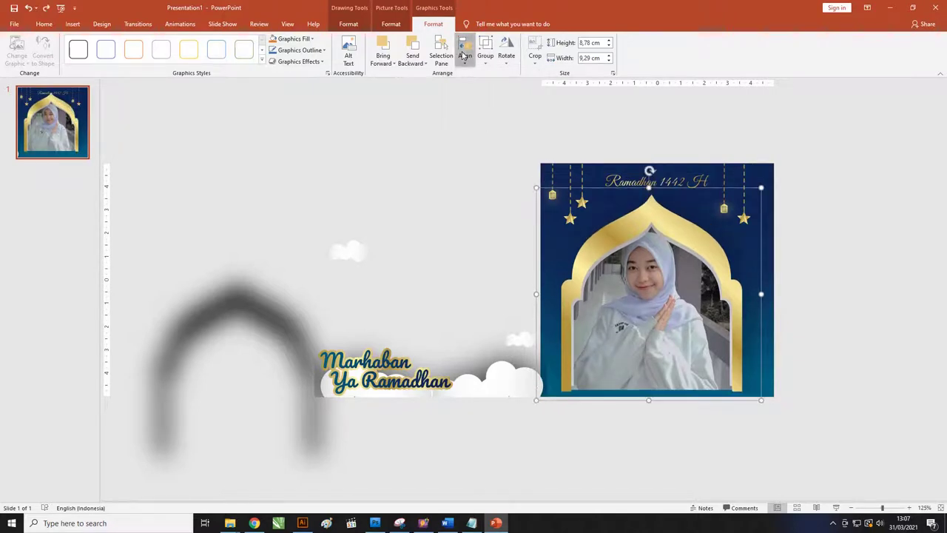
{"action": "left_click", "coordinate": [478, 87]}
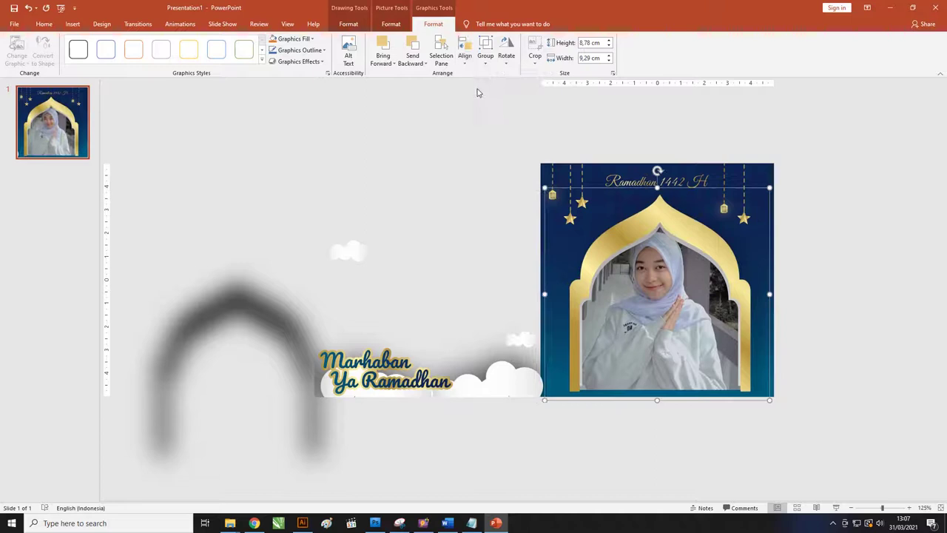
{"action": "left_click", "coordinate": [920, 327]}
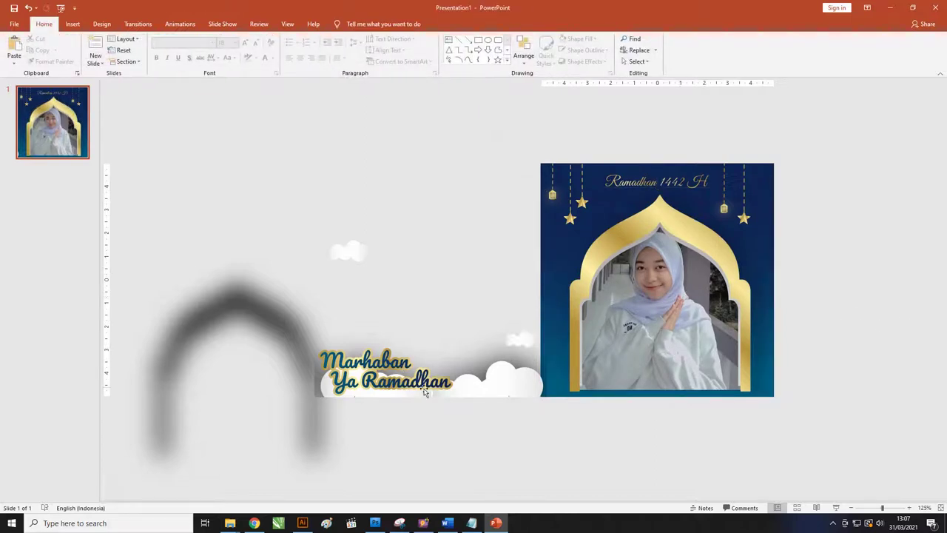
- Try the Marhaban overlay on the design, then move it back off to the left
{"action": "left_click_drag", "start_coordinate": [426, 392], "coordinate": [648, 393]}
{"action": "left_click", "coordinate": [782, 287]}
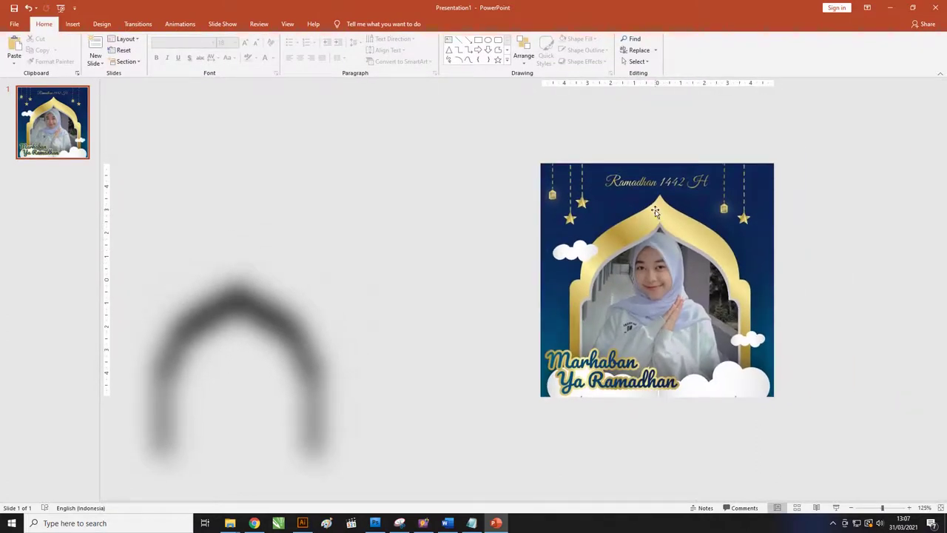
{"action": "left_click", "coordinate": [655, 213]}
{"action": "left_click_drag", "start_coordinate": [738, 372], "coordinate": [497, 380]}
- Drop a copy of the Marhaban overlay across the bottom of the design
{"action": "left_click", "coordinate": [761, 294]}
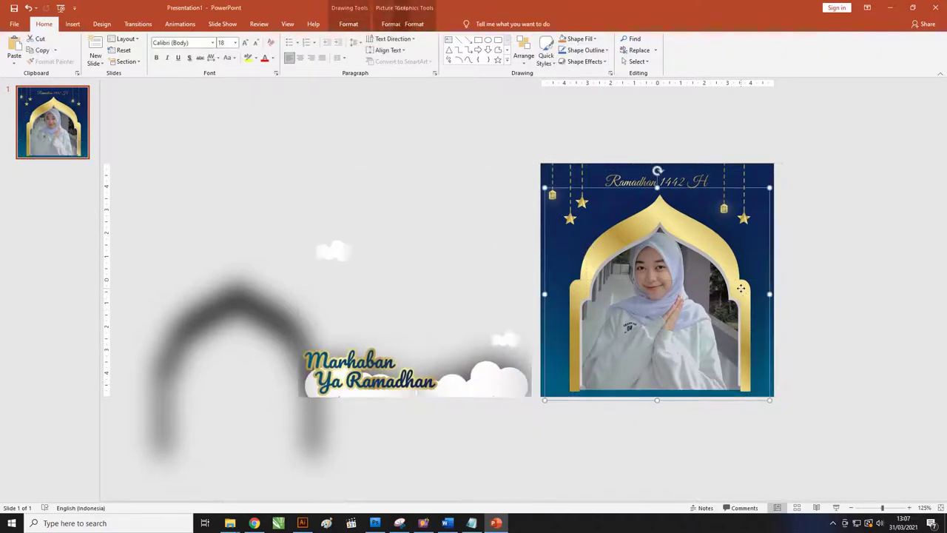
{"action": "key", "text": "alt"}
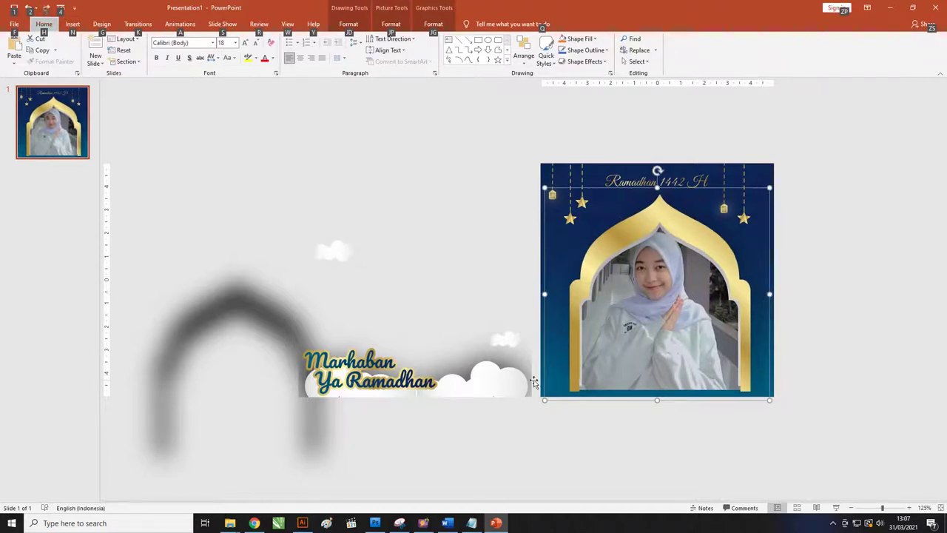
{"action": "left_click", "coordinate": [446, 390]}
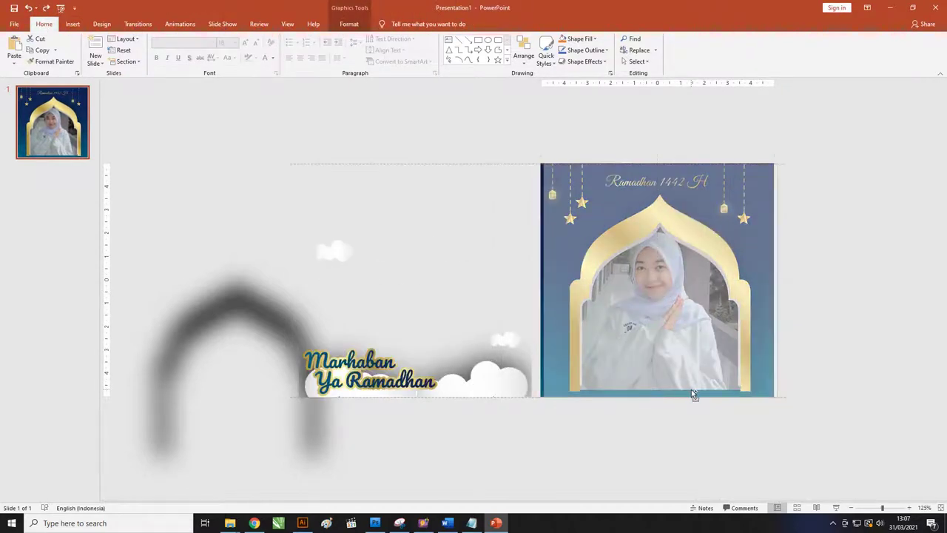
{"action": "left_click_drag", "start_coordinate": [446, 389], "coordinate": [687, 394]}
{"action": "left_click", "coordinate": [855, 319]}
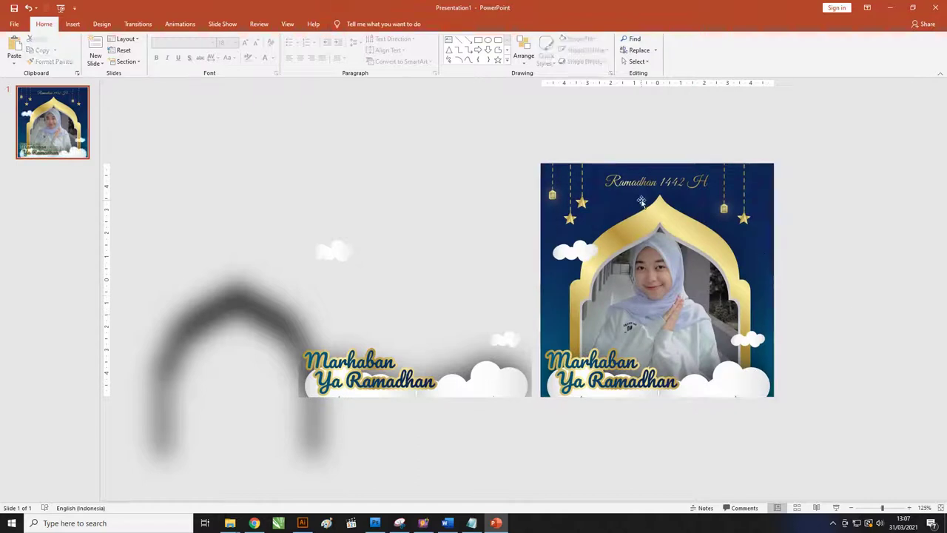
- Delete the leftover overlay and the blurred arch shadow beside the slide
{"action": "scroll", "coordinate": [431, 188], "scroll_direction": "down", "scroll_amount": 3}
{"action": "left_click", "coordinate": [356, 382]}
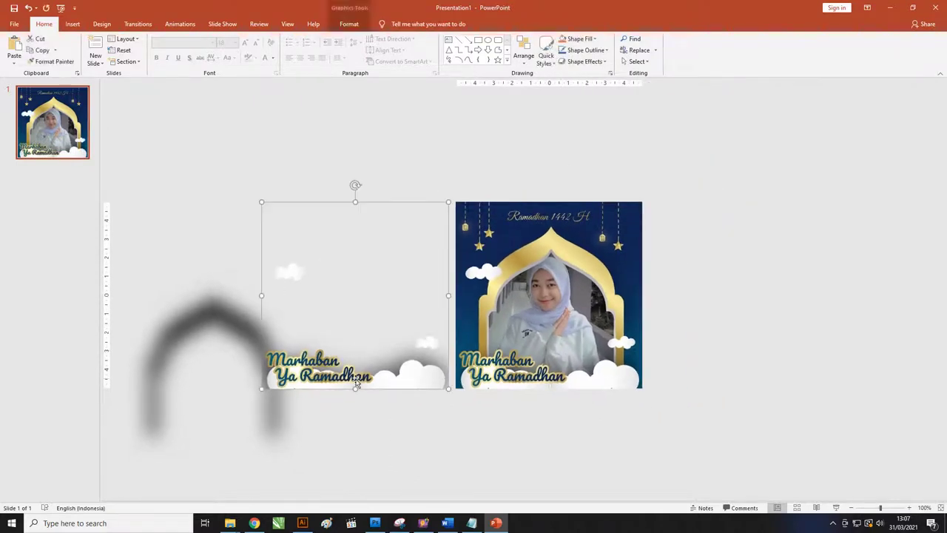
{"action": "key", "text": "Delete"}
{"action": "left_click", "coordinate": [258, 343]}
{"action": "key", "text": "Delete"}
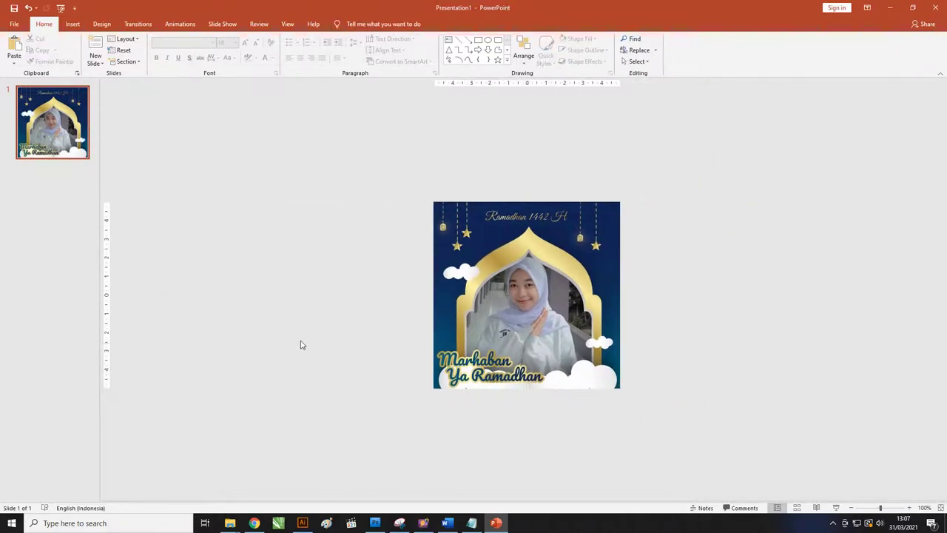
{"action": "left_click", "coordinate": [521, 244]}
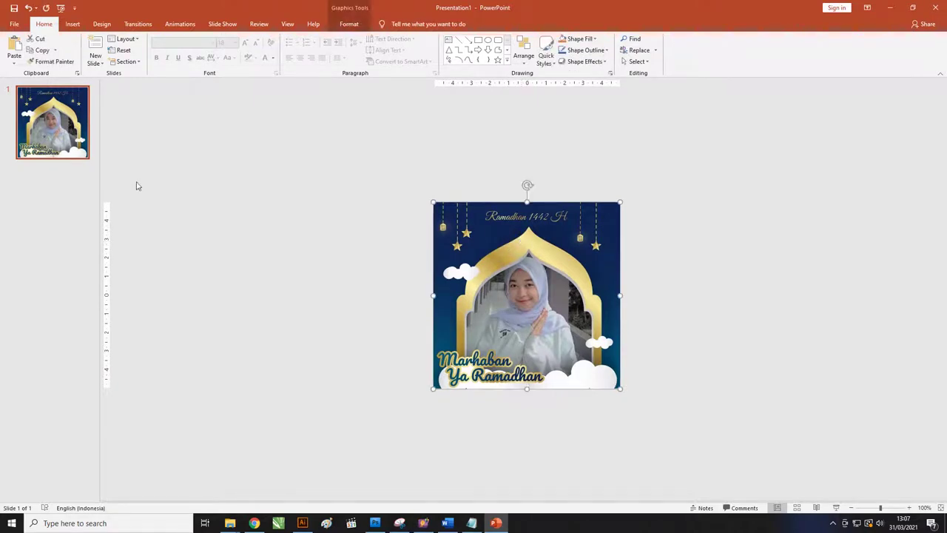
- Duplicate the first twibbon slide with Ctrl+D
{"action": "left_click", "coordinate": [55, 133]}
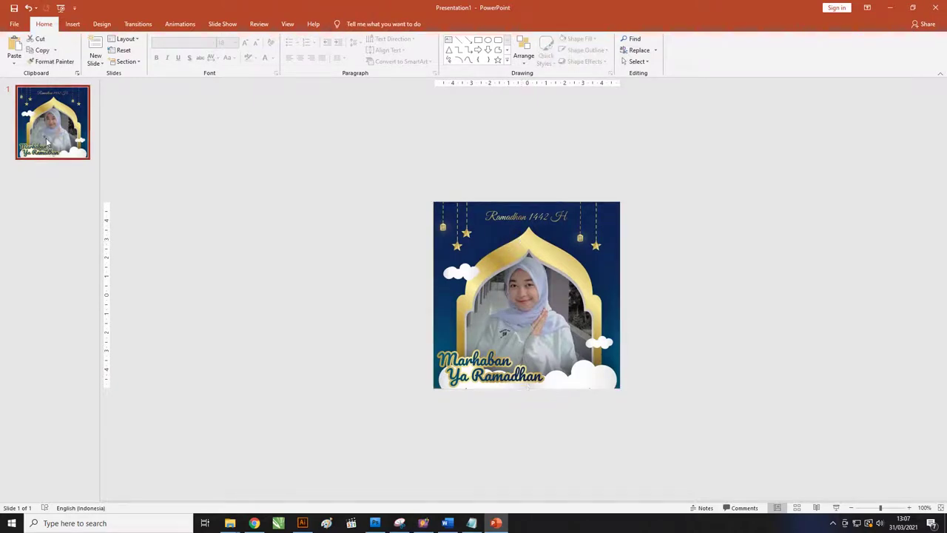
{"action": "key", "text": "ctrl+d"}
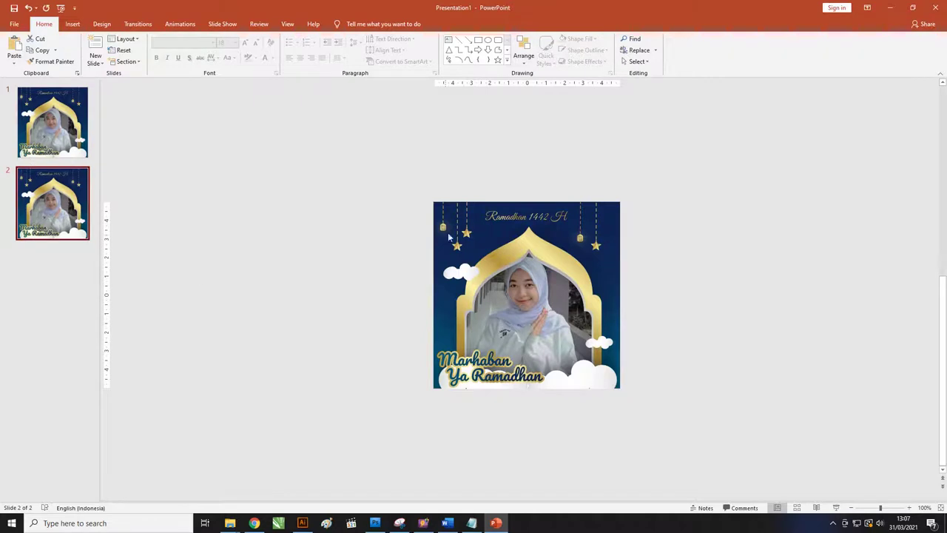
{"action": "left_click", "coordinate": [528, 253]}
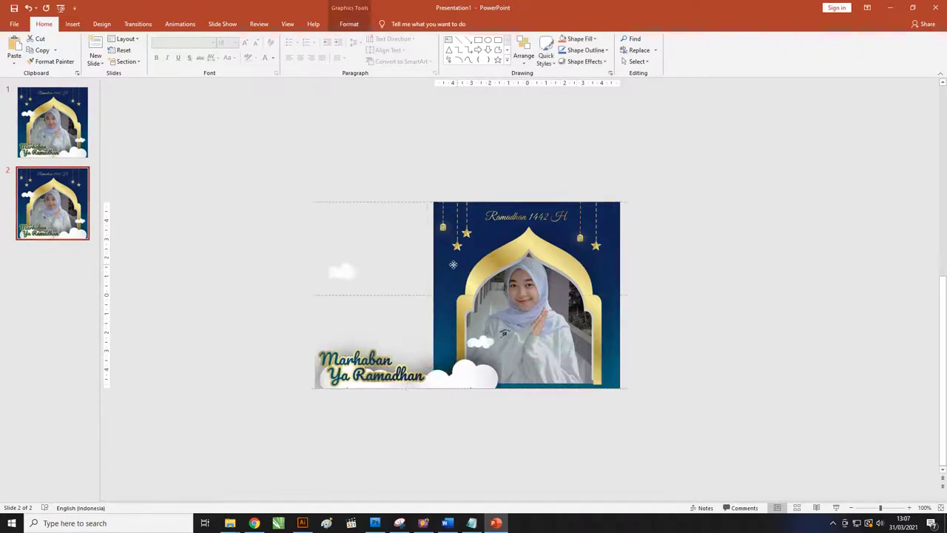
- Move the Marhaban overlay left and the framed photo right, then delete the navy background
{"action": "left_click_drag", "start_coordinate": [577, 266], "coordinate": [315, 266]}
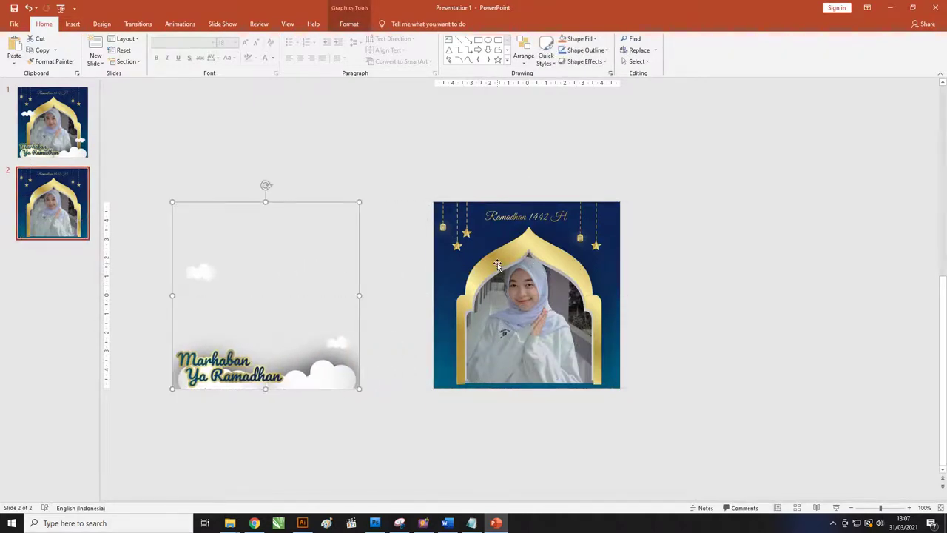
{"action": "left_click_drag", "start_coordinate": [498, 265], "coordinate": [723, 271]}
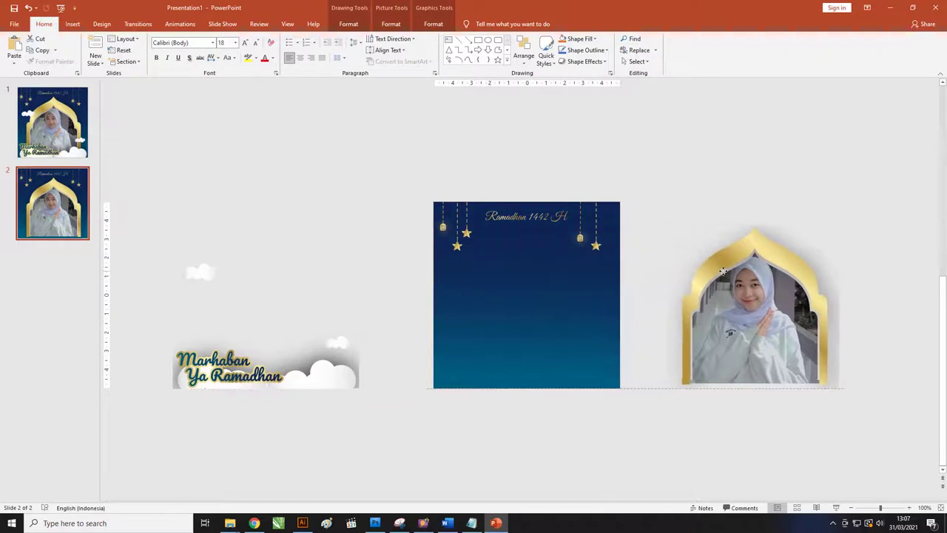
{"action": "left_click", "coordinate": [584, 253]}
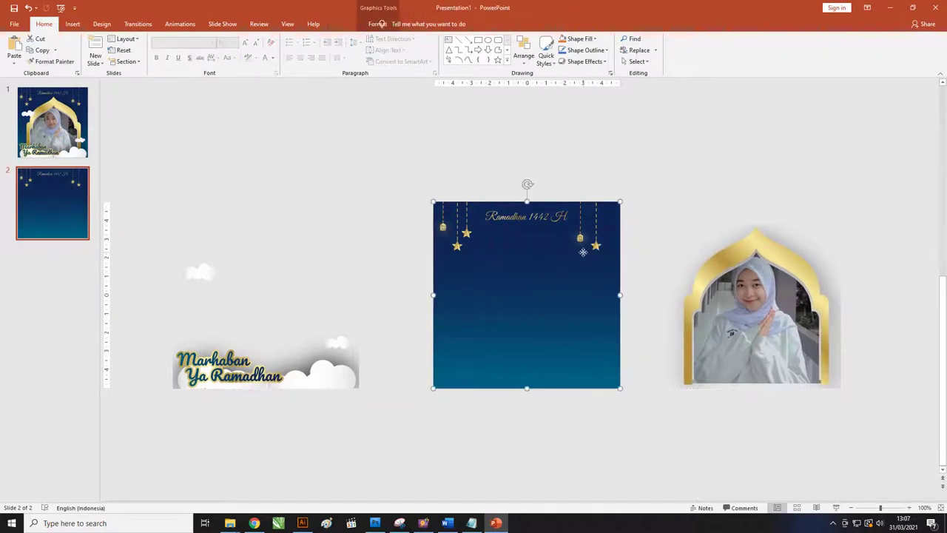
{"action": "key", "text": "Delete"}
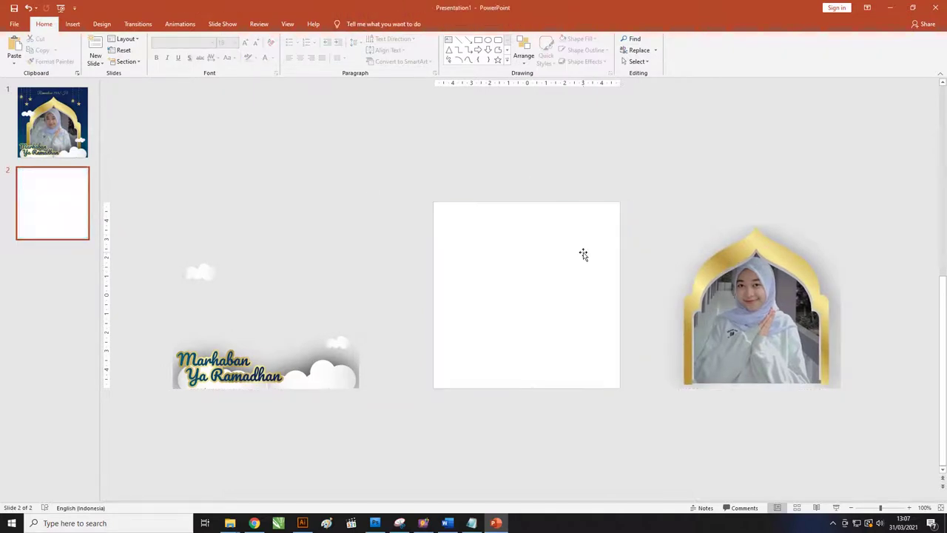
- Insert Frame-02 and Frame-03 from the Twibbon Ramadhan 1 Powerpoint folder
{"action": "left_click", "coordinate": [73, 23]}
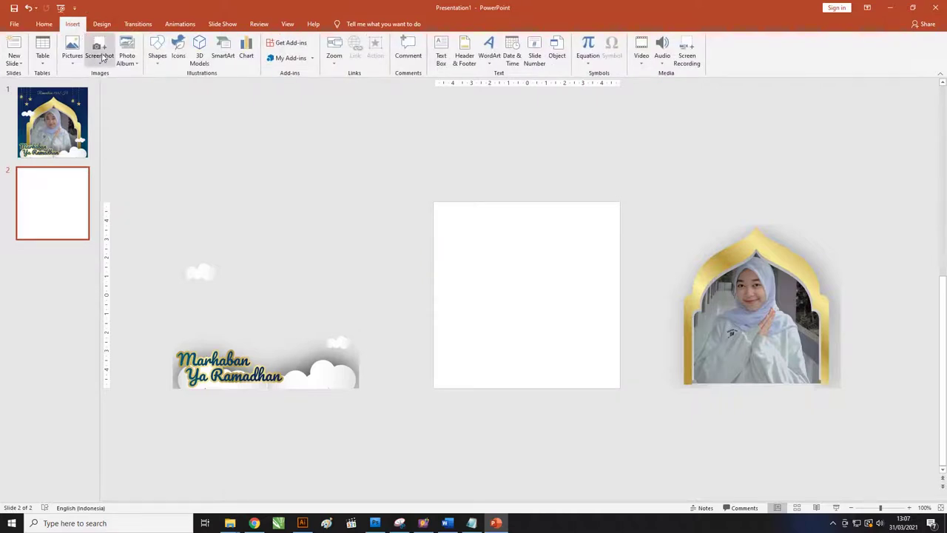
{"action": "left_click", "coordinate": [72, 56]}
{"action": "left_click", "coordinate": [84, 87]}
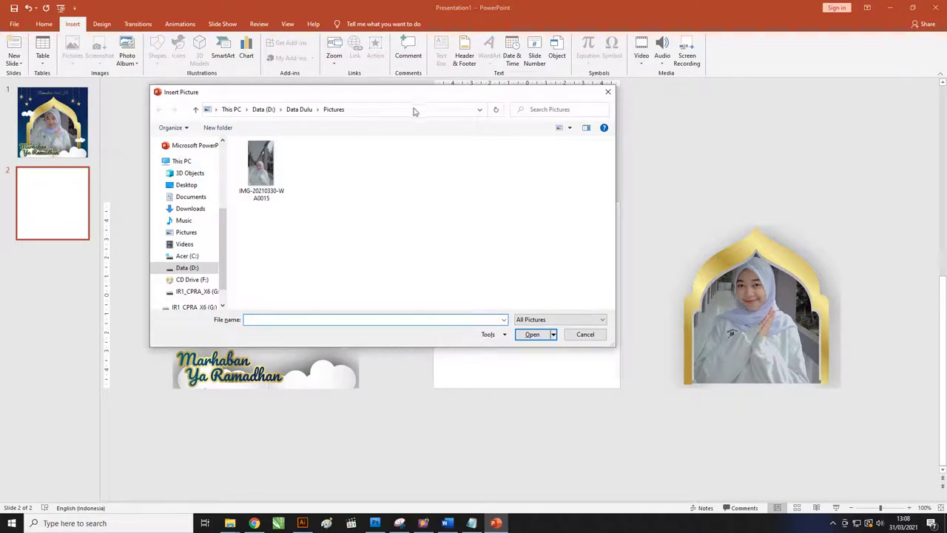
{"action": "left_click", "coordinate": [414, 110]}
{"action": "key", "text": "ctrl+v"}
{"action": "key", "text": "Return"}
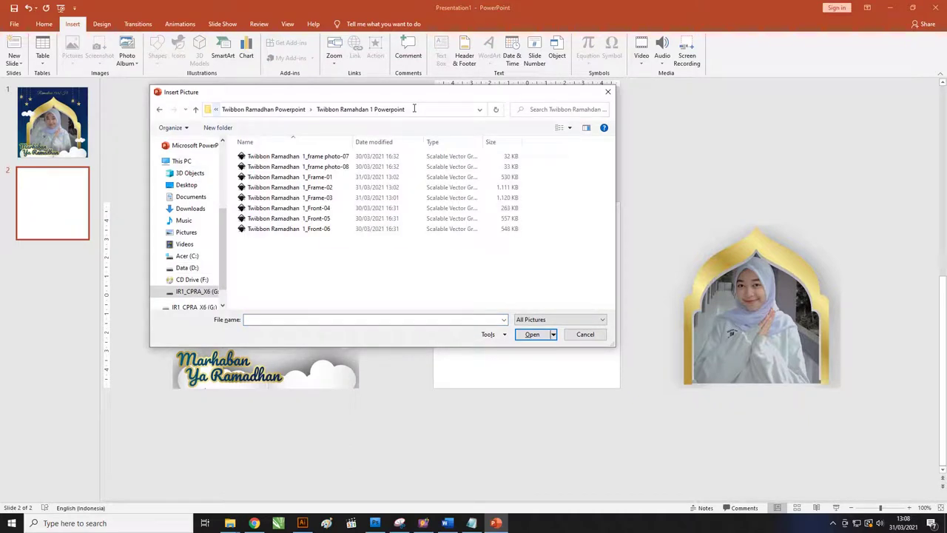
{"action": "left_click", "coordinate": [328, 189]}
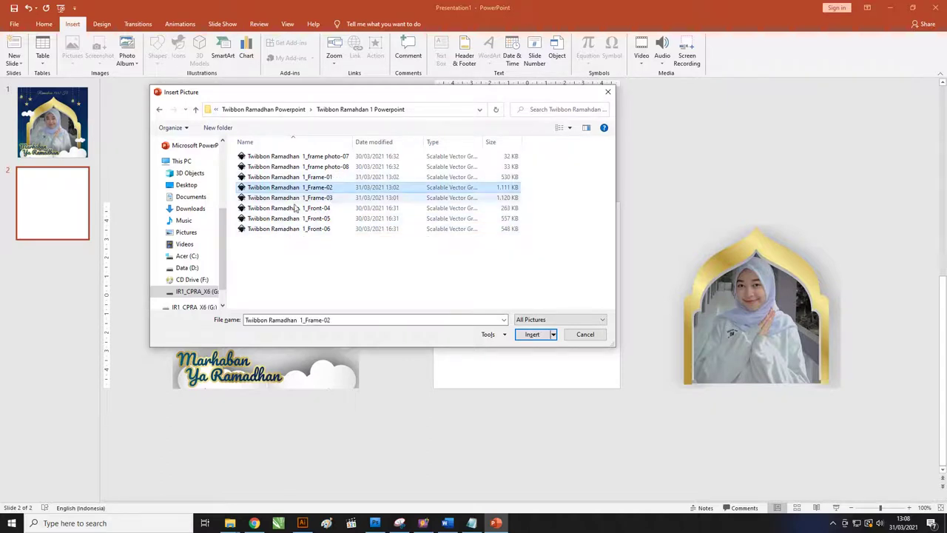
{"action": "left_click", "coordinate": [326, 198], "text": "ctrl"}
{"action": "left_click", "coordinate": [527, 333]}
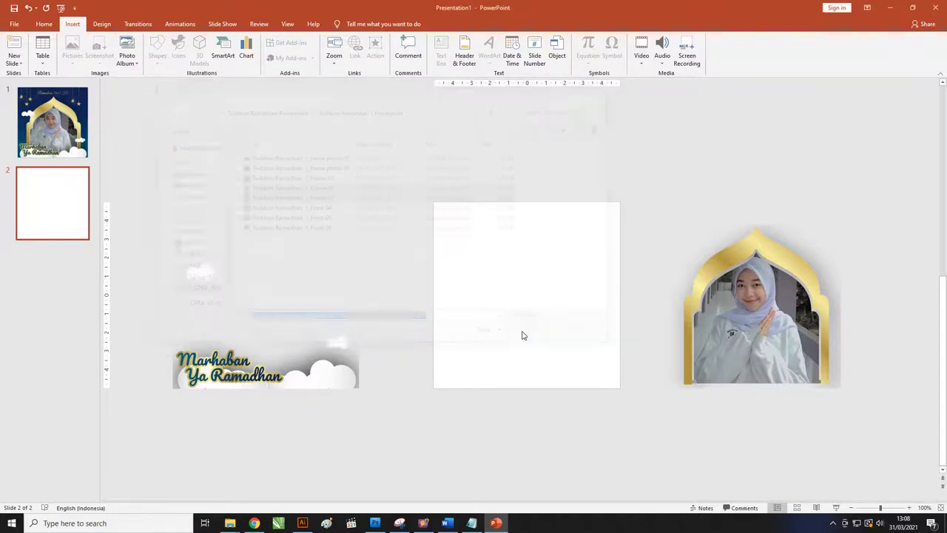
- Move the navy background aside and enlarge the purple one to 10 × 10 cm over the slide
{"action": "left_click", "coordinate": [398, 214]}
{"action": "left_click_drag", "start_coordinate": [533, 267], "coordinate": [344, 229]}
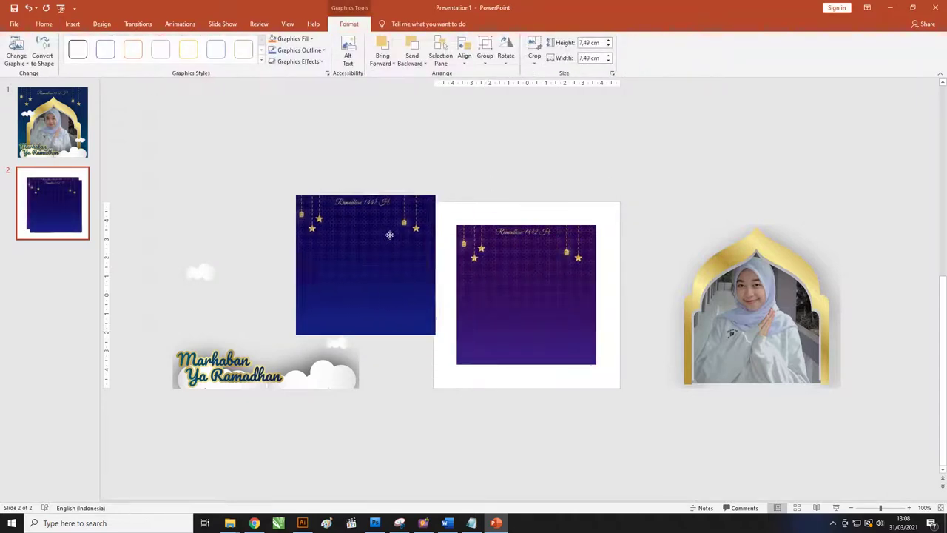
{"action": "left_click_drag", "start_coordinate": [534, 266], "coordinate": [510, 243]}
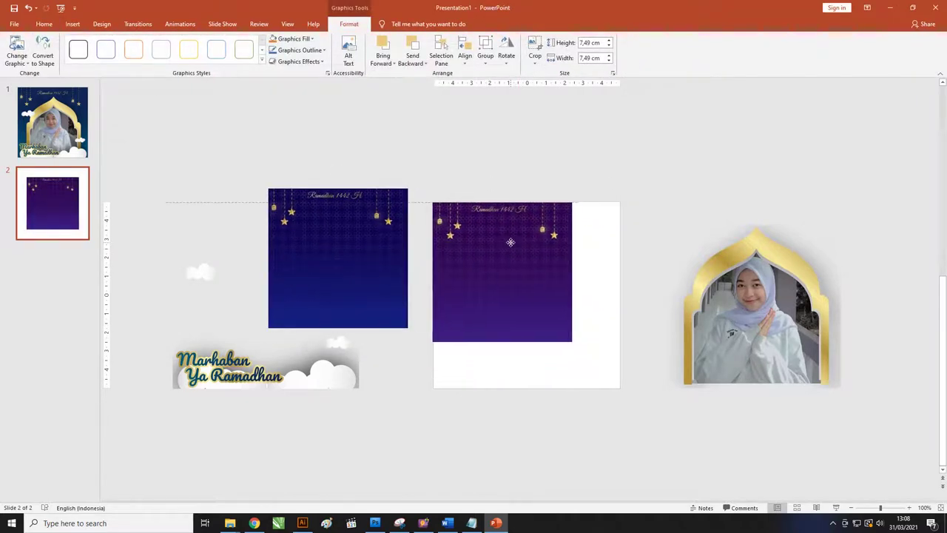
{"action": "left_click_drag", "start_coordinate": [574, 342], "coordinate": [619, 388]}
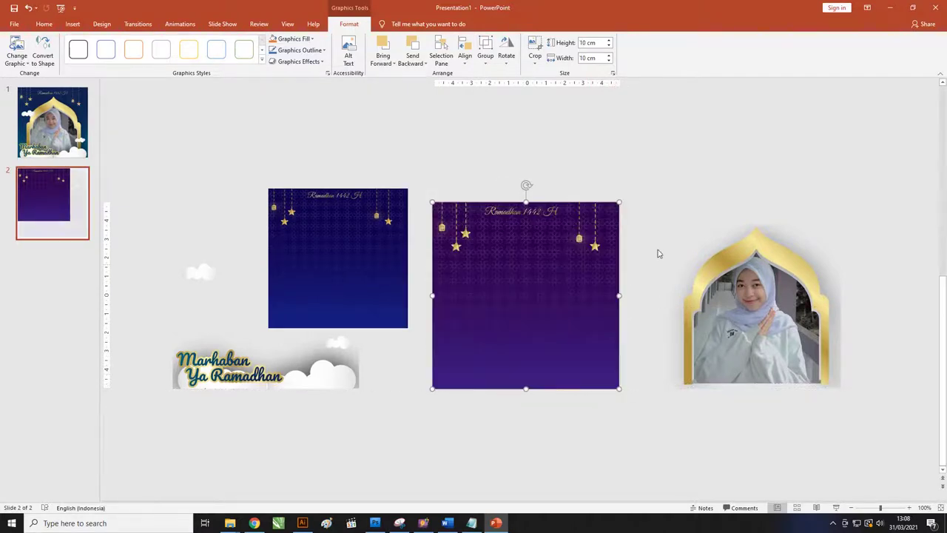
- Delete the navy background graphic, leaving the purple background on the slide
{"action": "left_click", "coordinate": [658, 252]}
{"action": "left_click", "coordinate": [60, 194]}
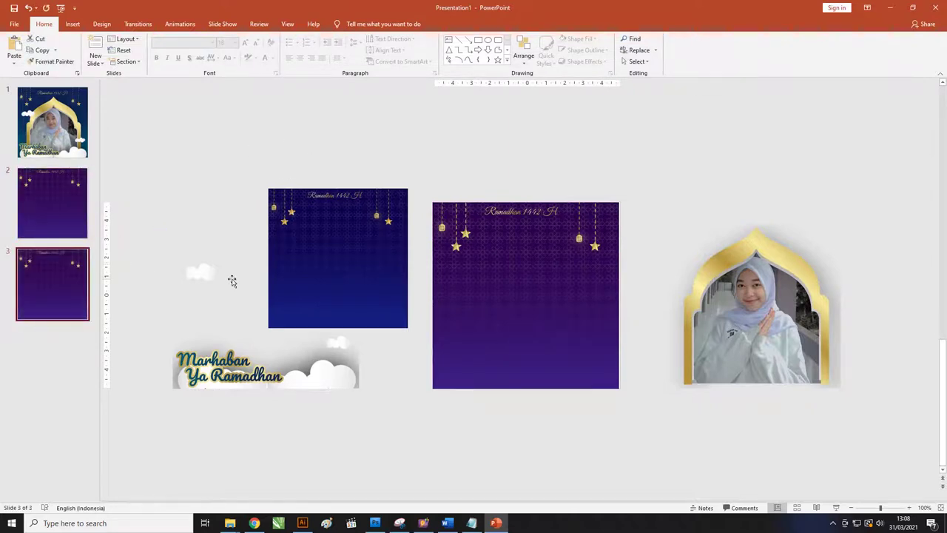
{"action": "left_click", "coordinate": [480, 257]}
{"action": "left_click", "coordinate": [368, 242]}
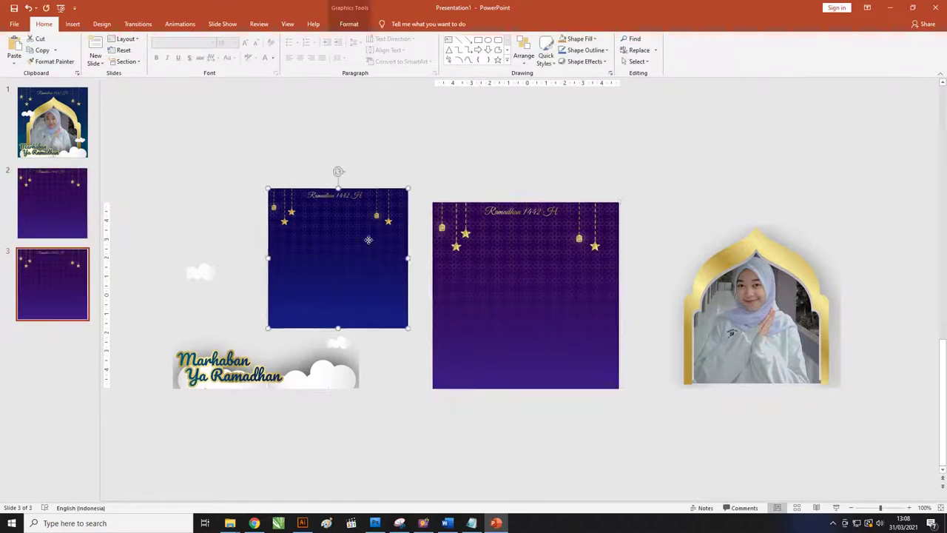
{"action": "key", "text": "Delete"}
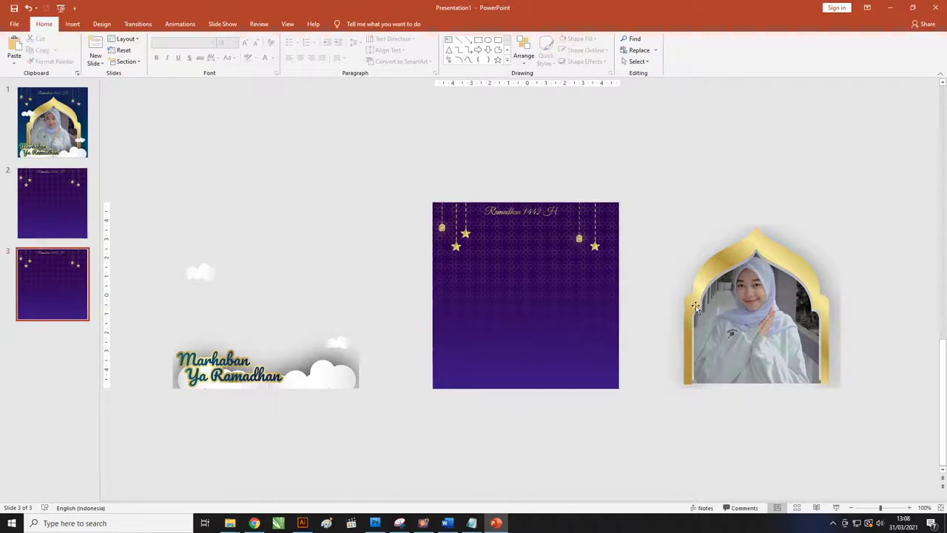
{"action": "left_click_drag", "start_coordinate": [715, 303], "coordinate": [515, 290]}
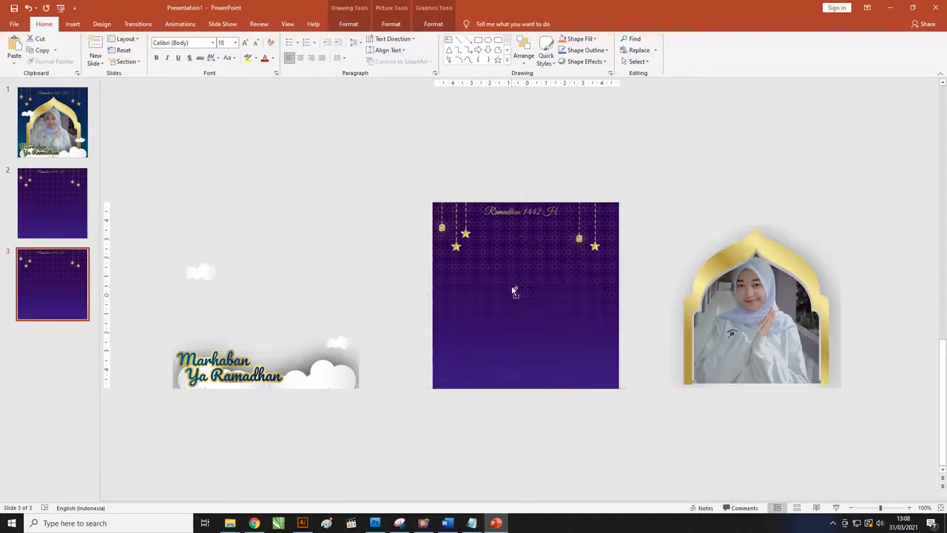
{"action": "key", "text": "ctrl+z"}
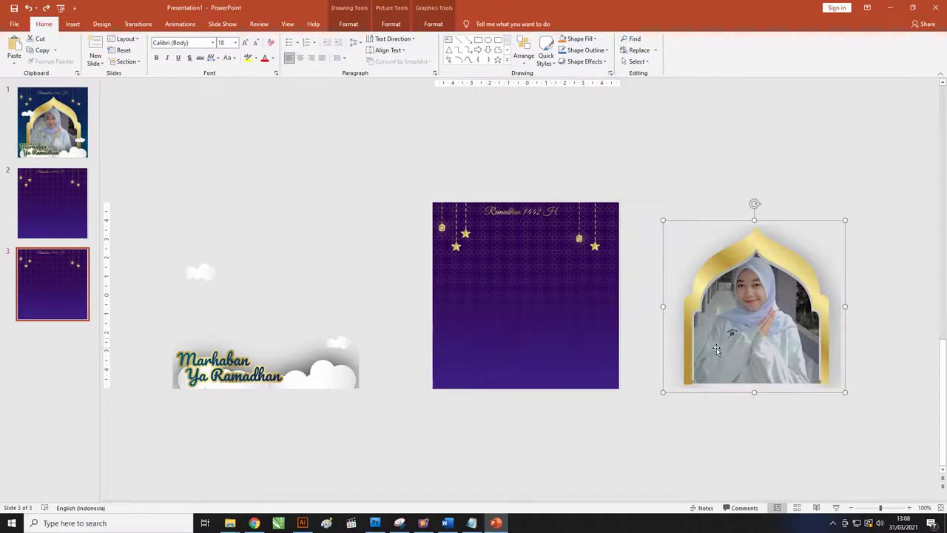
- Bring the framed photo and Marhaban overlay in front of the purple background
{"action": "left_click", "coordinate": [348, 380], "text": "shift"}
{"action": "right_click", "coordinate": [763, 327]}
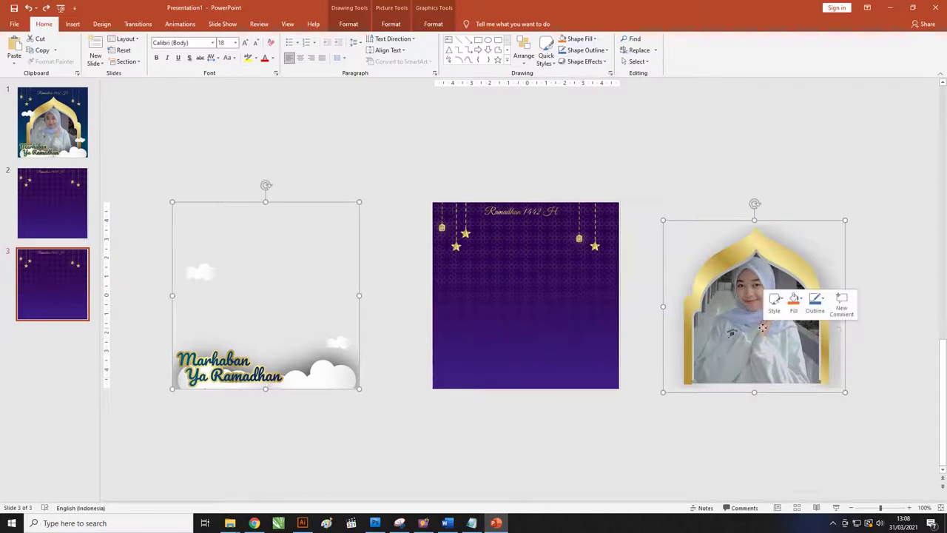
{"action": "left_click", "coordinate": [811, 398]}
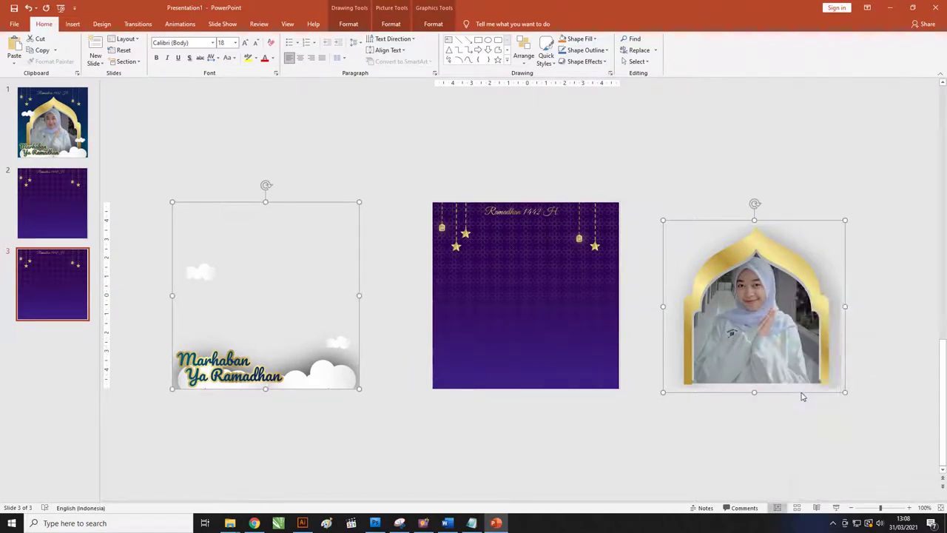
{"action": "left_click_drag", "start_coordinate": [802, 395], "coordinate": [546, 266]}
- Centre both graphics, group them with Ctrl+G, and centre the group on the slide
{"action": "left_click", "coordinate": [390, 24]}
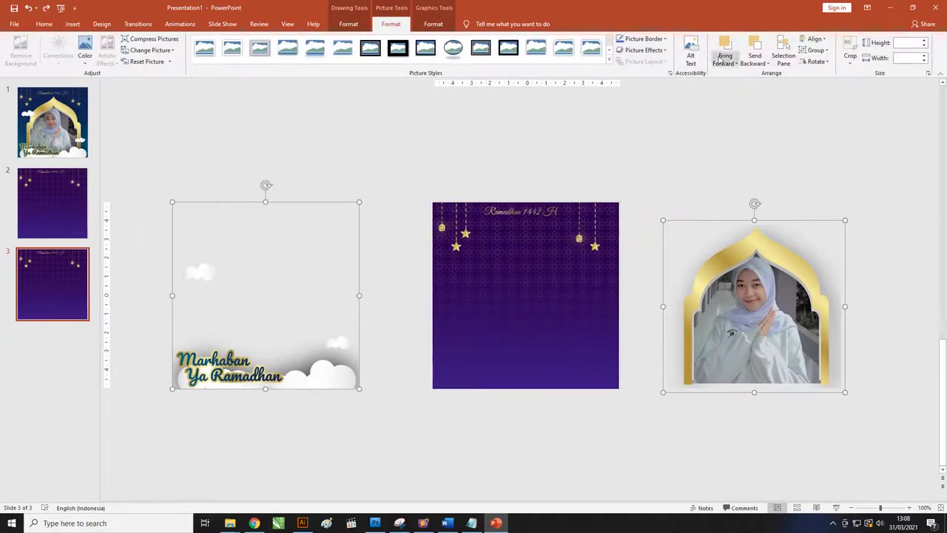
{"action": "left_click", "coordinate": [784, 55]}
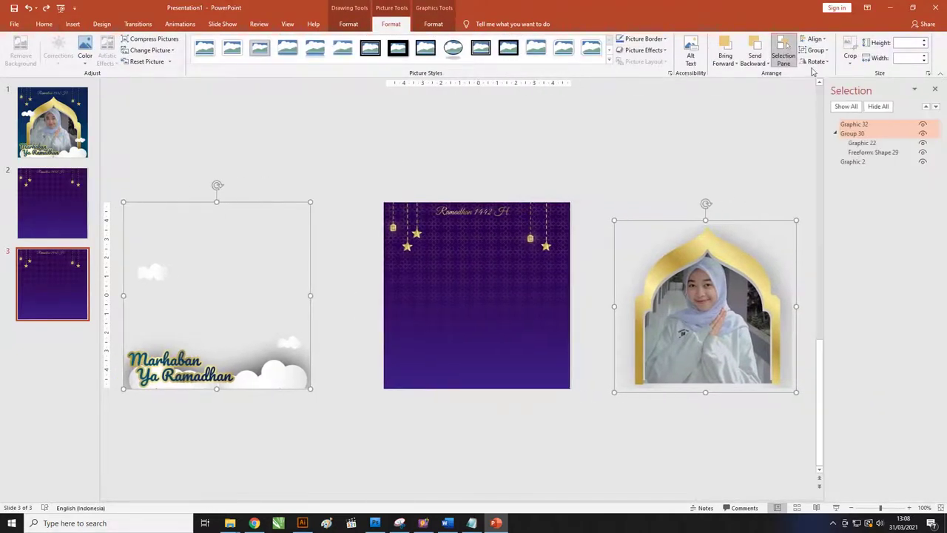
{"action": "left_click", "coordinate": [814, 39]}
{"action": "left_click", "coordinate": [829, 61]}
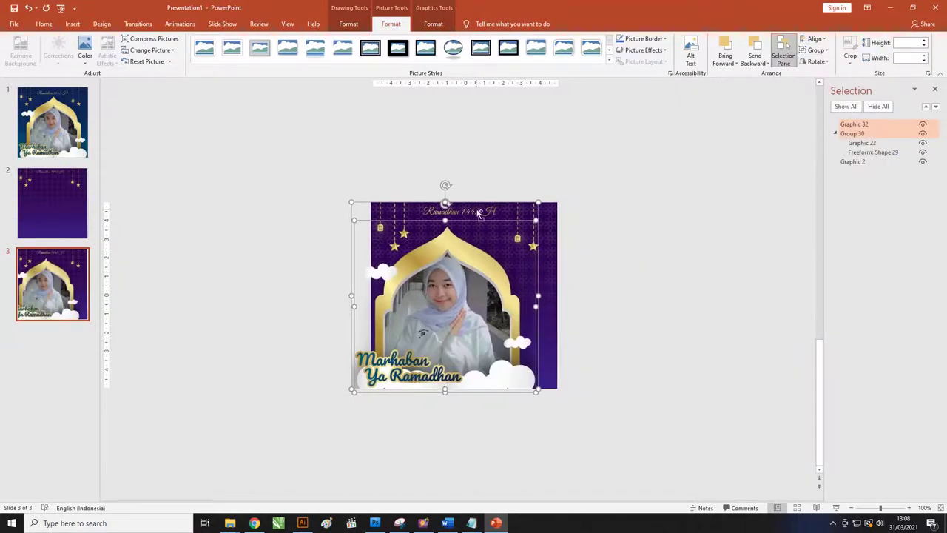
{"action": "key", "text": "ctrl+g"}
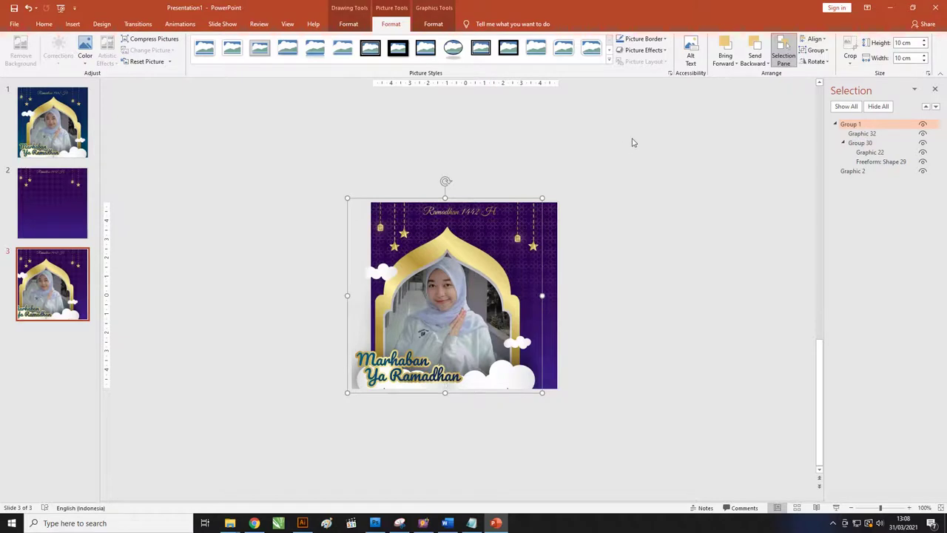
{"action": "left_click", "coordinate": [814, 39]}
{"action": "left_click", "coordinate": [820, 61]}
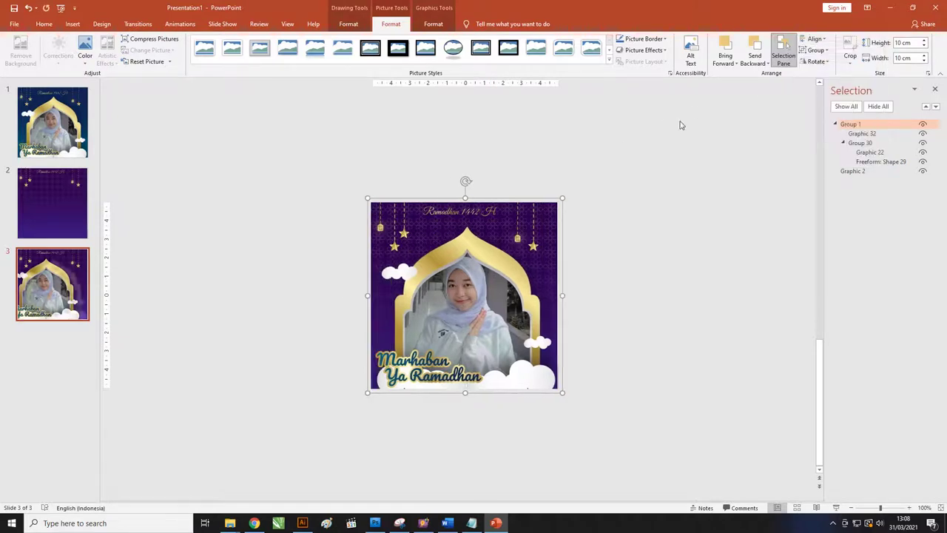
{"action": "left_click", "coordinate": [624, 146]}
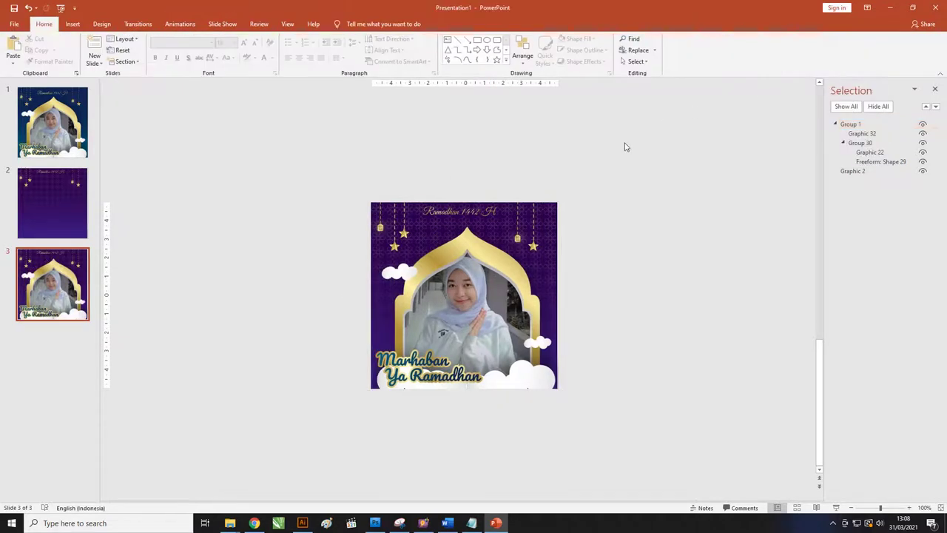
- Move the purple slide to the end and replace this slide's background with the enlarged navy one
{"action": "left_click", "coordinate": [56, 204]}
{"action": "left_click_drag", "start_coordinate": [63, 192], "coordinate": [93, 291]}
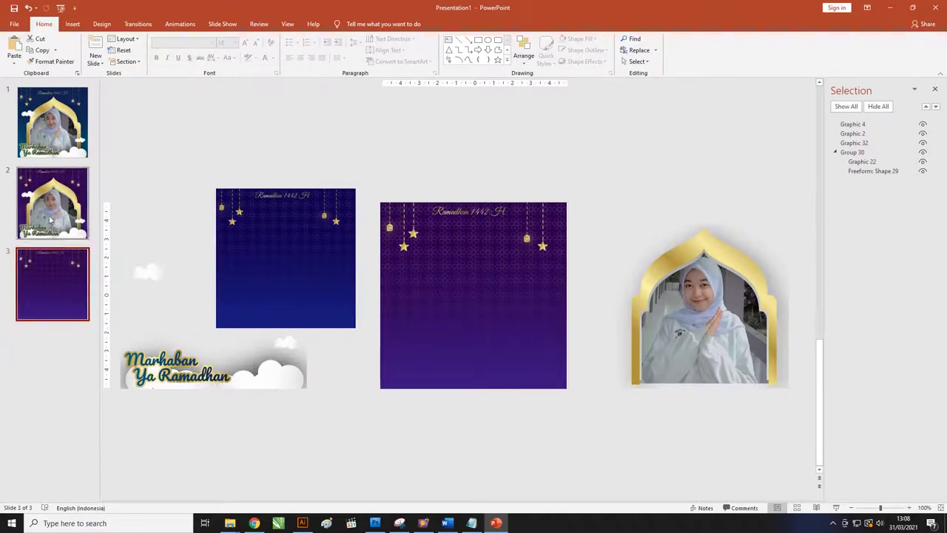
{"action": "left_click", "coordinate": [472, 259]}
{"action": "key", "text": "Delete"}
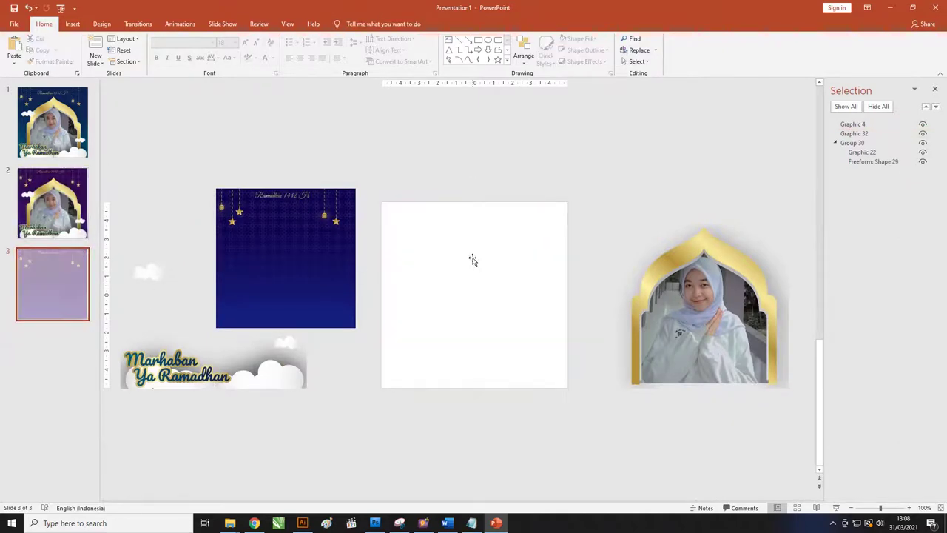
{"action": "left_click_drag", "start_coordinate": [309, 238], "coordinate": [473, 251]}
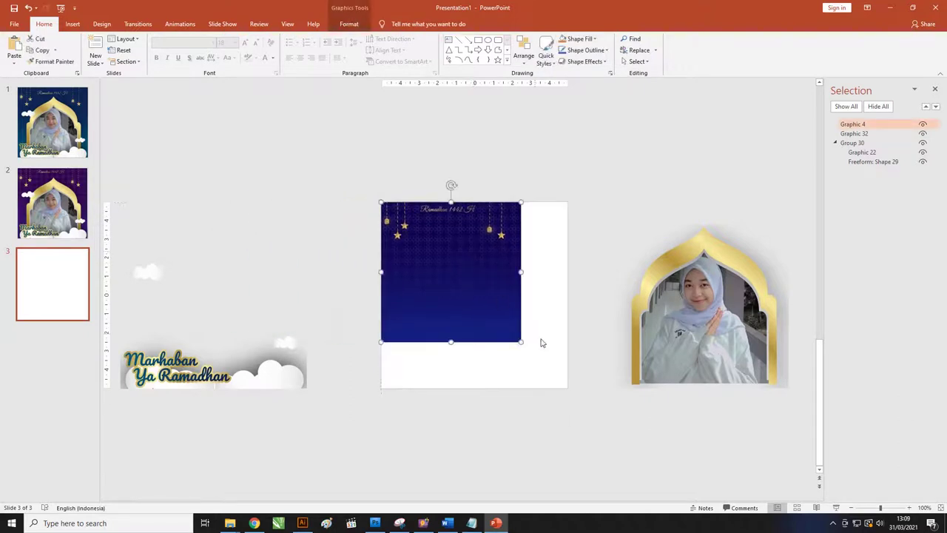
{"action": "left_click_drag", "start_coordinate": [521, 342], "coordinate": [567, 388]}
- Bring the arch photo and Marhaban overlay in front of the navy background
{"action": "left_click", "coordinate": [622, 311]}
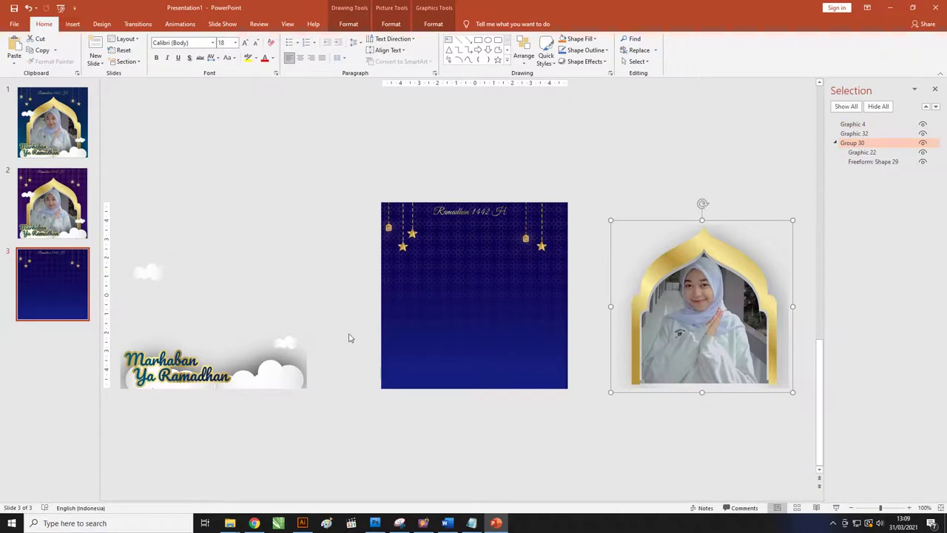
{"action": "left_click", "coordinate": [295, 353], "text": "shift"}
{"action": "right_click", "coordinate": [295, 353]}
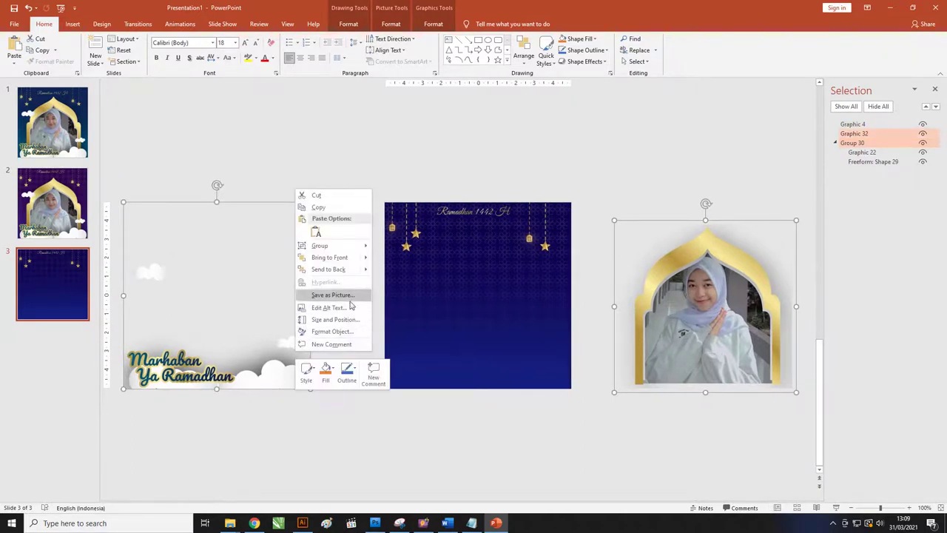
{"action": "left_click", "coordinate": [329, 257]}
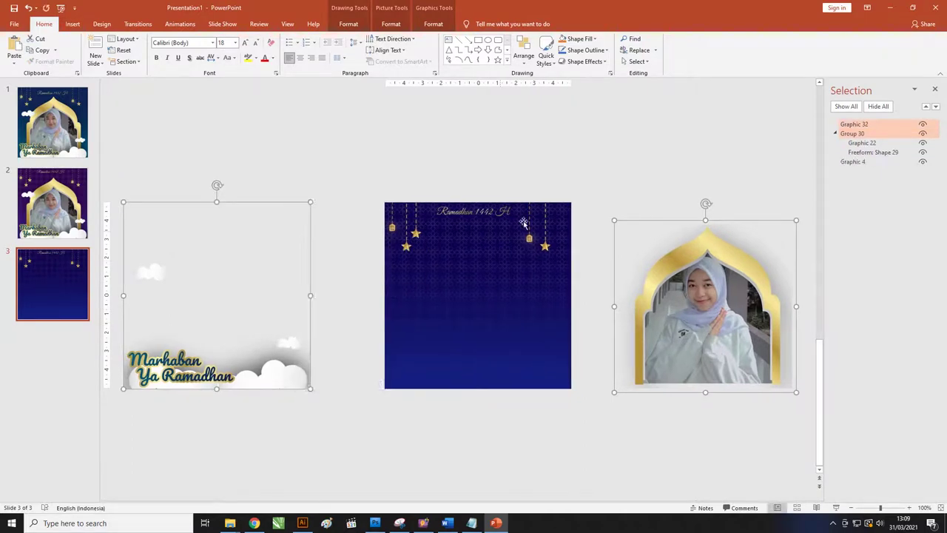
- Align the two graphics, group them with Ctrl+G, and centre the group on the slide
{"action": "left_click", "coordinate": [433, 23]}
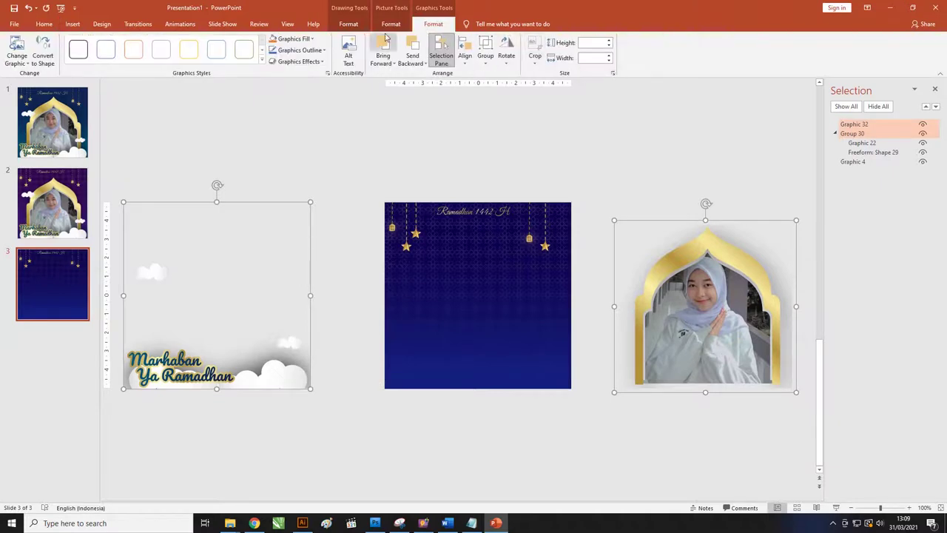
{"action": "left_click", "coordinate": [465, 55]}
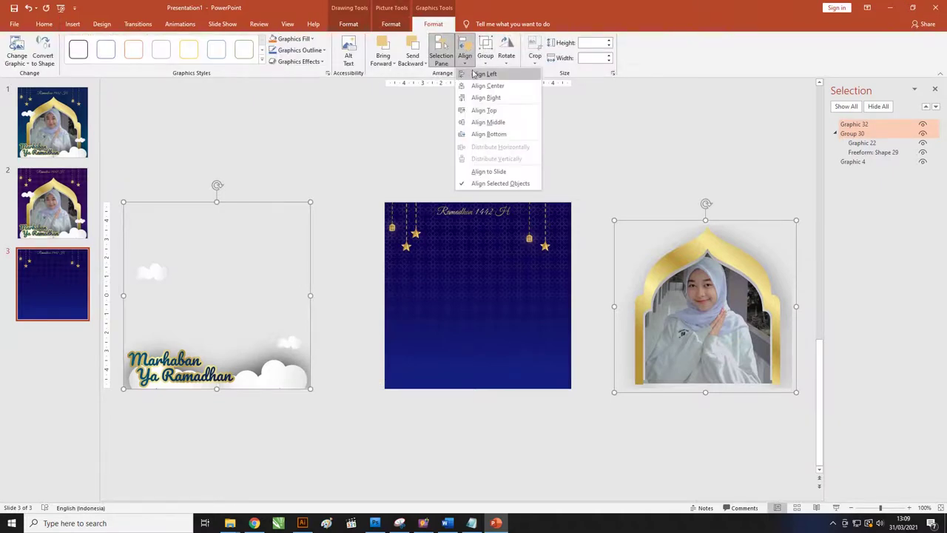
{"action": "left_click", "coordinate": [479, 86]}
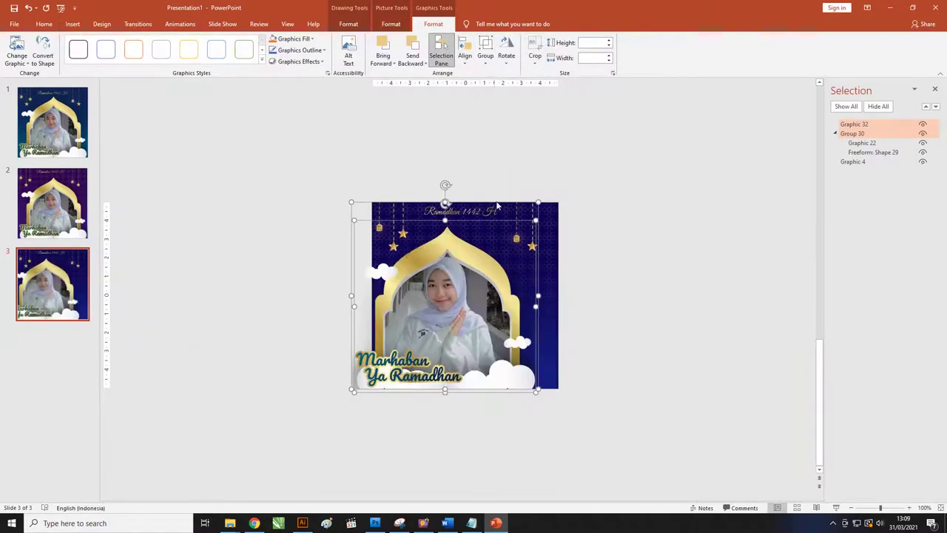
{"action": "key", "text": "ctrl+g"}
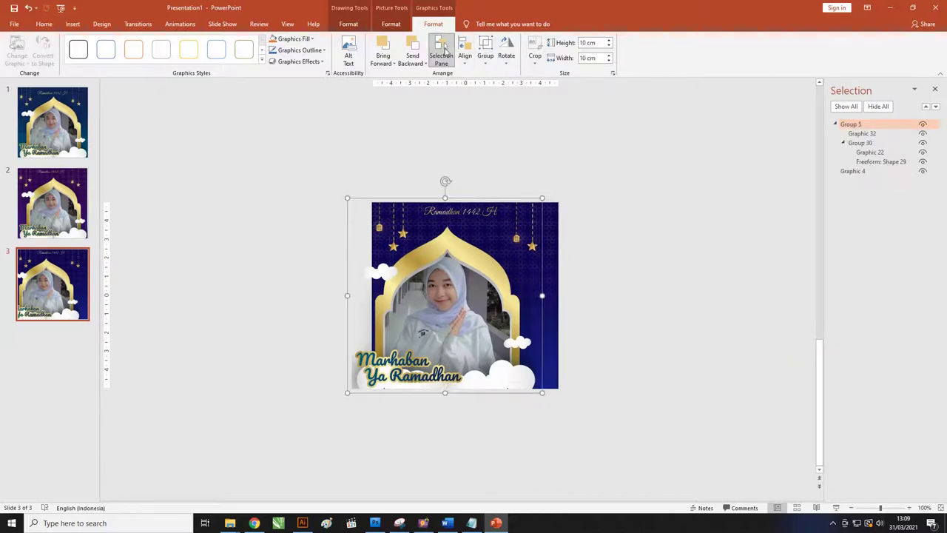
{"action": "left_click", "coordinate": [465, 50]}
{"action": "left_click", "coordinate": [479, 92]}
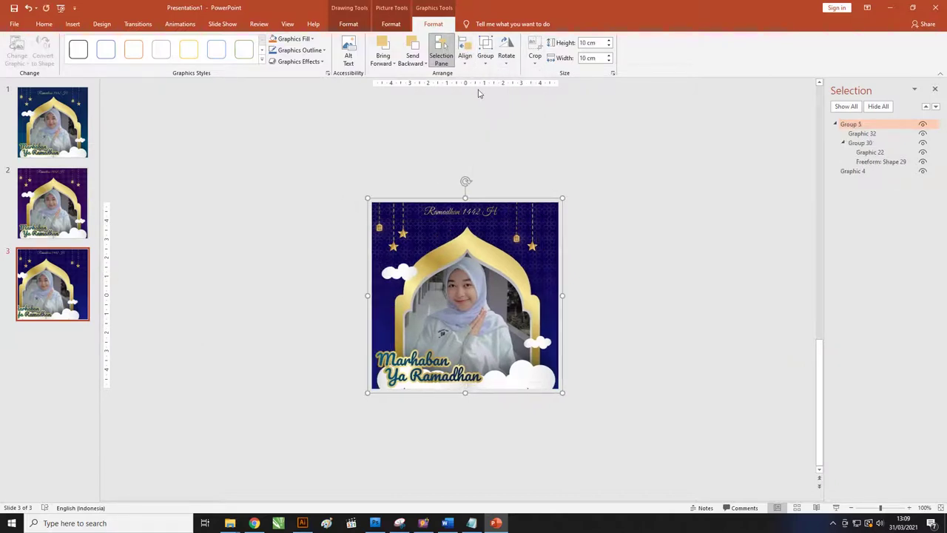
{"action": "left_click", "coordinate": [643, 193]}
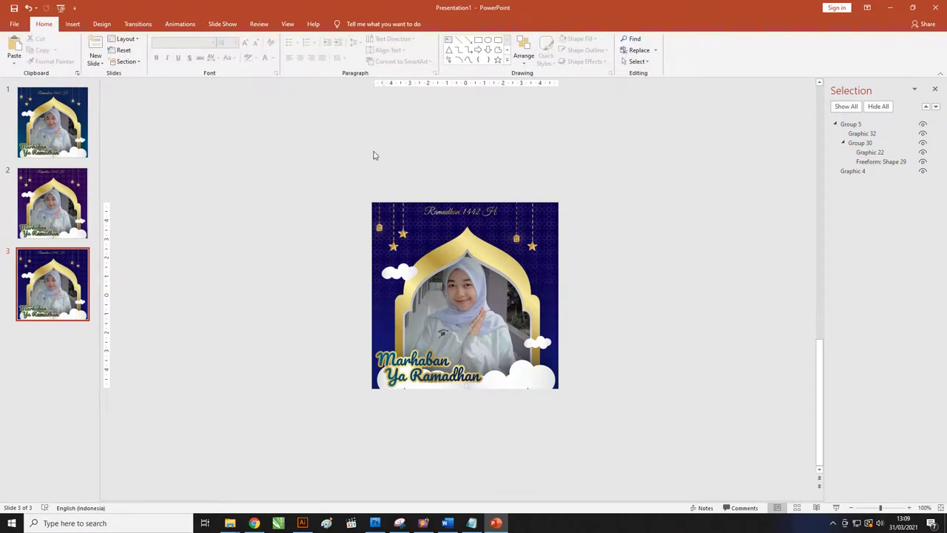
- Save As into the Pictures folder with PNG as the file type
{"action": "left_click", "coordinate": [21, 26]}
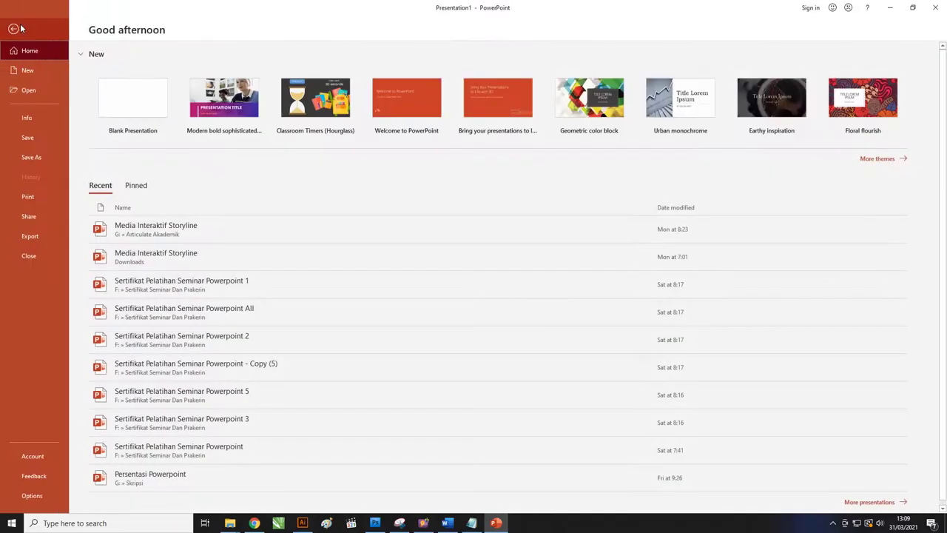
{"action": "left_click", "coordinate": [41, 157]}
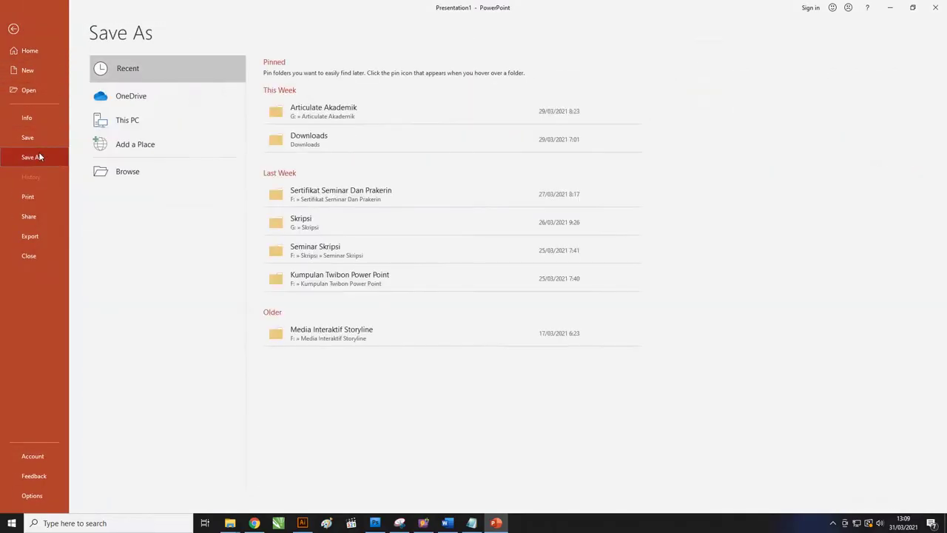
{"action": "left_click", "coordinate": [151, 172]}
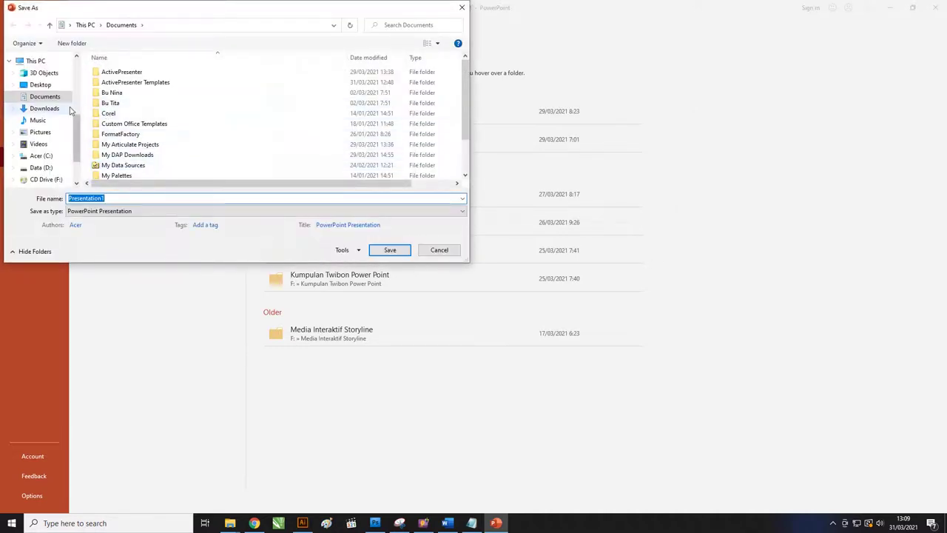
{"action": "left_click", "coordinate": [40, 132]}
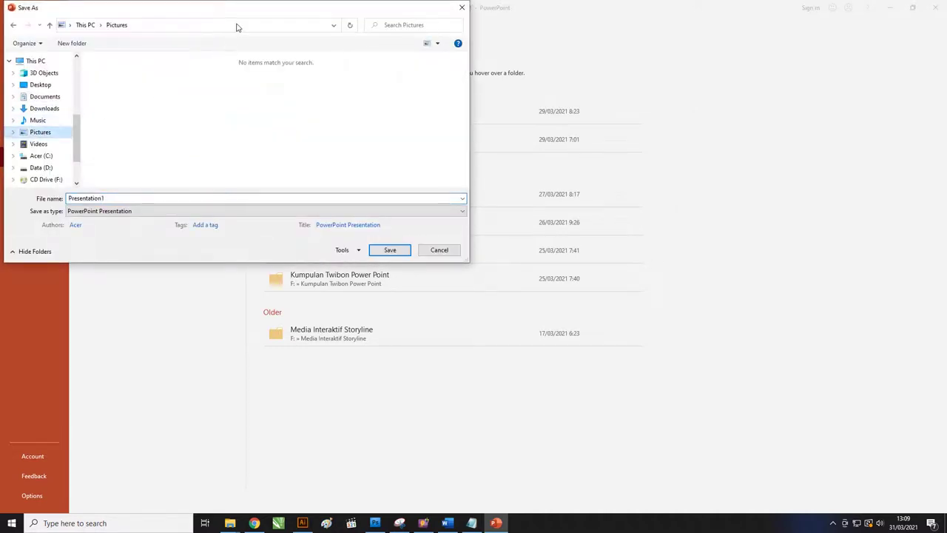
{"action": "left_click_drag", "start_coordinate": [237, 27], "coordinate": [338, 28]}
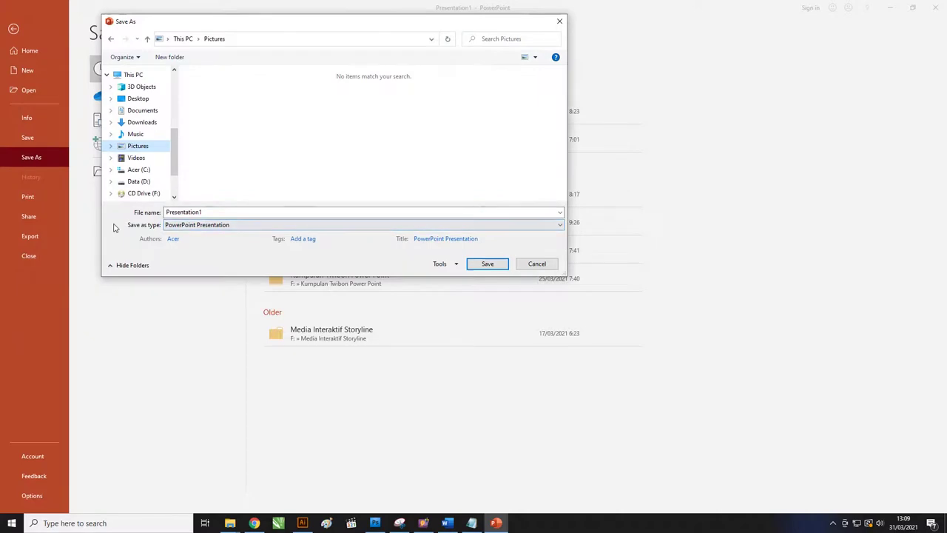
{"action": "left_click", "coordinate": [191, 225]}
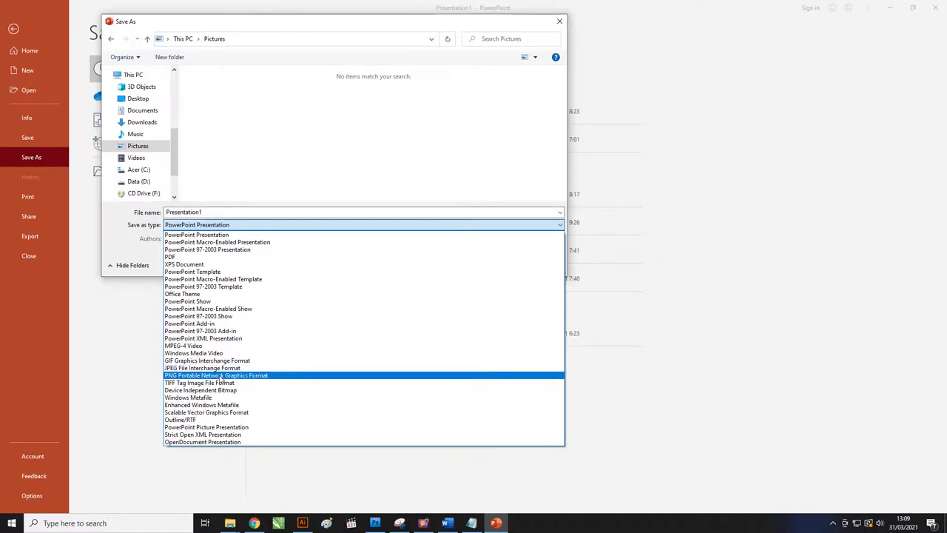
{"action": "left_click", "coordinate": [221, 377]}
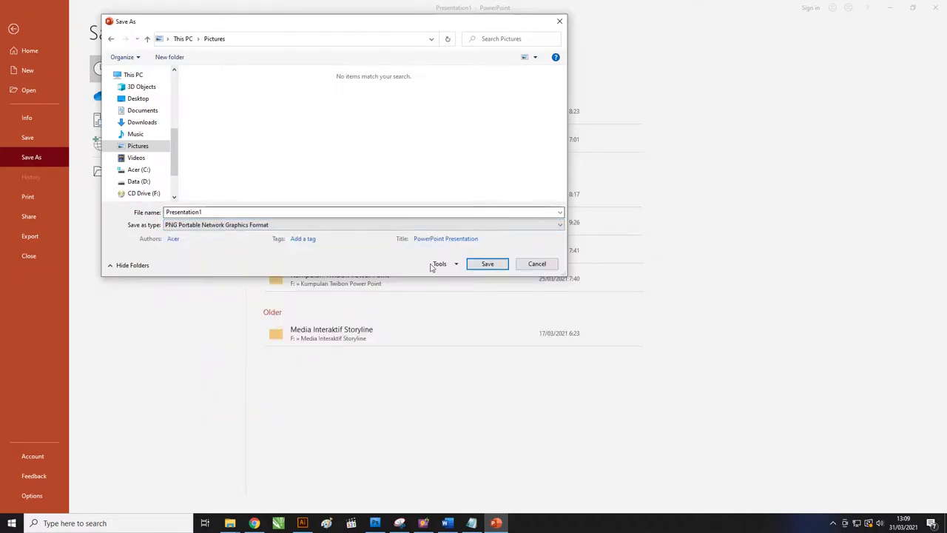
- Export all slides as separate PNG images
{"action": "left_click", "coordinate": [482, 264]}
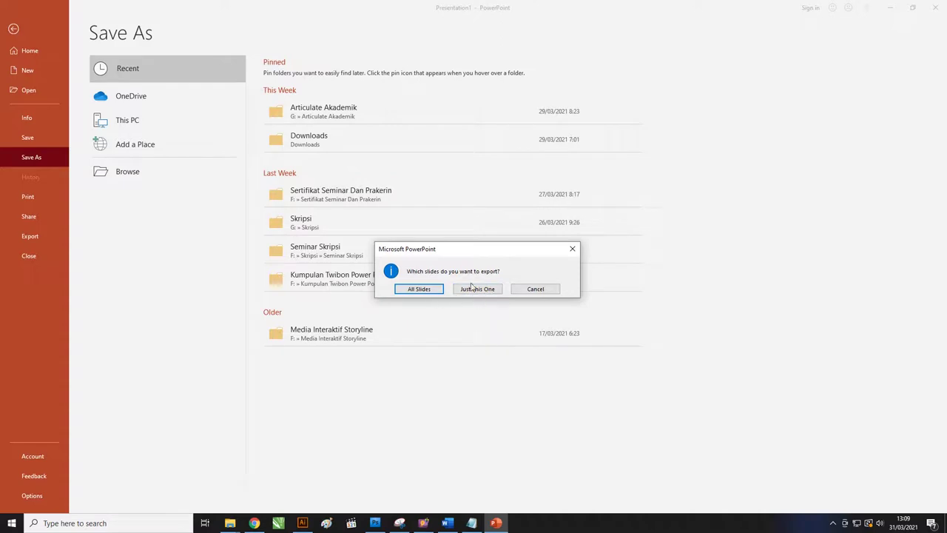
{"action": "left_click_drag", "start_coordinate": [485, 255], "coordinate": [466, 251]}
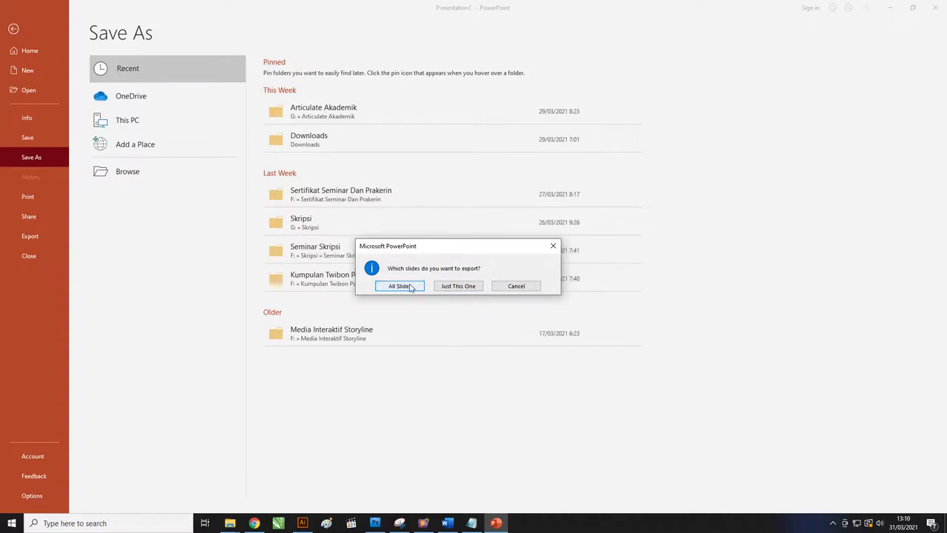
{"action": "left_click", "coordinate": [399, 287]}
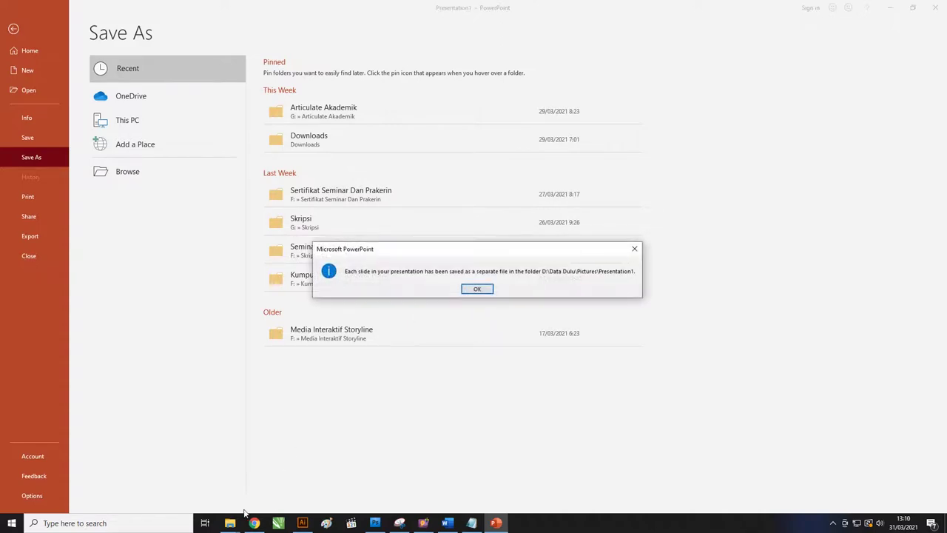
{"action": "left_click", "coordinate": [478, 289]}
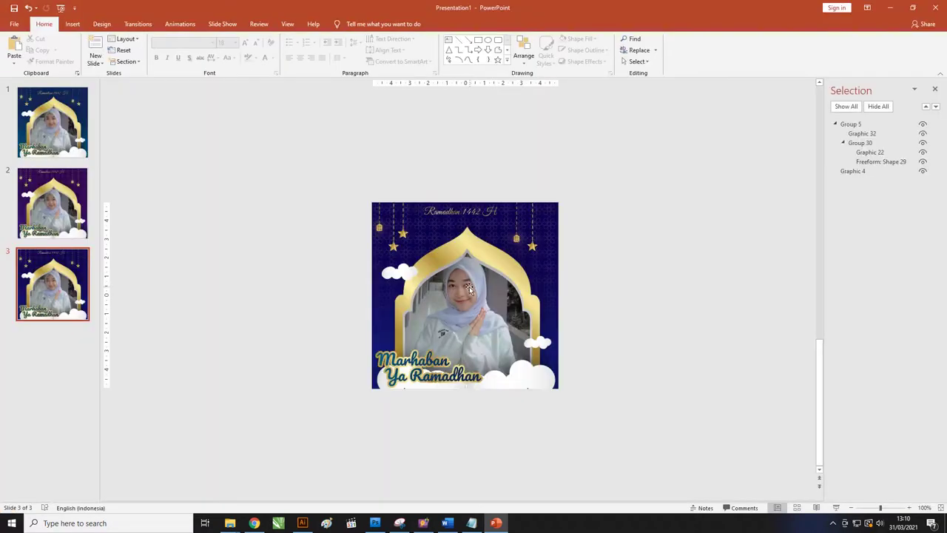
{"action": "mouse_move", "coordinate": [230, 523]}
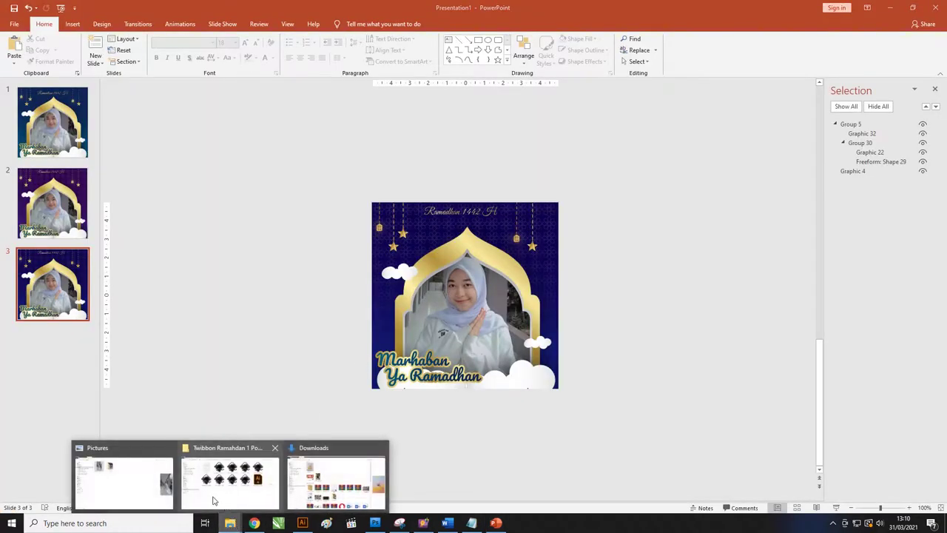
{"action": "left_click", "coordinate": [151, 463]}
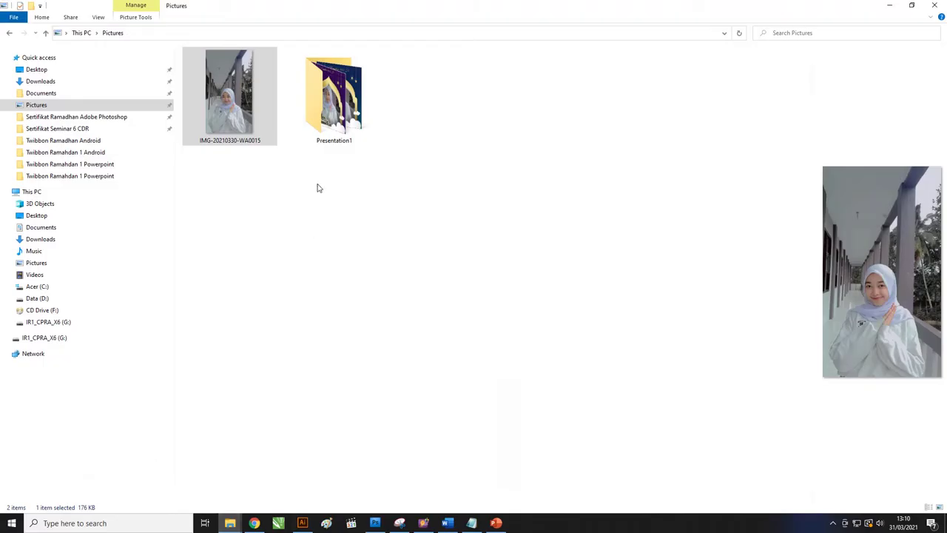
{"action": "double_click", "coordinate": [340, 103]}
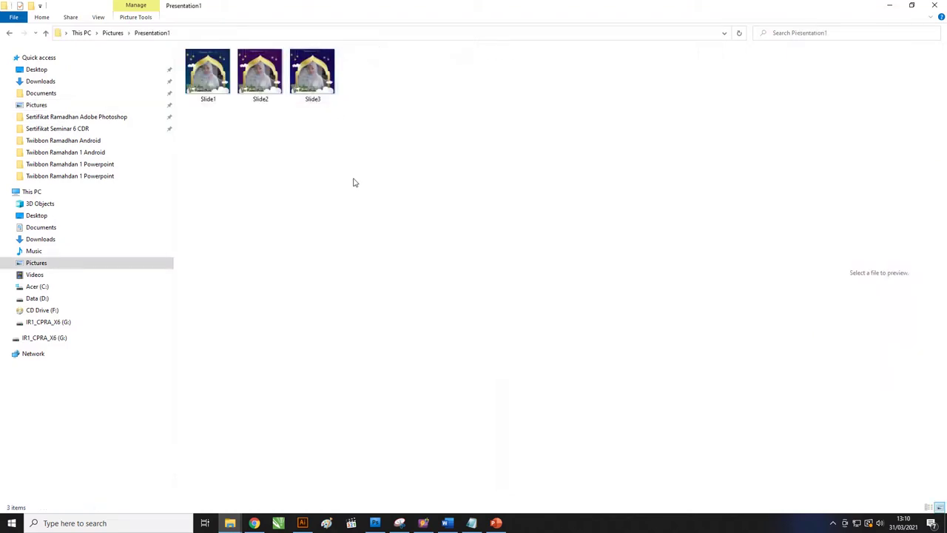
{"action": "scroll", "coordinate": [354, 182], "scroll_direction": "up", "scroll_amount": 2, "text": "ctrl"}
{"action": "scroll", "coordinate": [354, 182], "scroll_direction": "up", "scroll_amount": 2, "text": "ctrl"}
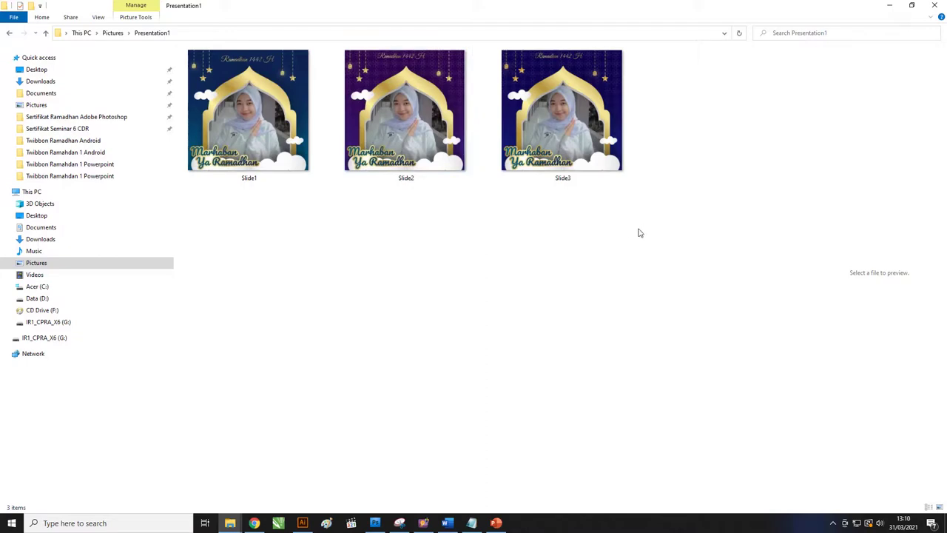
{"action": "left_click_drag", "start_coordinate": [665, 236], "coordinate": [220, 104]}
{"action": "double_click", "coordinate": [252, 122]}
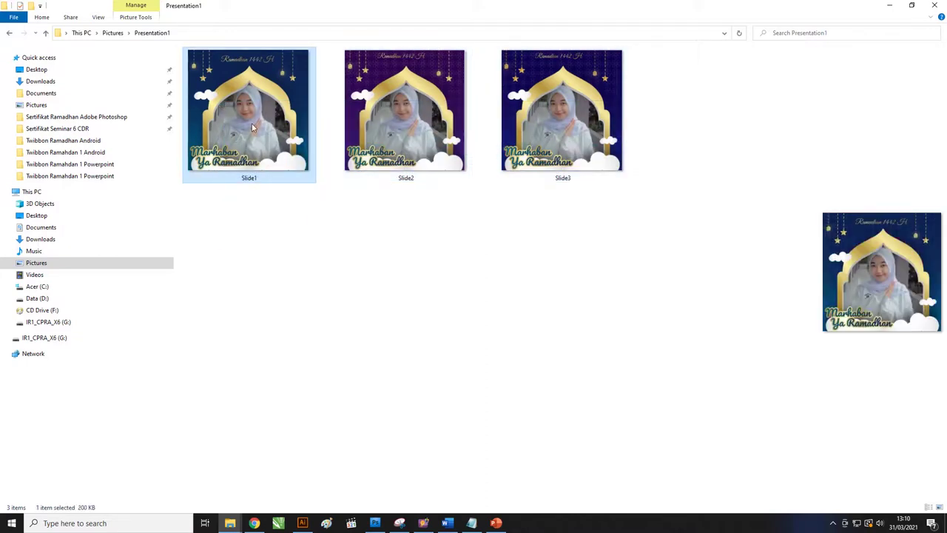
{"action": "scroll", "coordinate": [206, 157], "scroll_direction": "up", "scroll_amount": 3}
{"action": "scroll", "coordinate": [206, 157], "scroll_direction": "down", "scroll_amount": 1}
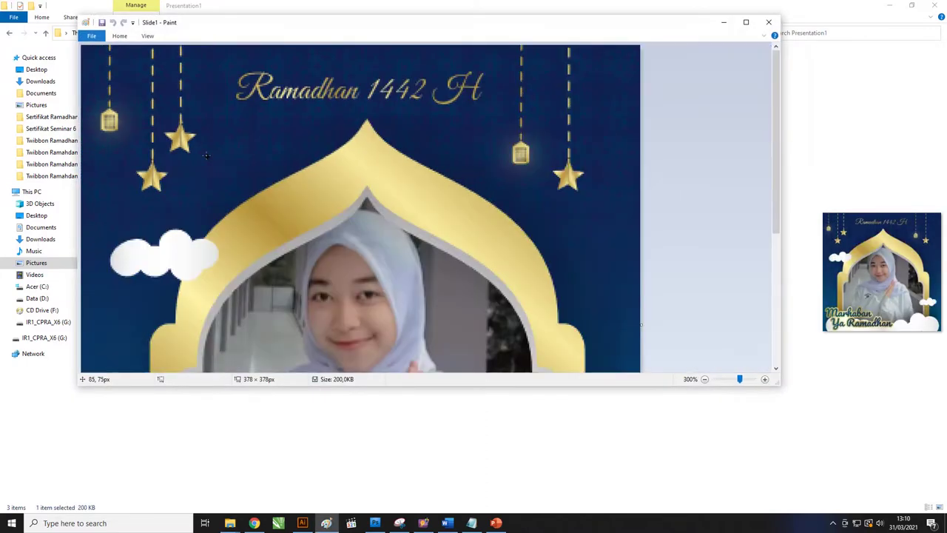
{"action": "scroll", "coordinate": [206, 156], "scroll_direction": "down", "scroll_amount": 1}
{"action": "scroll", "coordinate": [205, 156], "scroll_direction": "down", "scroll_amount": 1}
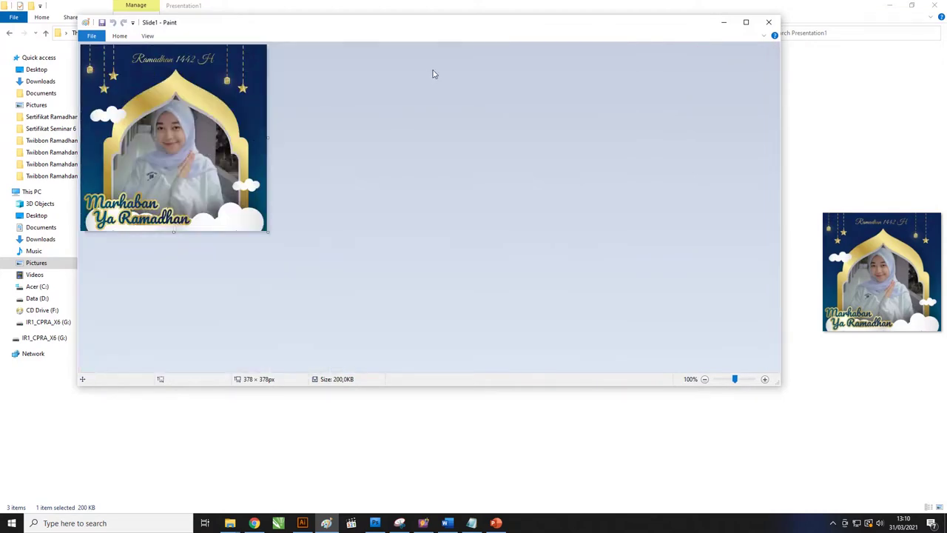
{"action": "left_click", "coordinate": [769, 22]}
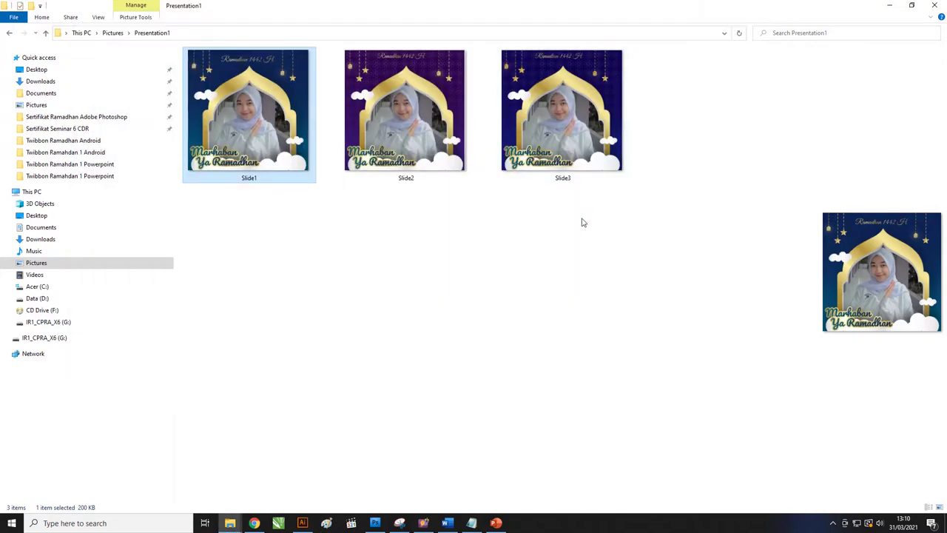
{"action": "key", "text": "alt+Tab"}
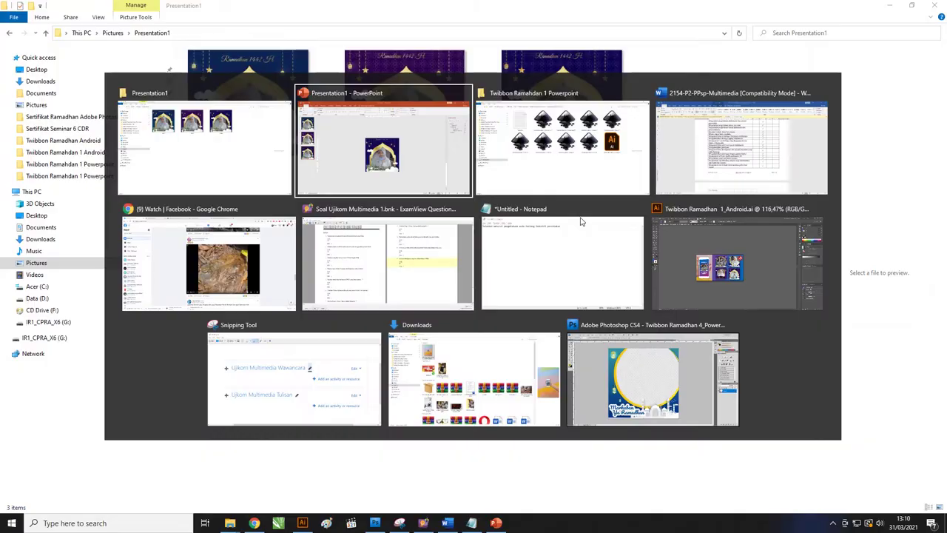